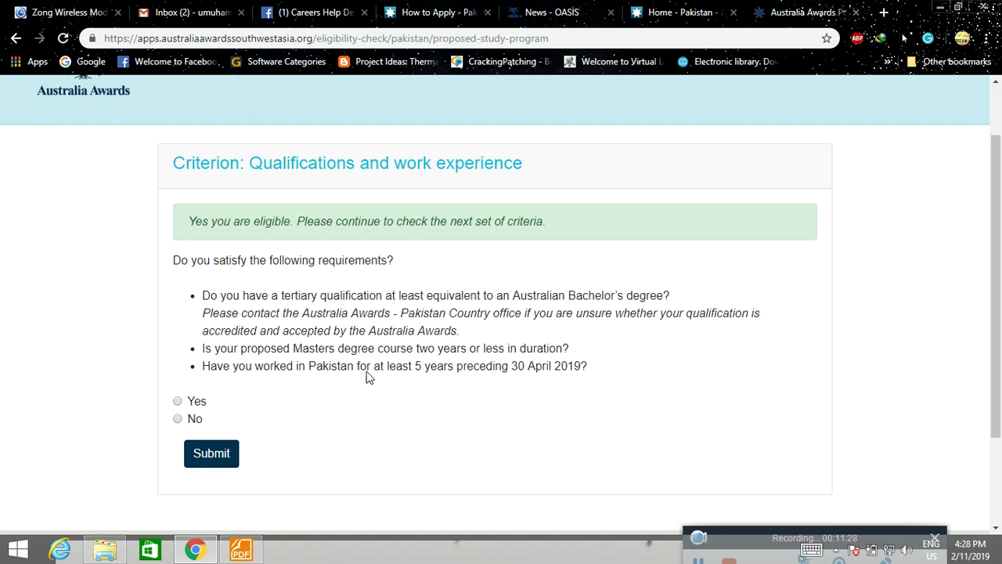
Answer Yes to the qualifications and English language questions, submitting each to reach the eligible result.
drag(415, 369, 551, 369)
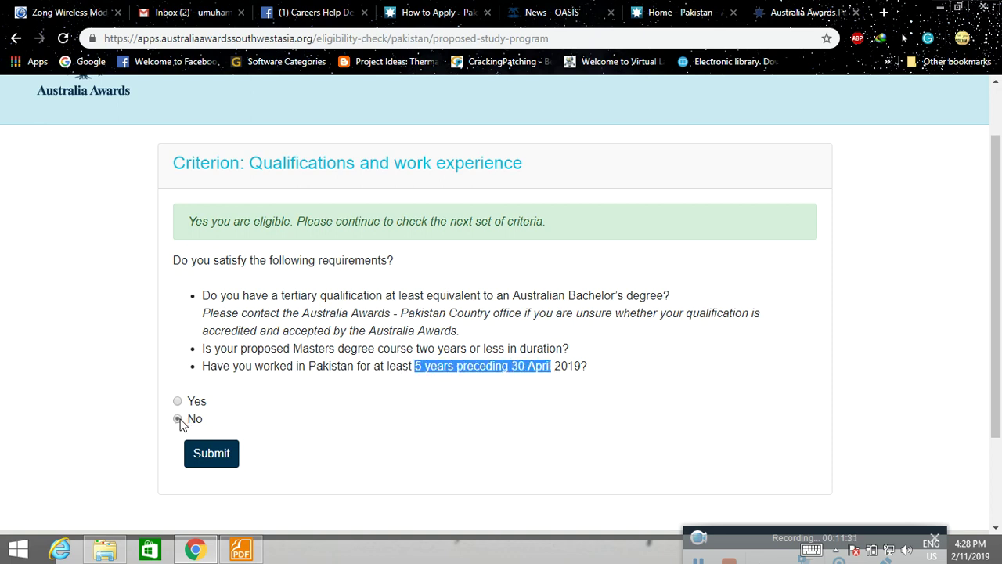
click(179, 420)
click(178, 402)
click(205, 455)
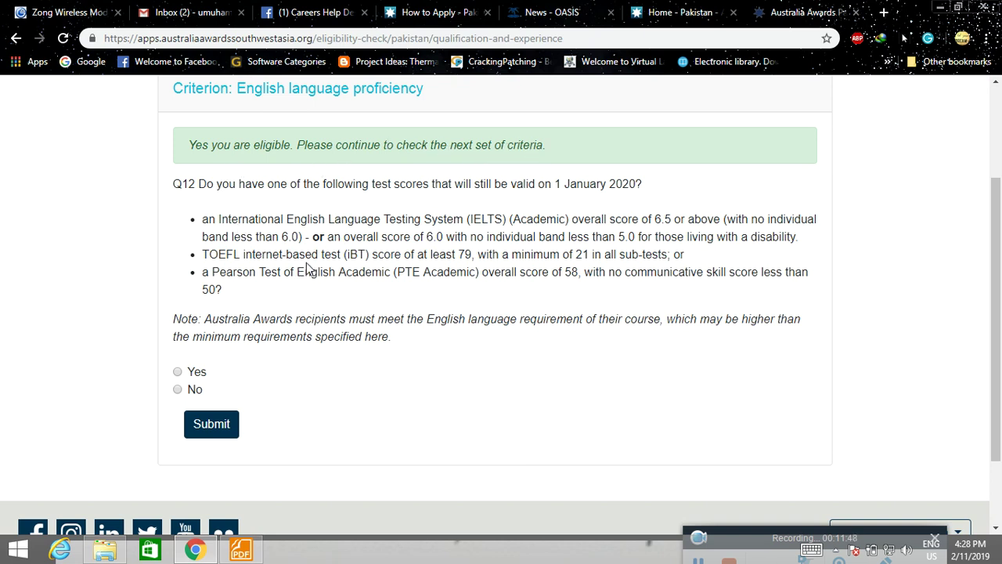
click(178, 371)
click(227, 428)
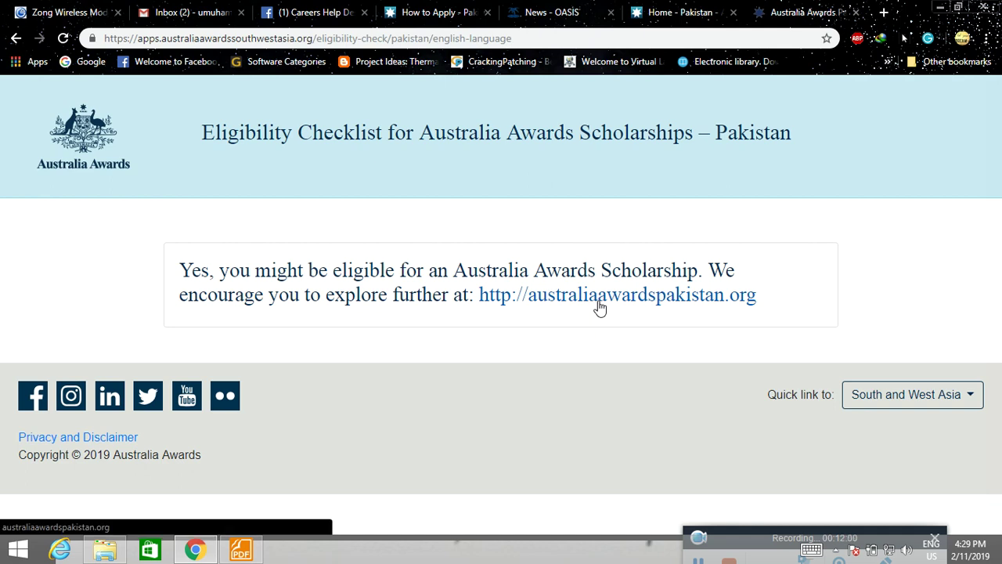
Switch to the News - OASIS tab and go to the Logon / Register page.
click(566, 11)
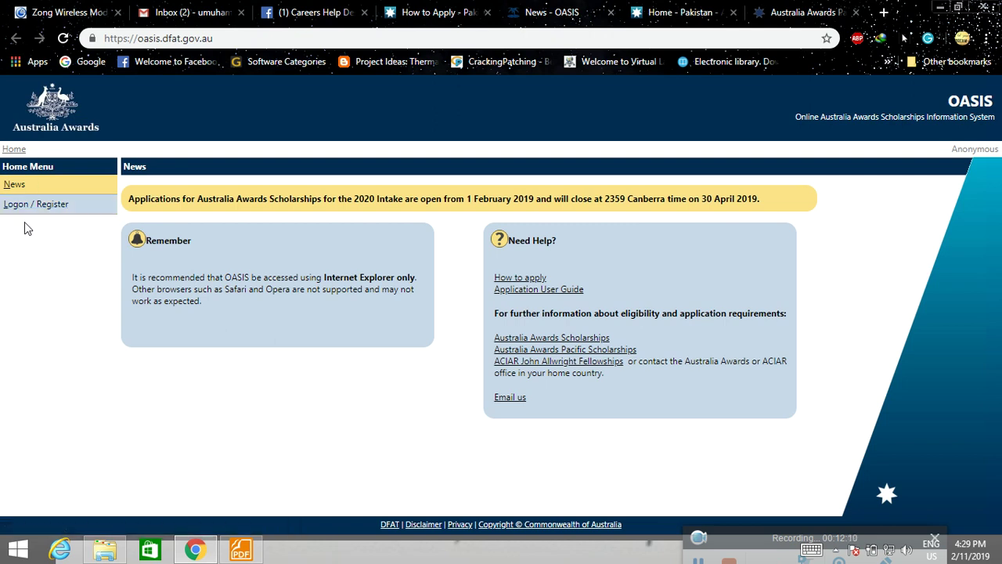
click(54, 205)
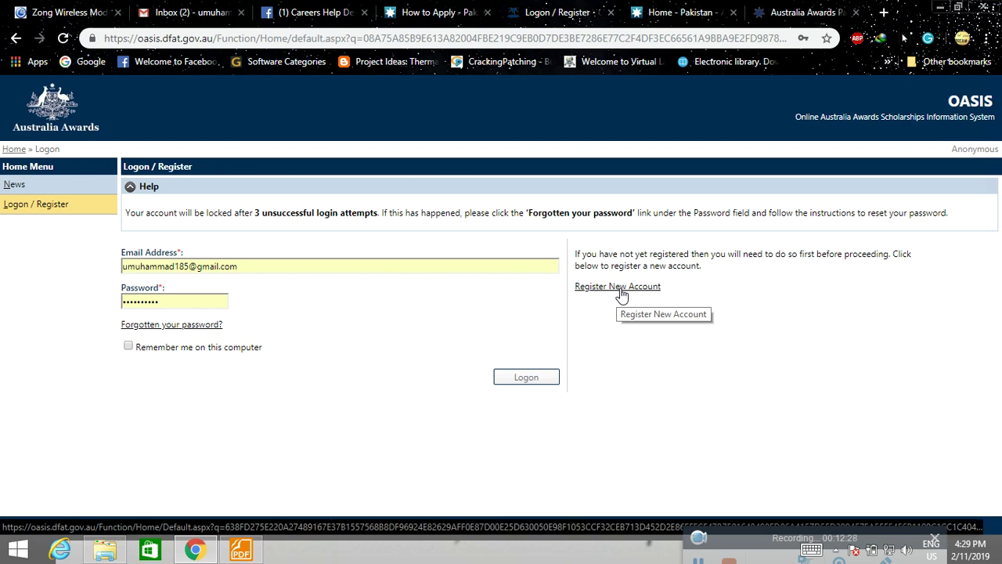
Glance at Register New Account, return to the logon page, and log in to OASIS.
click(622, 294)
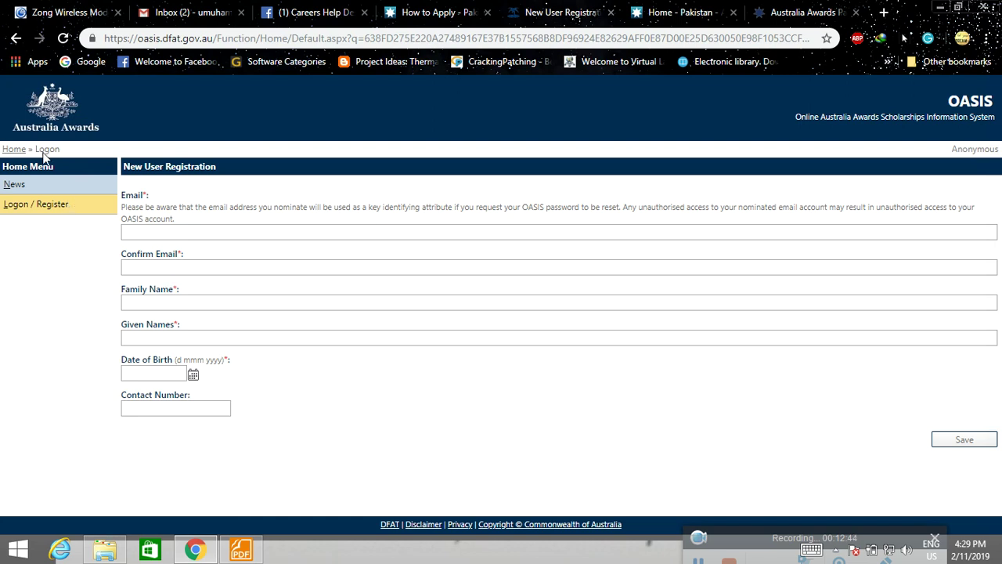
click(15, 39)
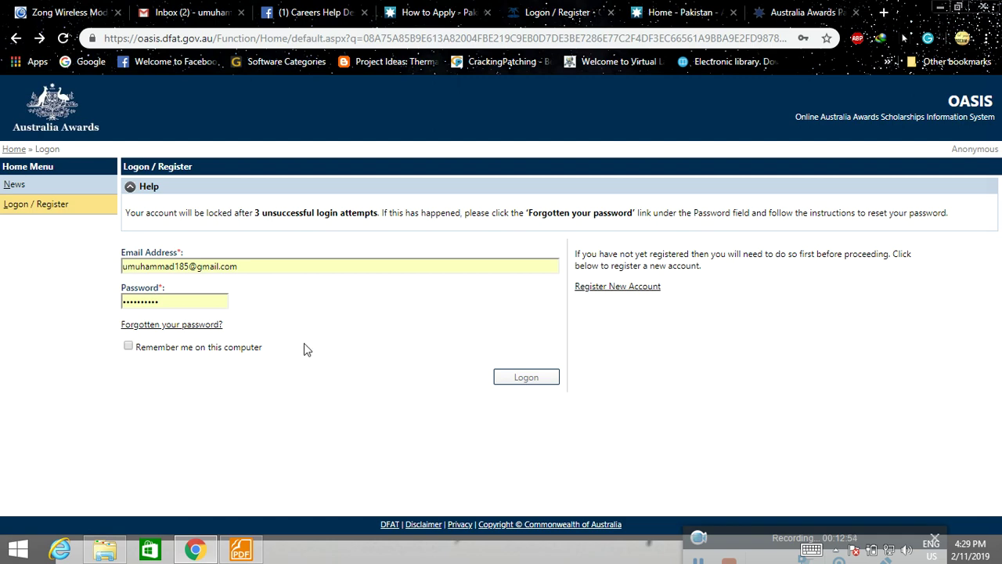
click(523, 378)
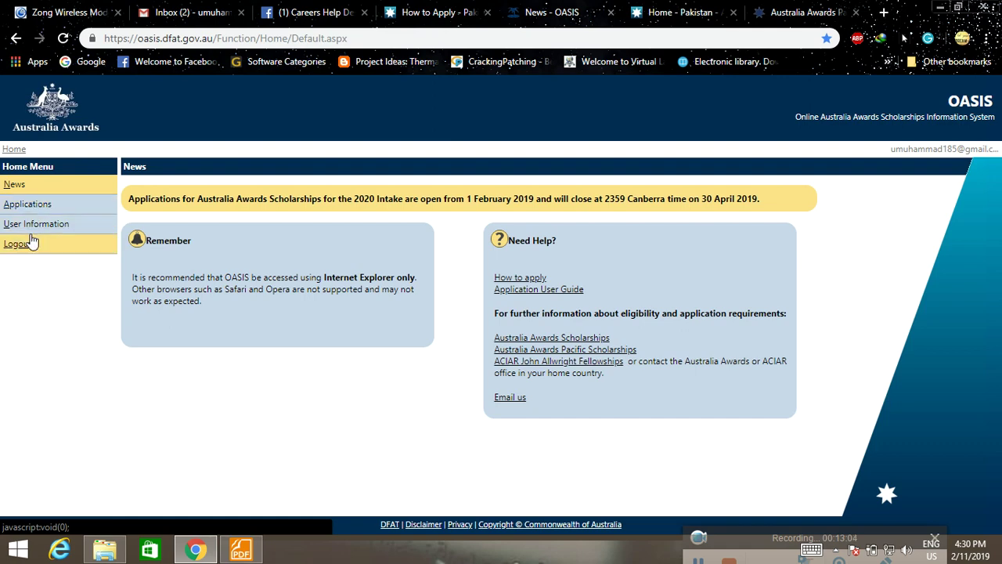
Create a new application under the Australia Awards Scholarship scheme.
click(28, 204)
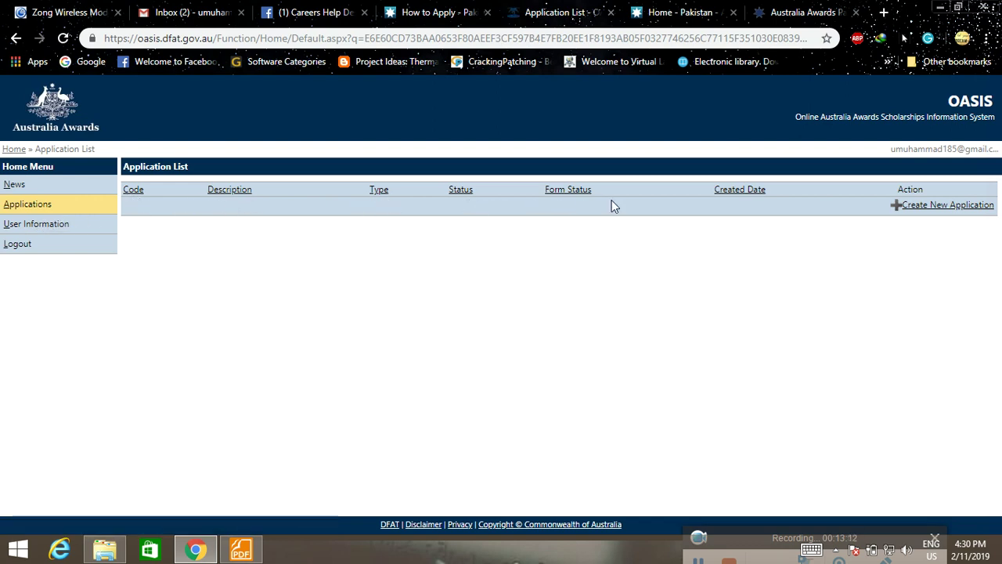
click(937, 207)
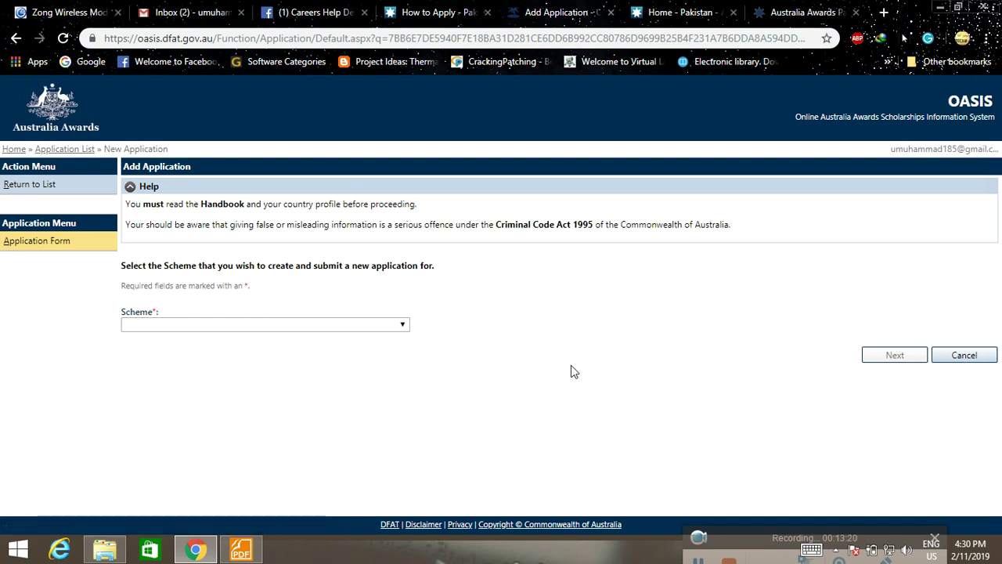
click(394, 329)
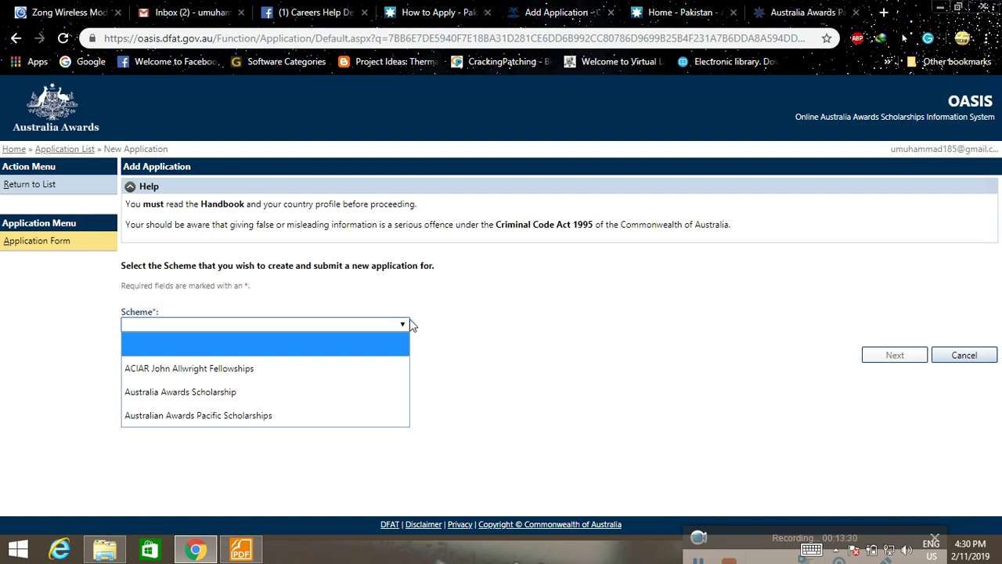
click(290, 392)
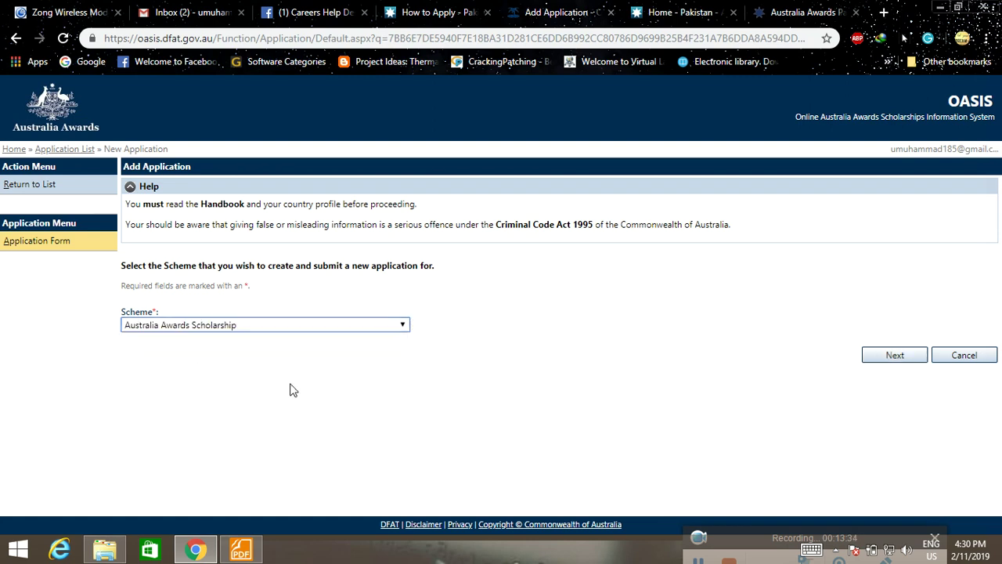
click(905, 354)
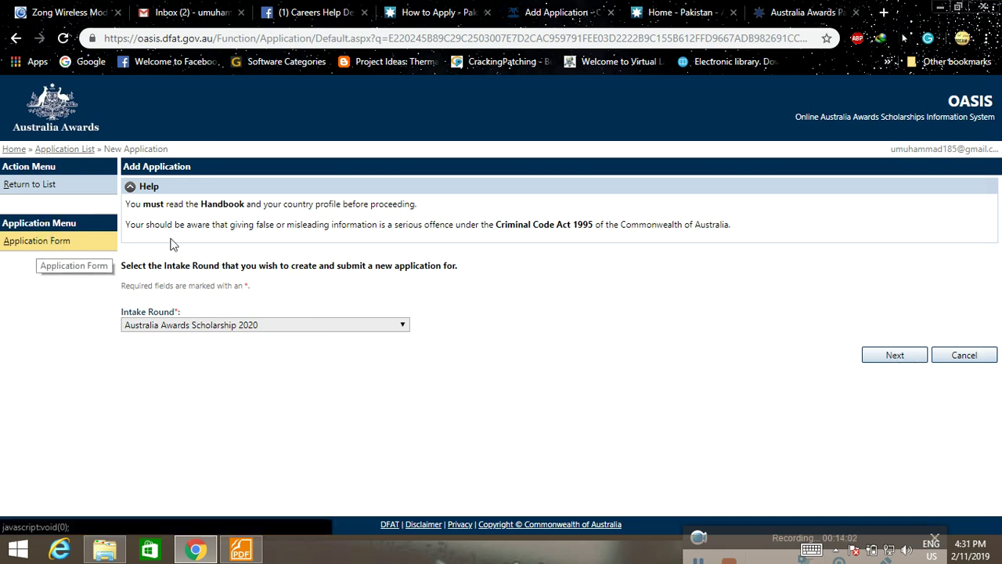
Continue with the Australia Awards Scholarship 2020 intake round and set the title to Mr.
click(882, 358)
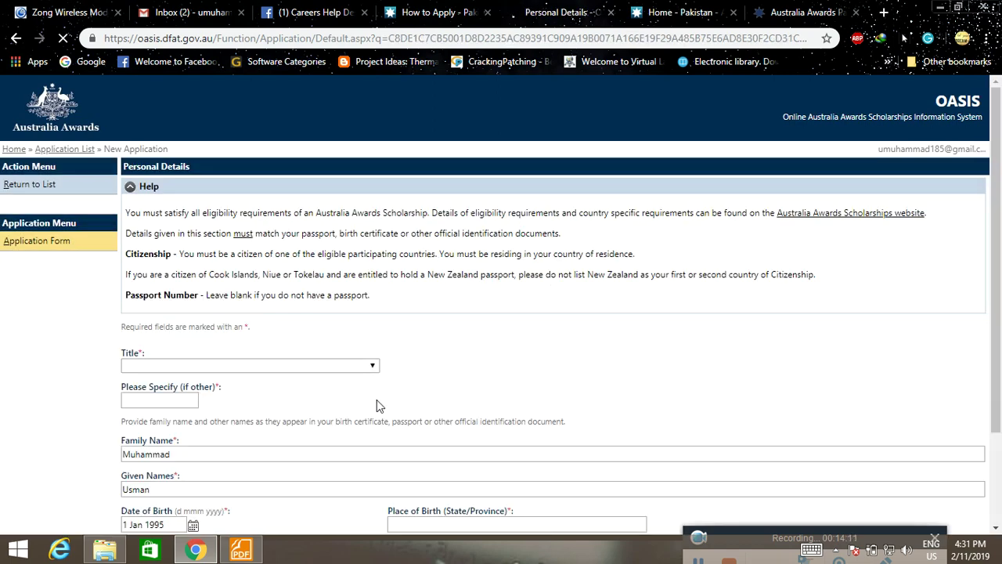
scroll(667, 311, down, 2)
scroll(672, 319, down, 1)
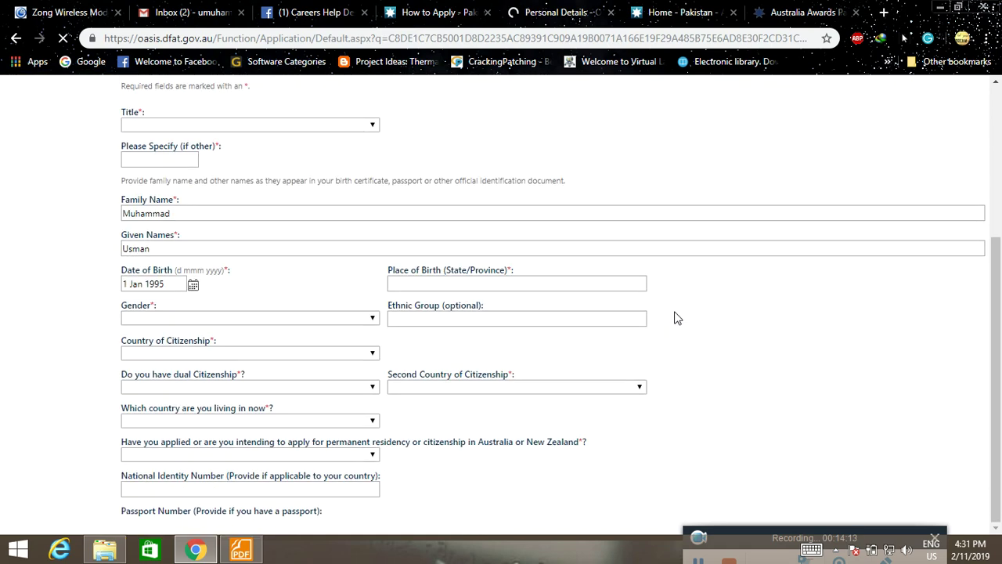
scroll(681, 322, down, 2)
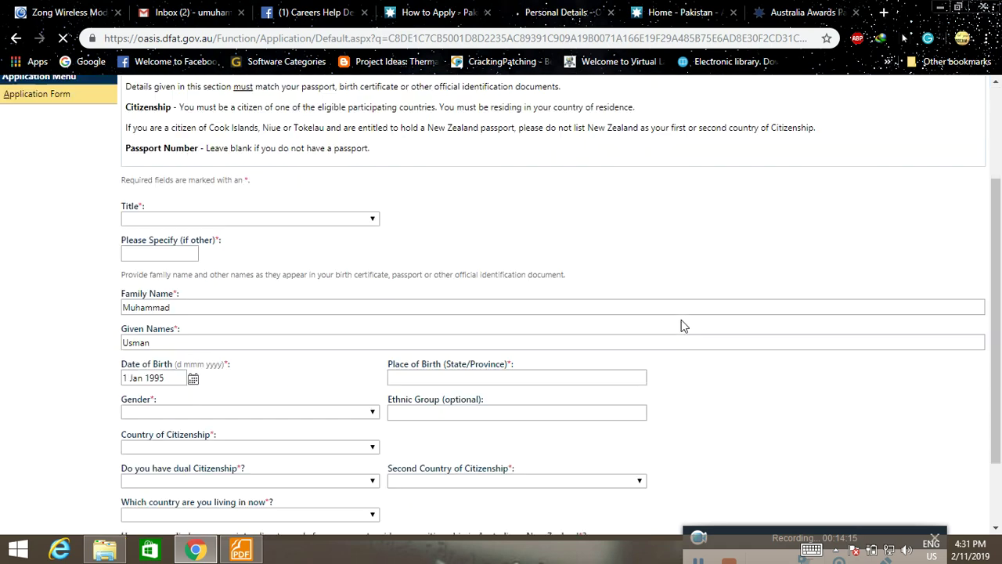
click(368, 221)
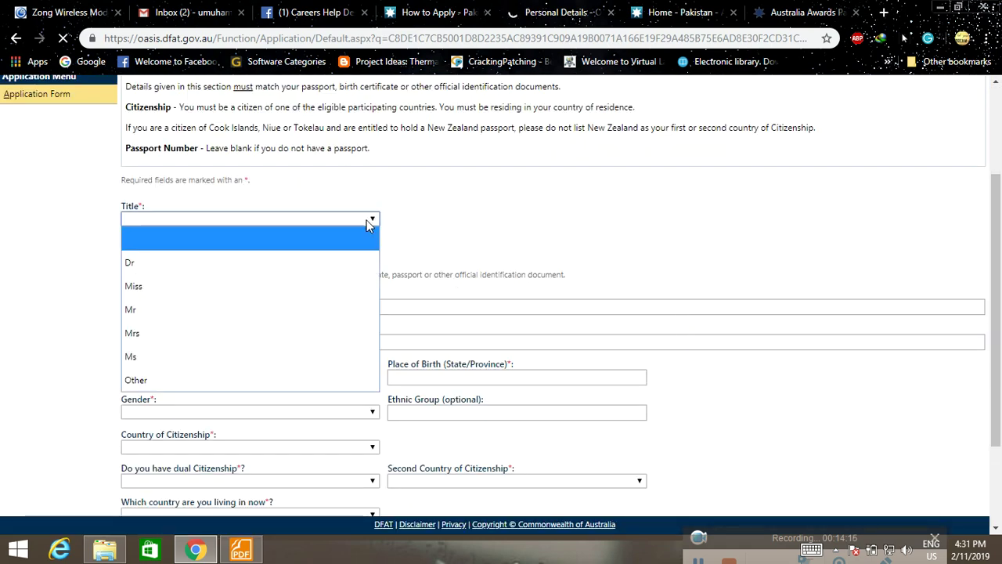
click(287, 311)
scroll(173, 198, down, 1)
scroll(300, 230, down, 1)
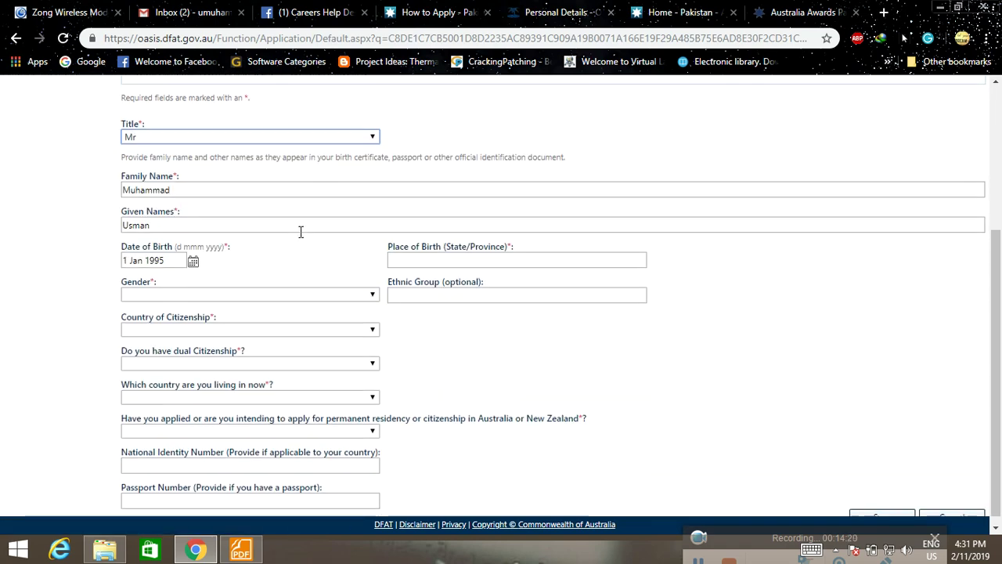
Set place of birth to Punjab, gender to Male, and dual citizenship to No.
click(469, 251)
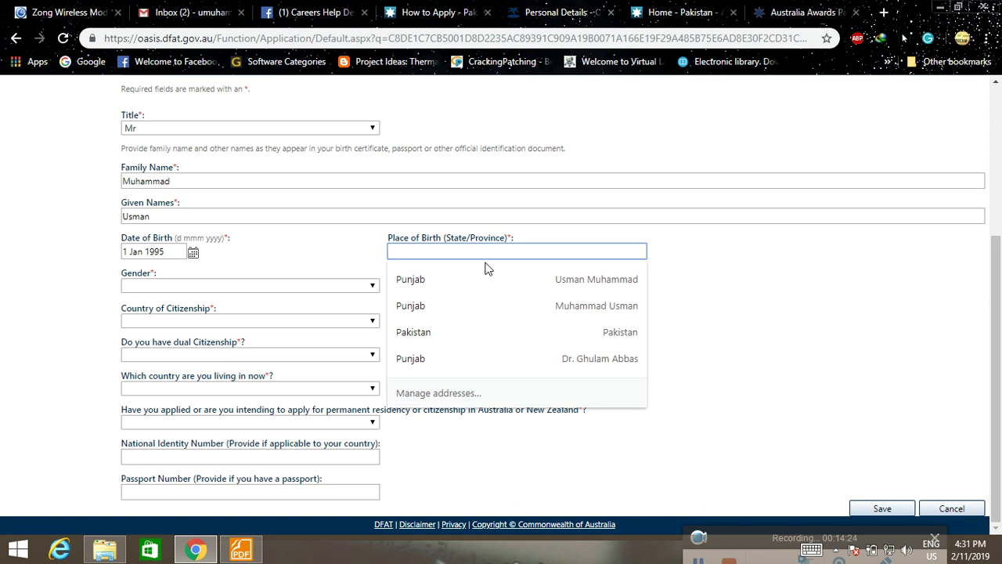
text(Punja)
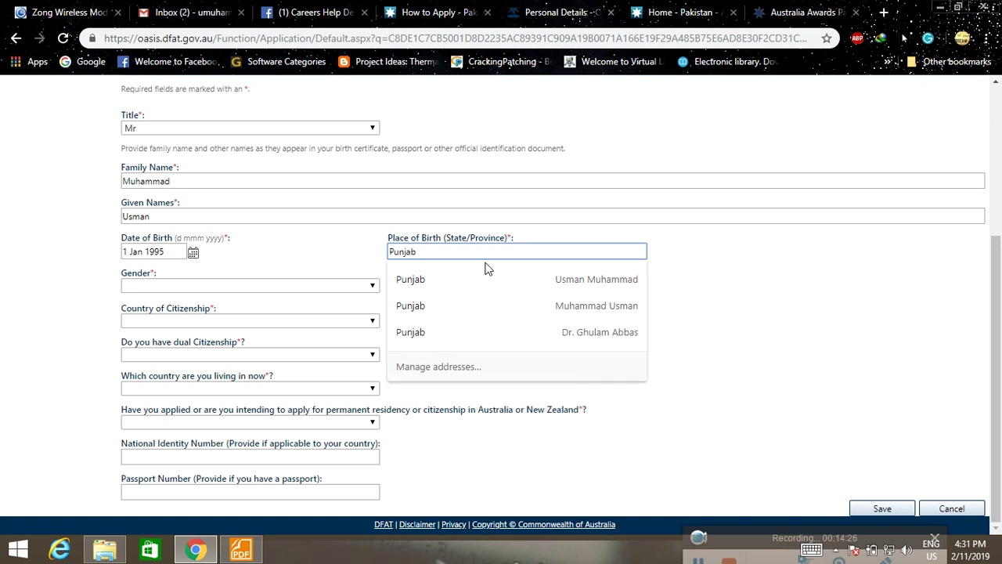
text(b)
click(486, 268)
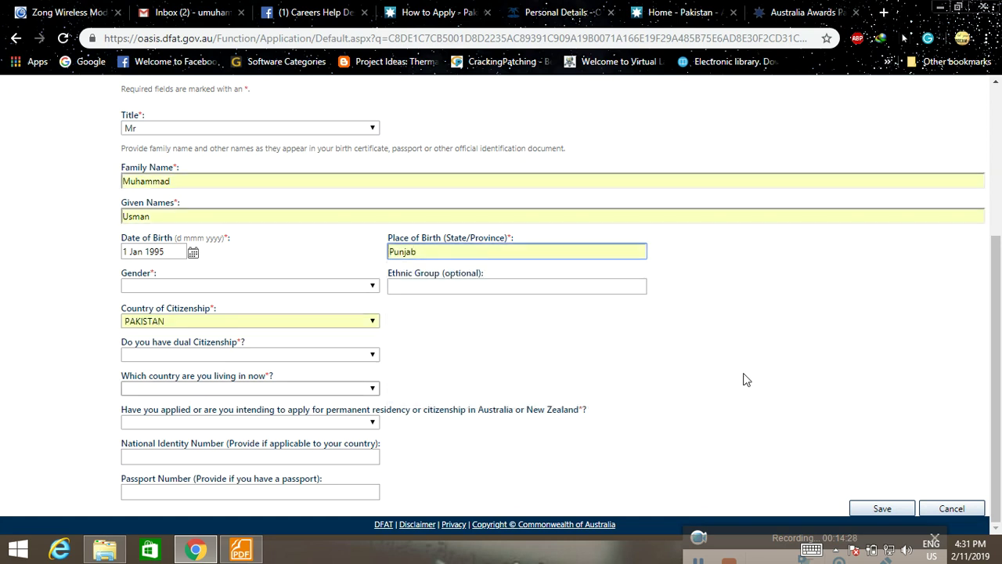
click(349, 286)
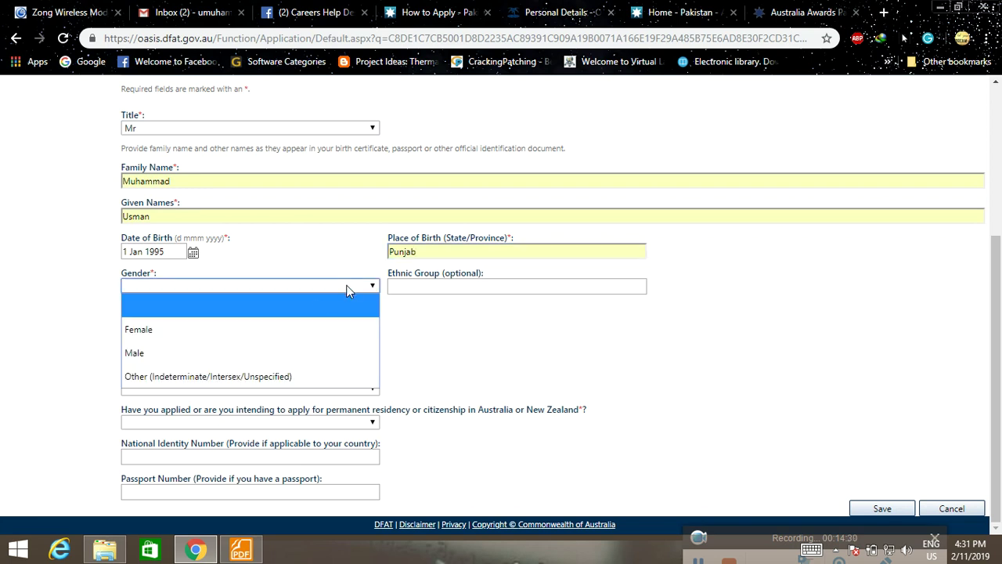
click(290, 354)
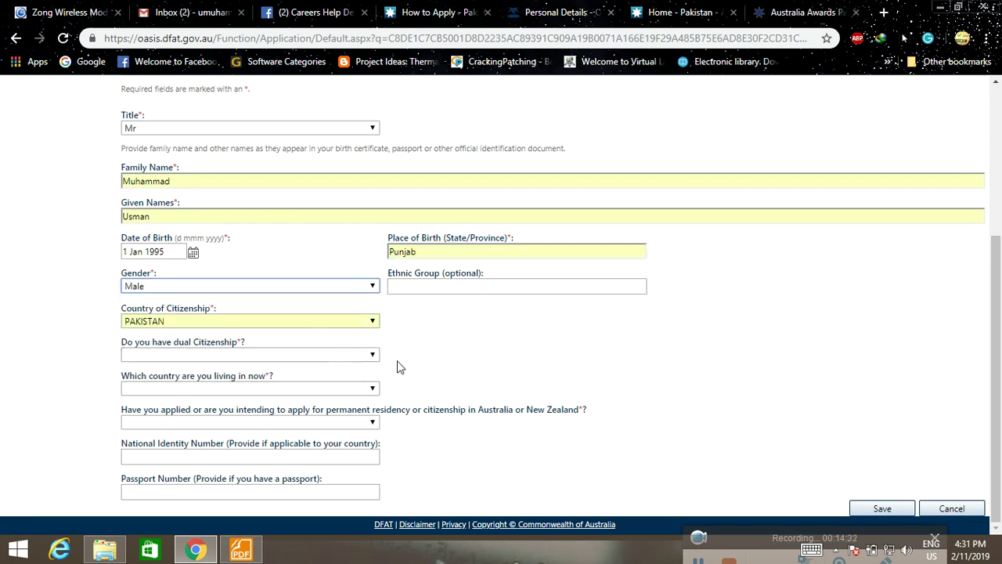
click(354, 355)
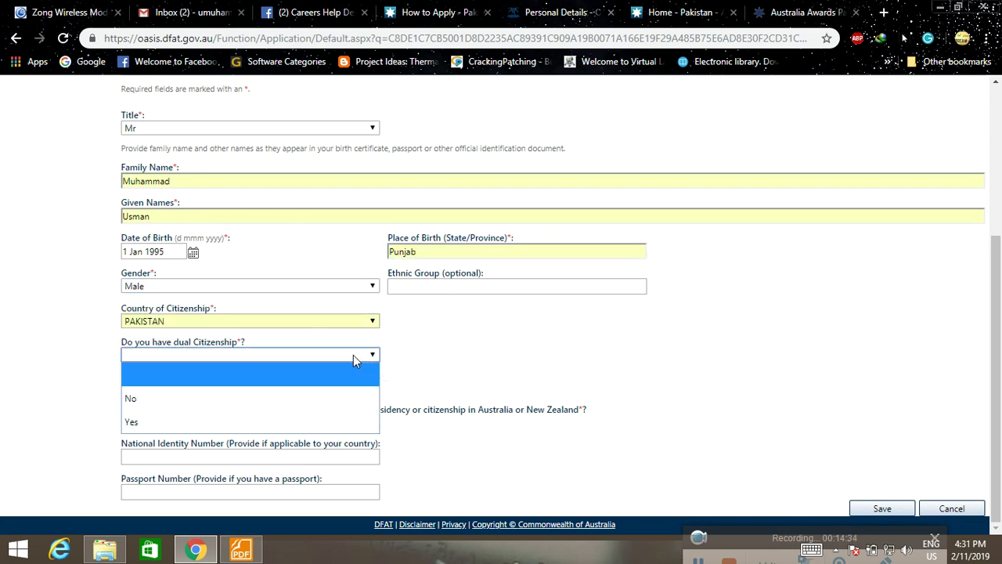
click(274, 397)
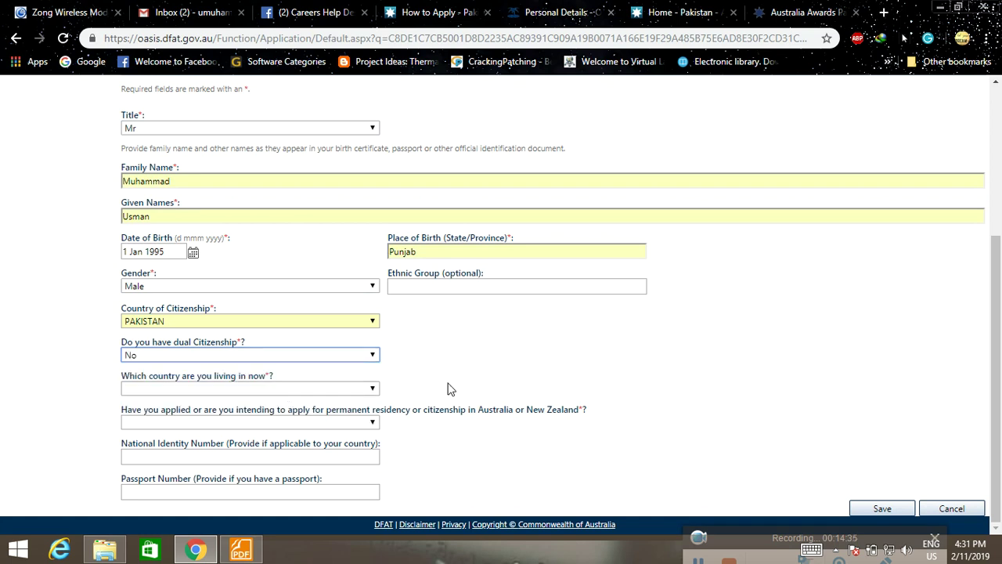
Set the country of current residence to Pakistan.
click(339, 392)
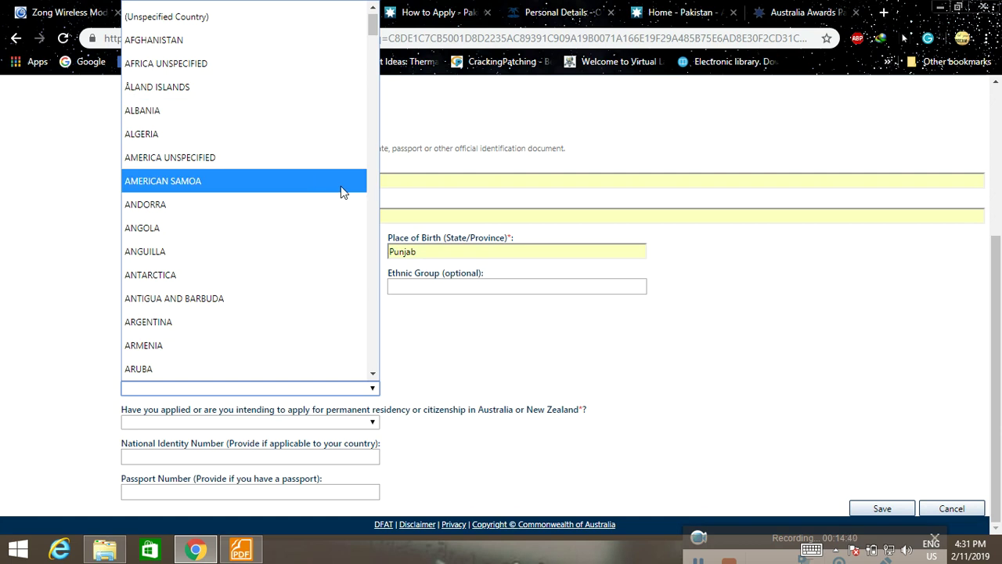
text(aus)
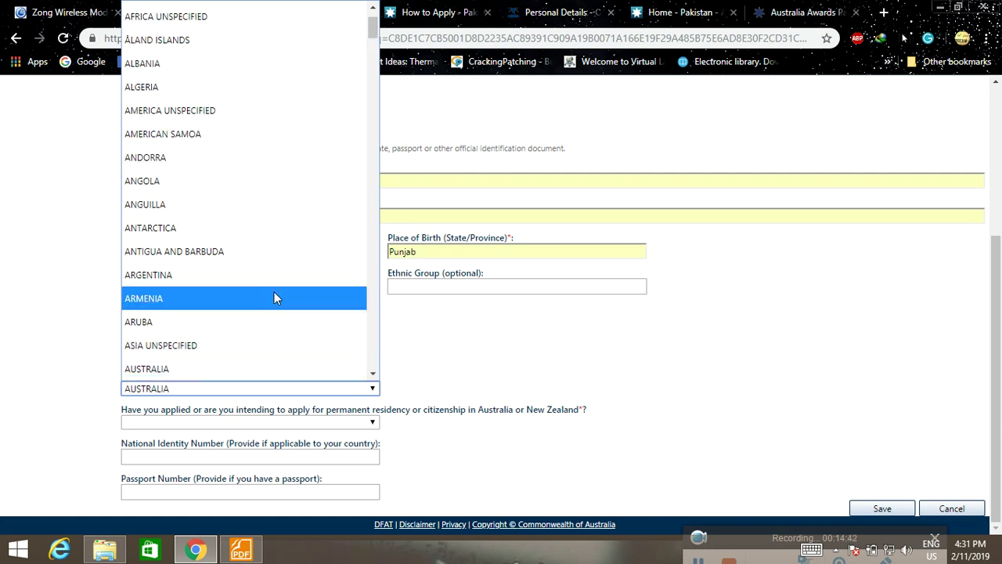
click(265, 373)
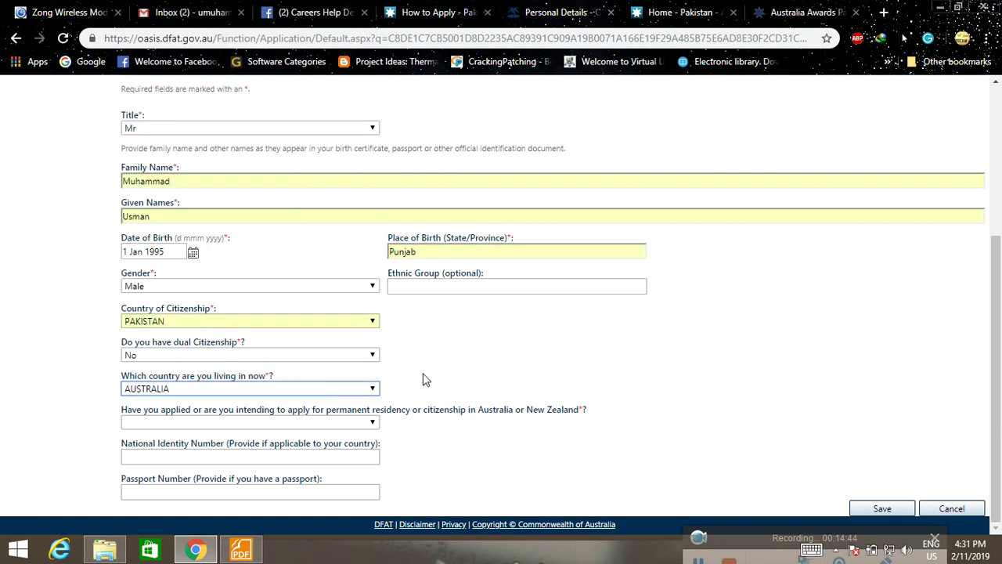
click(356, 389)
text(pak)
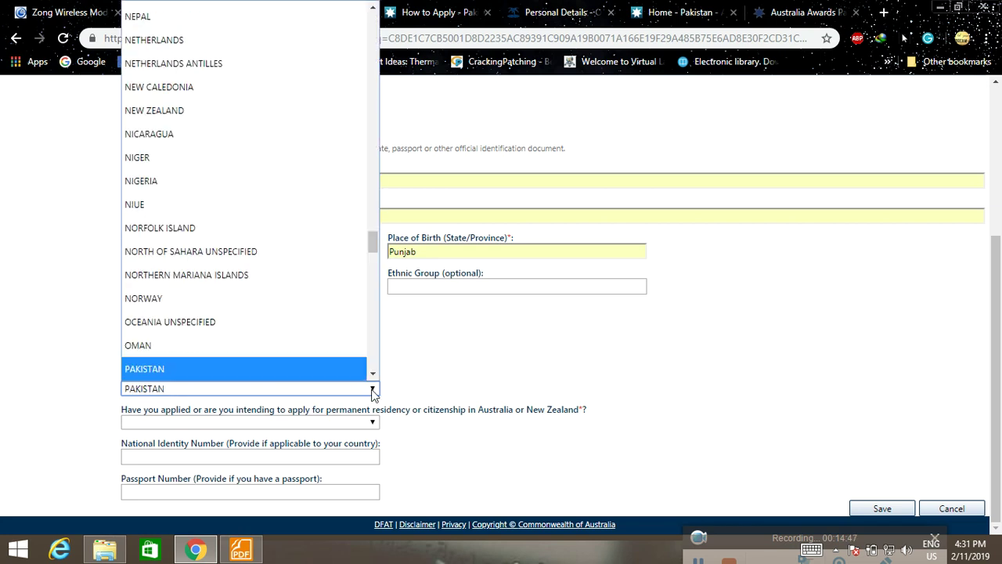
key(Return)
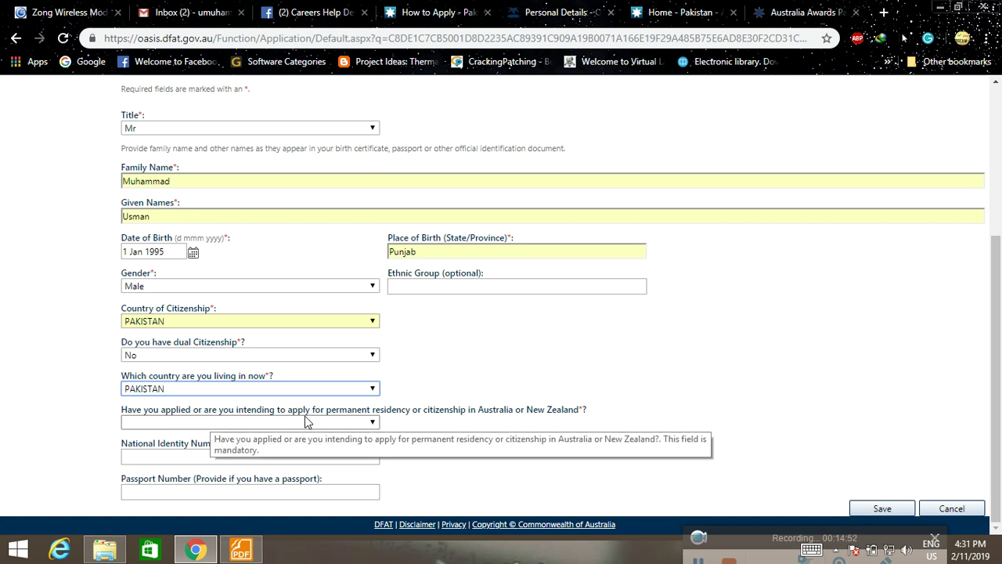
Answer No to the residency question, enter the National Identity Number, and save Personal Details.
click(373, 422)
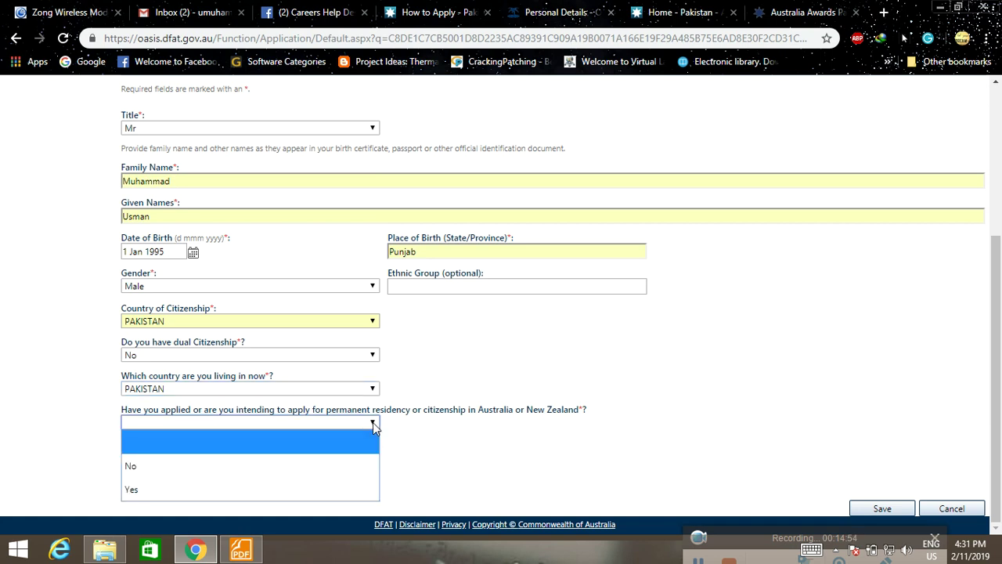
click(289, 470)
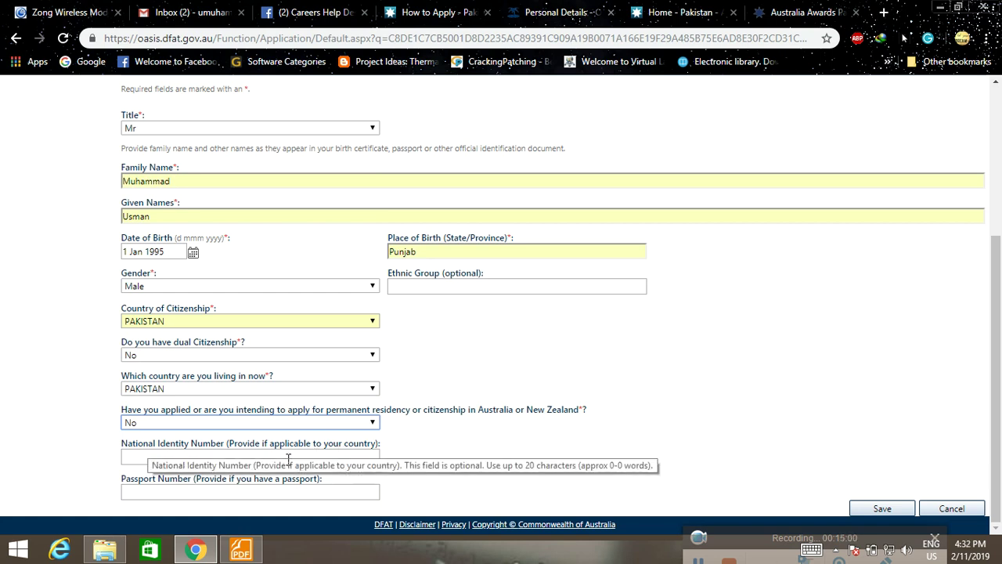
click(237, 462)
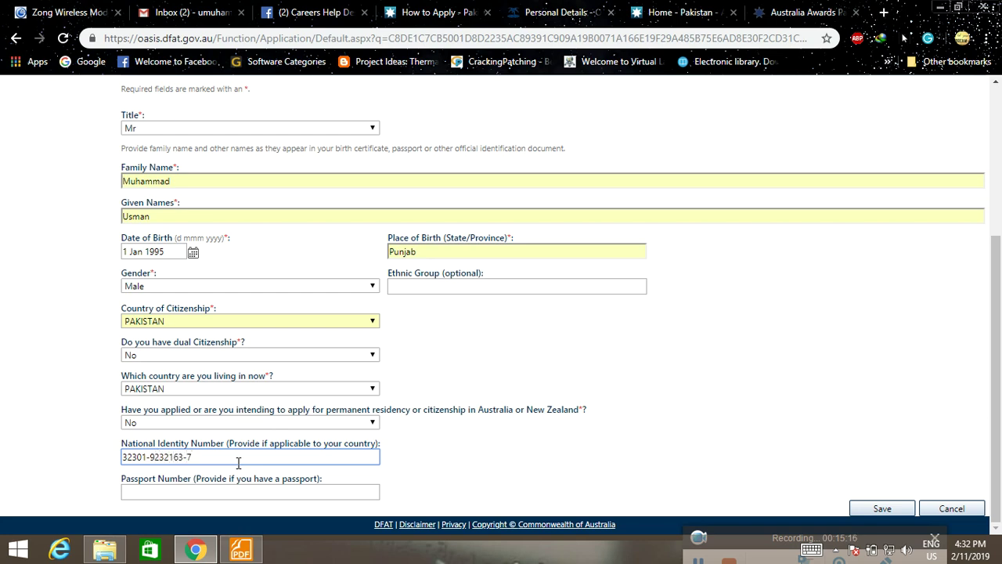
click(220, 492)
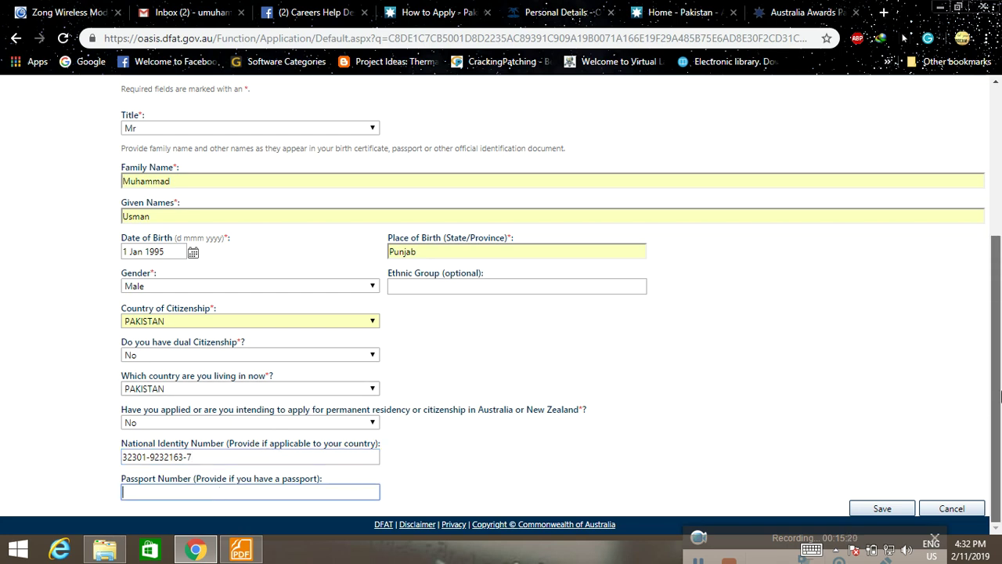
click(864, 510)
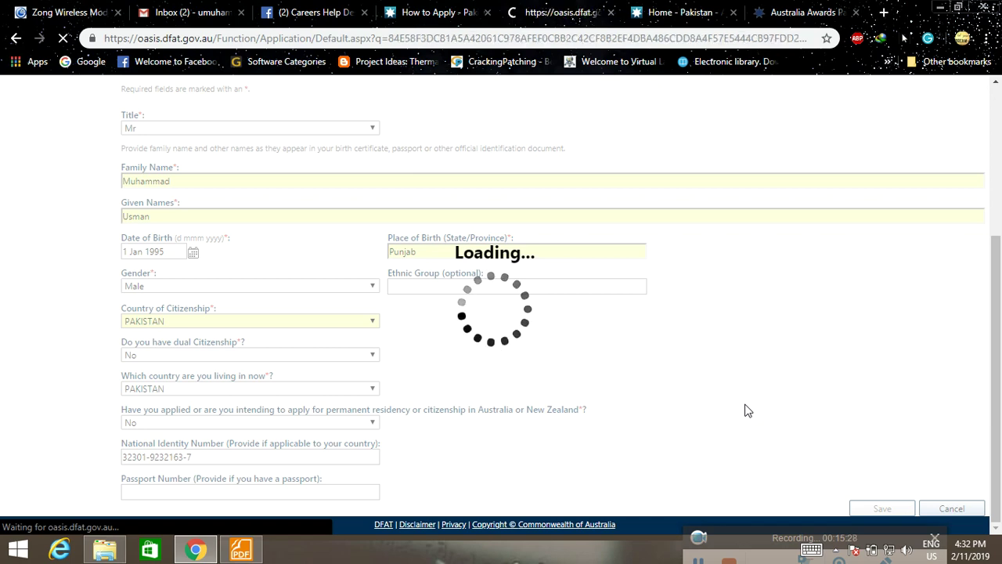
Look over the Contact Details page, then move on to the Spouse Details section.
scroll(622, 368, down, 3)
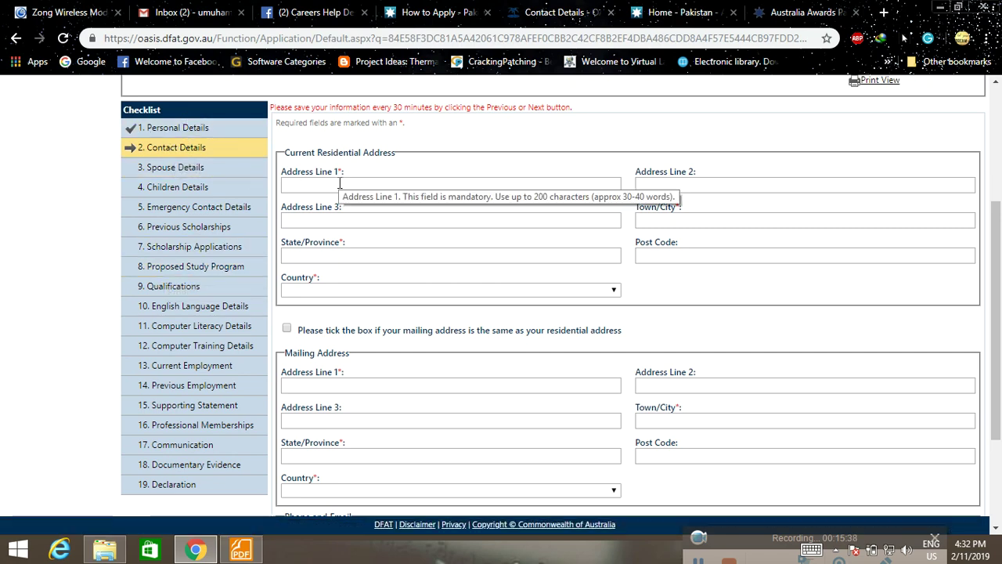
scroll(402, 181, down, 1)
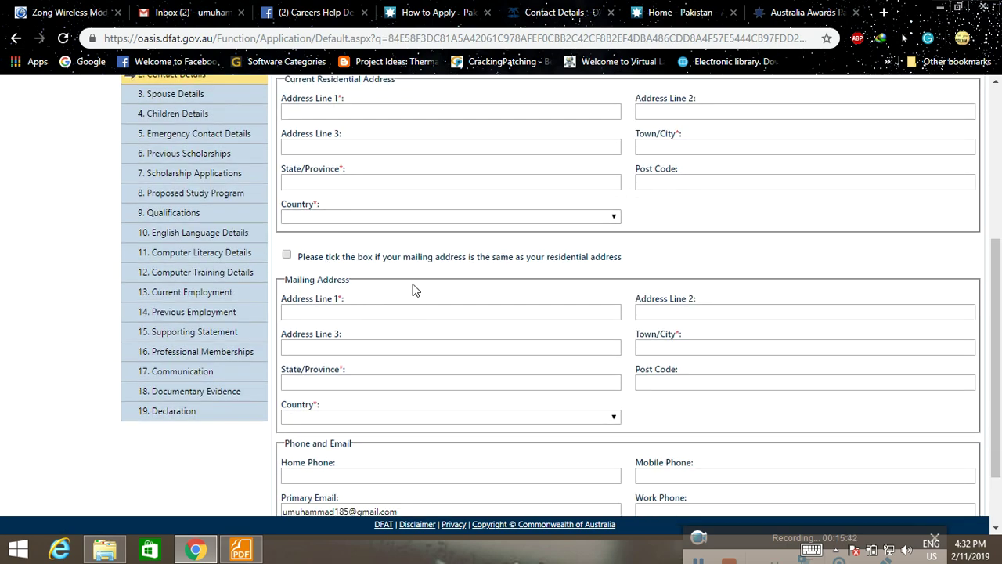
scroll(414, 290, down, 1)
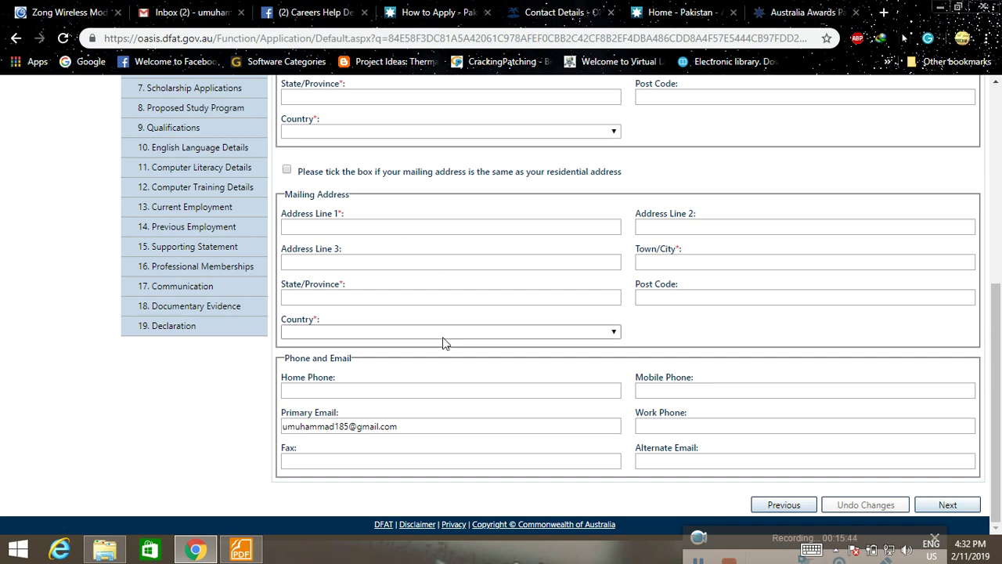
scroll(431, 339, up, 3)
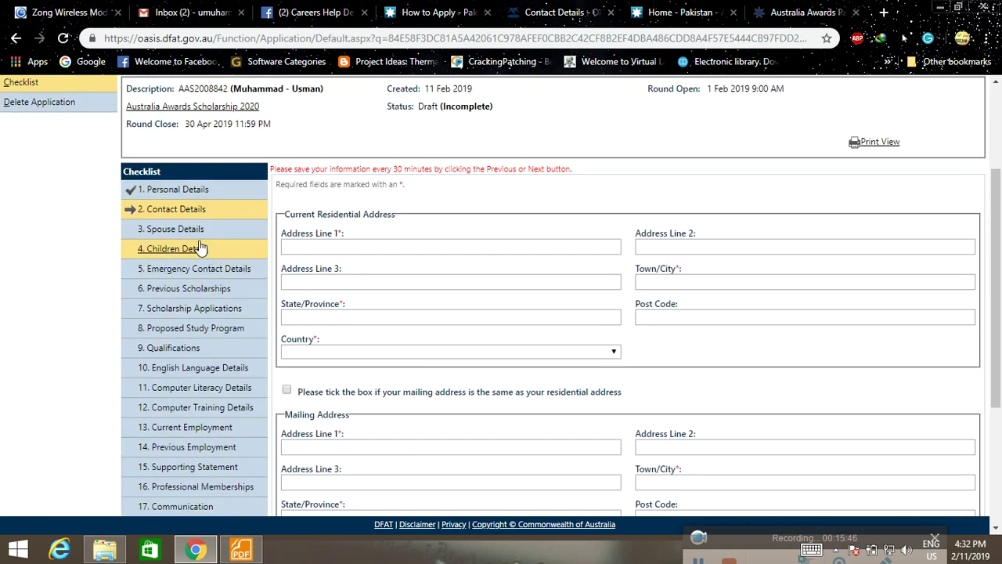
click(187, 231)
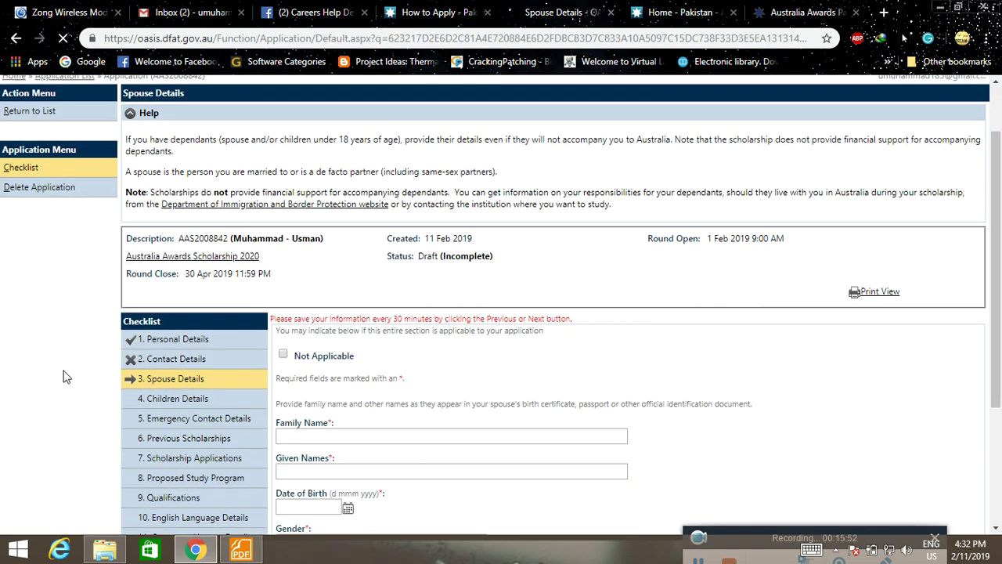
Pass through Children Details and move on to the Emergency Contact Details section.
scroll(68, 376, down, 3)
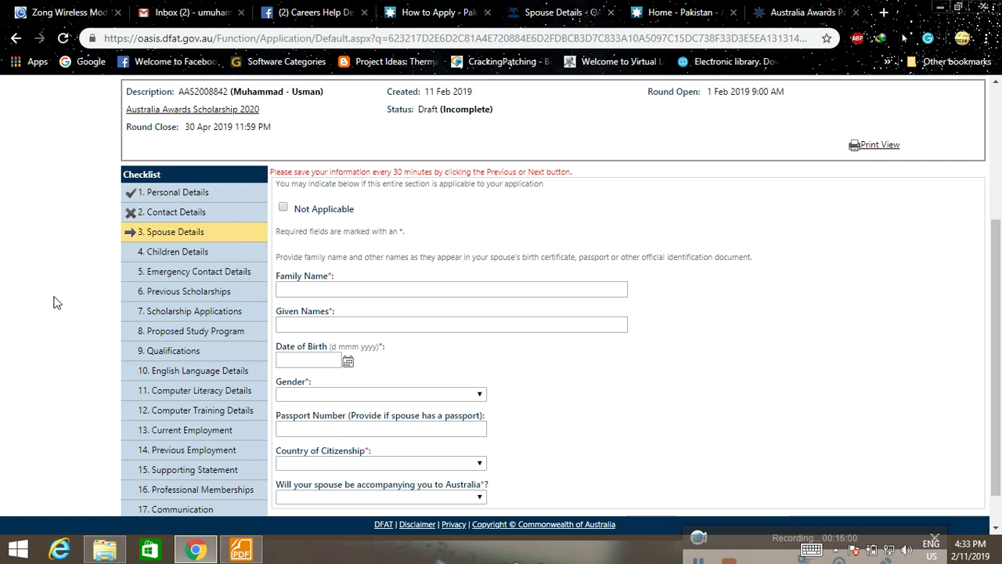
scroll(54, 298, down, 1)
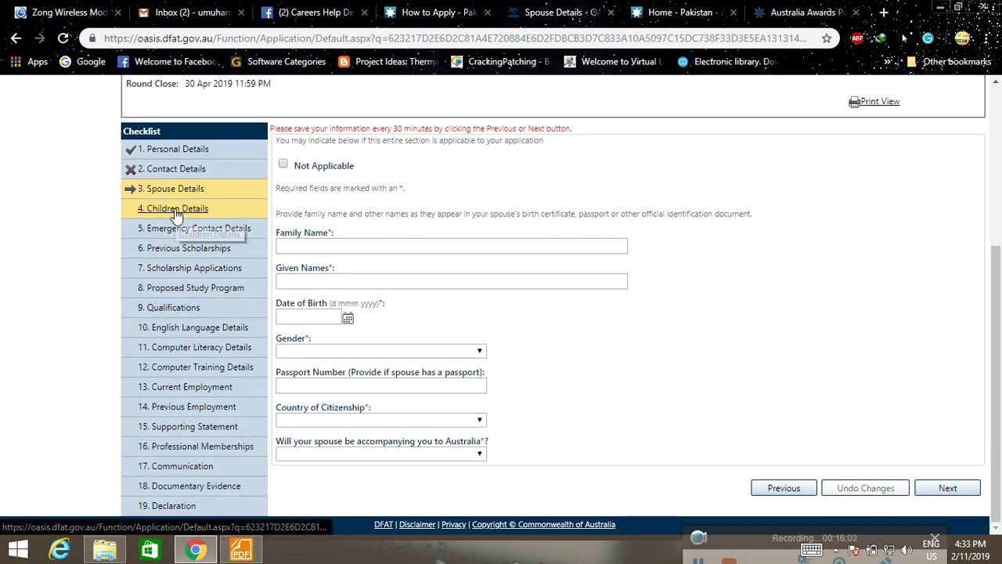
click(177, 210)
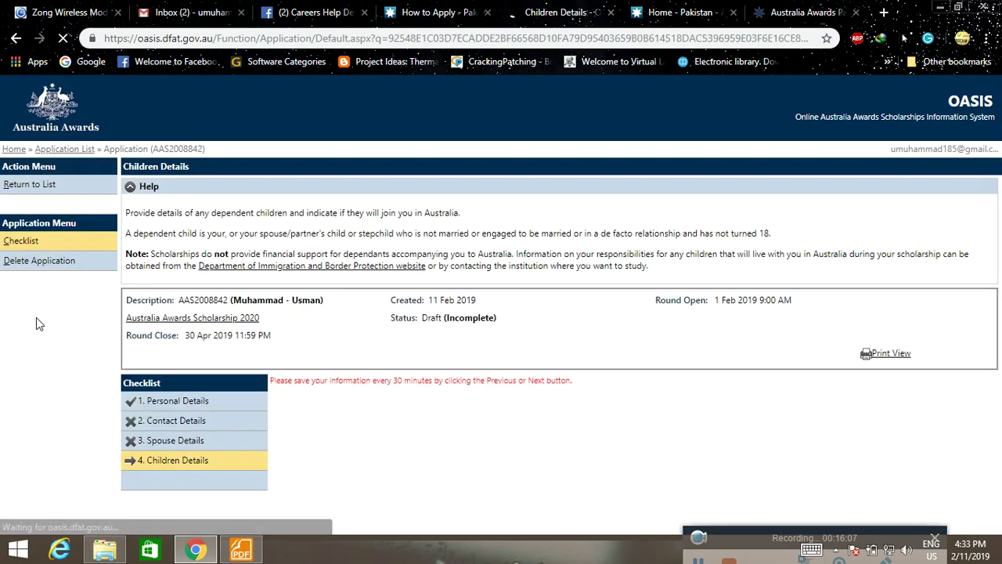
scroll(69, 357, down, 2)
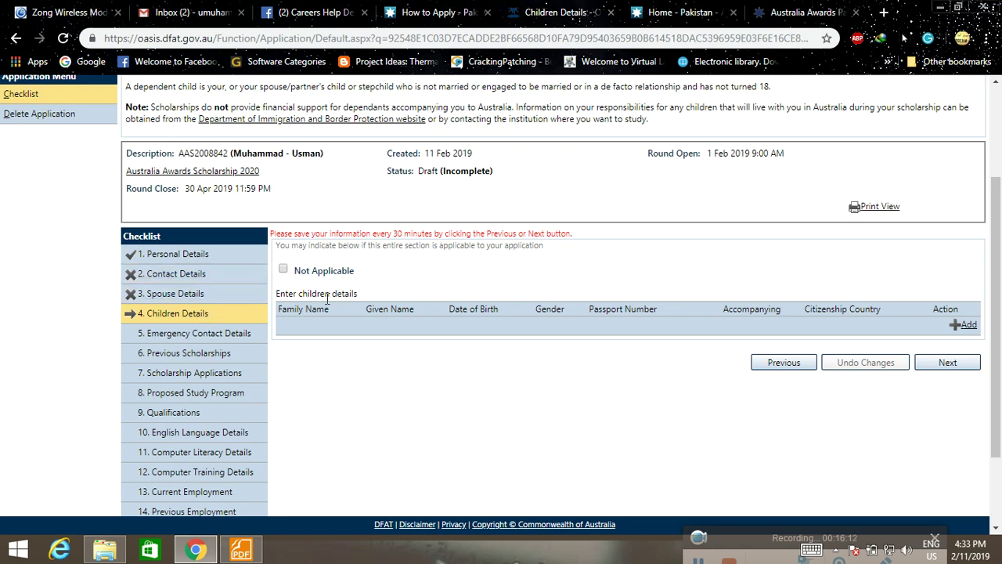
scroll(291, 349, down, 1)
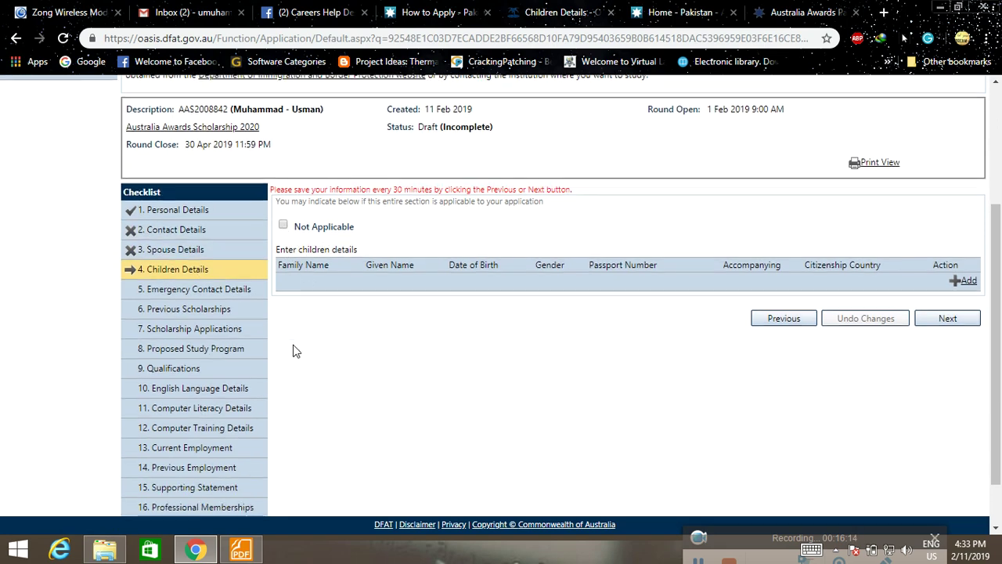
click(159, 261)
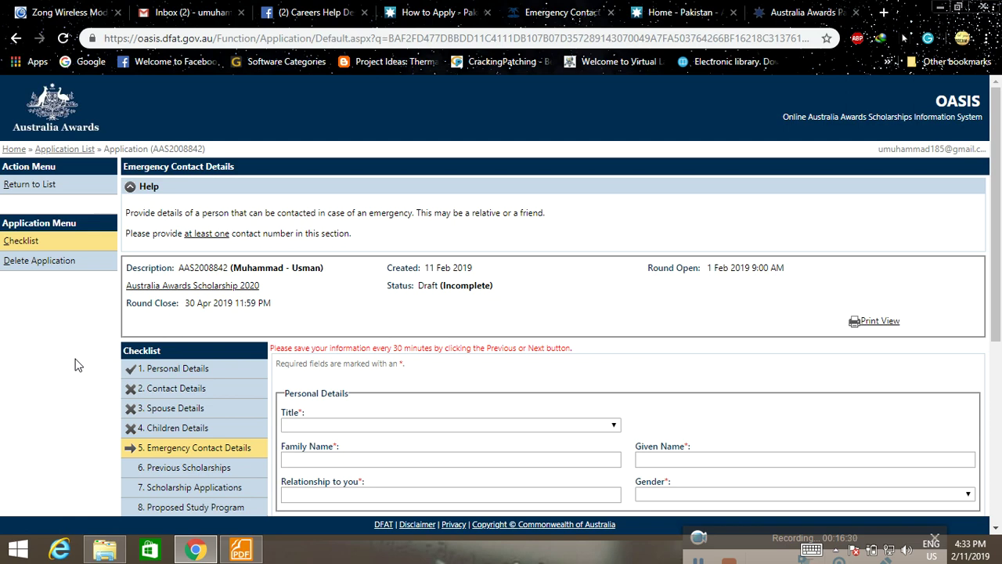
Pass through Previous Scholarships and move on to the Scholarship Applications section.
scroll(118, 381, down, 2)
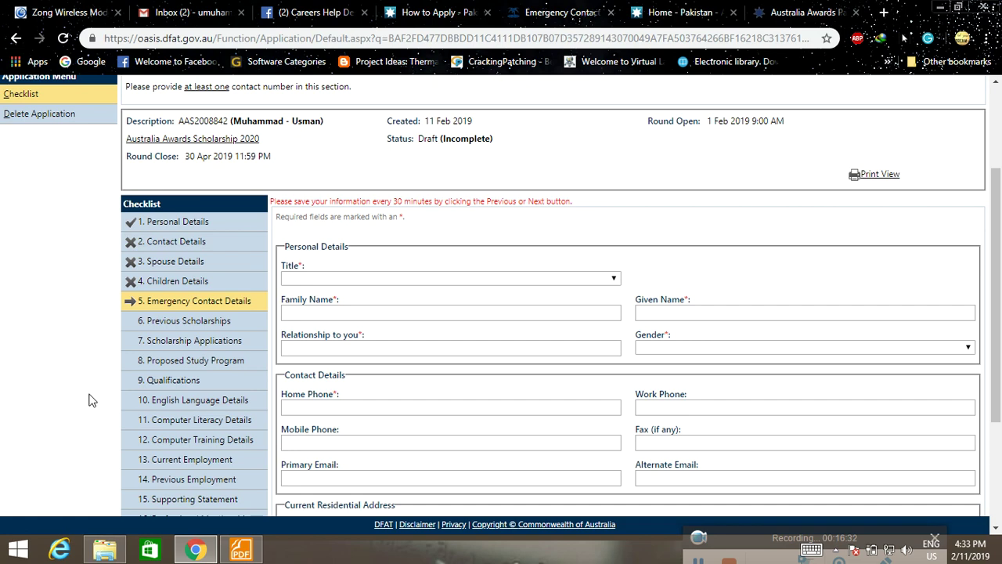
scroll(90, 397, down, 1)
click(188, 250)
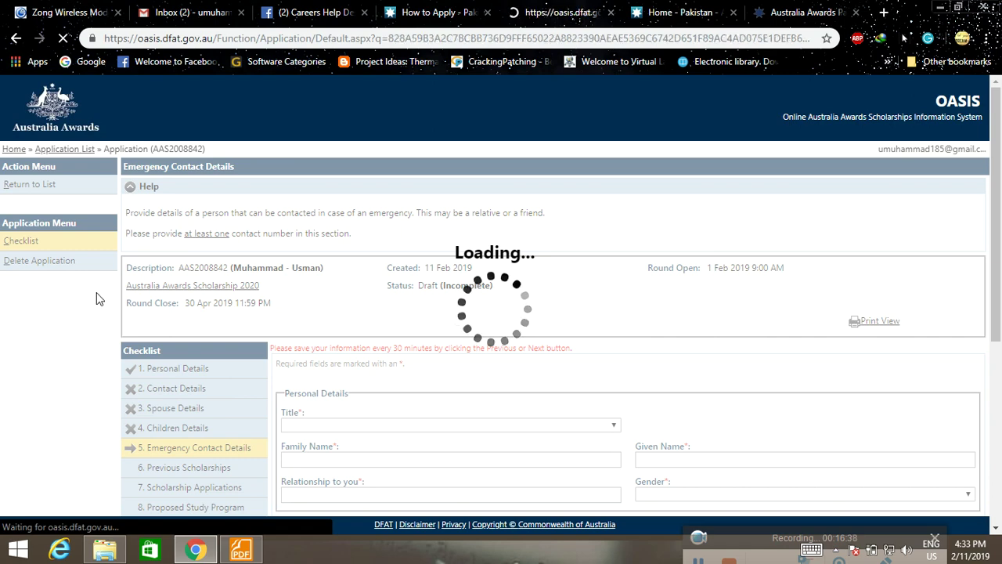
scroll(100, 297, down, 2)
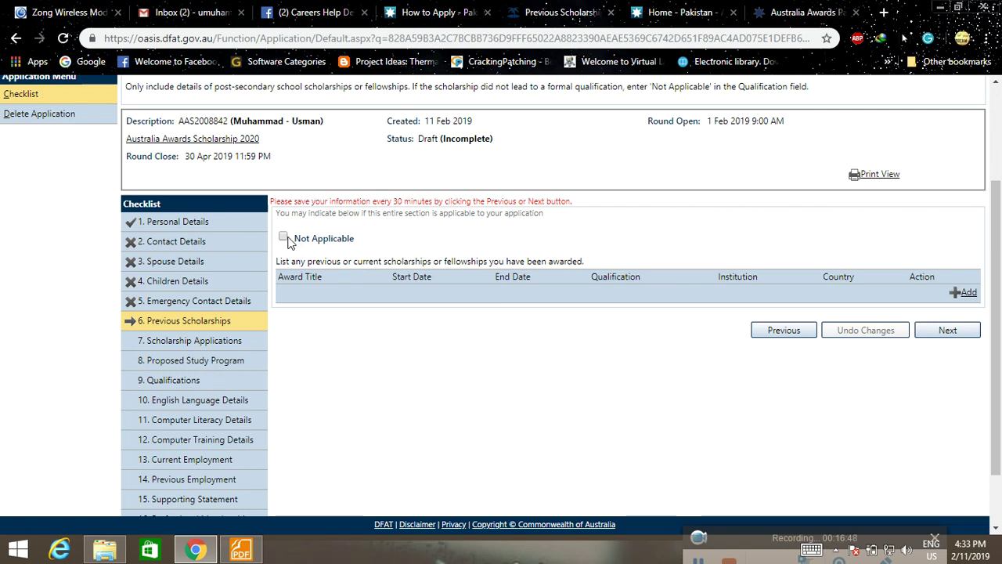
scroll(330, 309, down, 2)
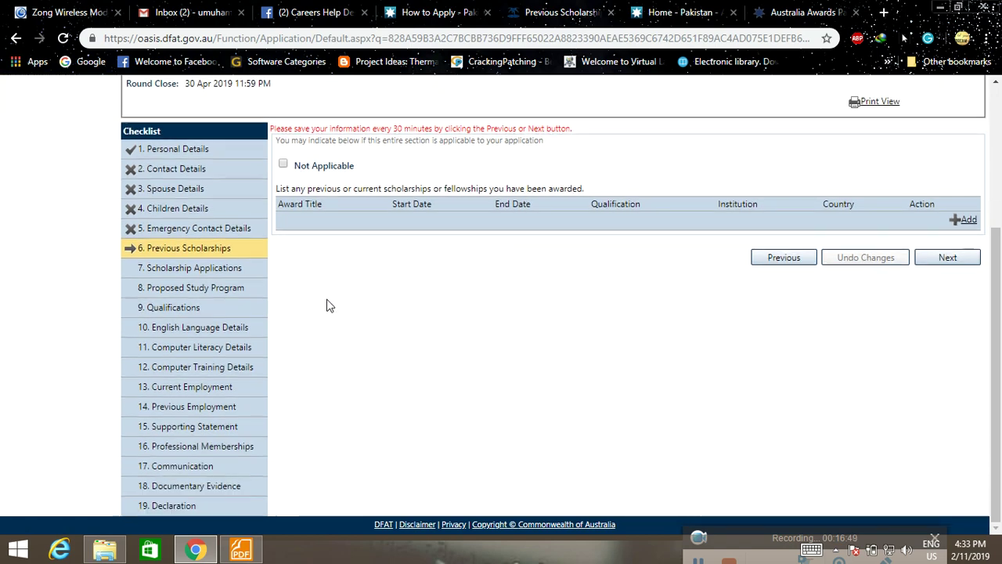
click(195, 270)
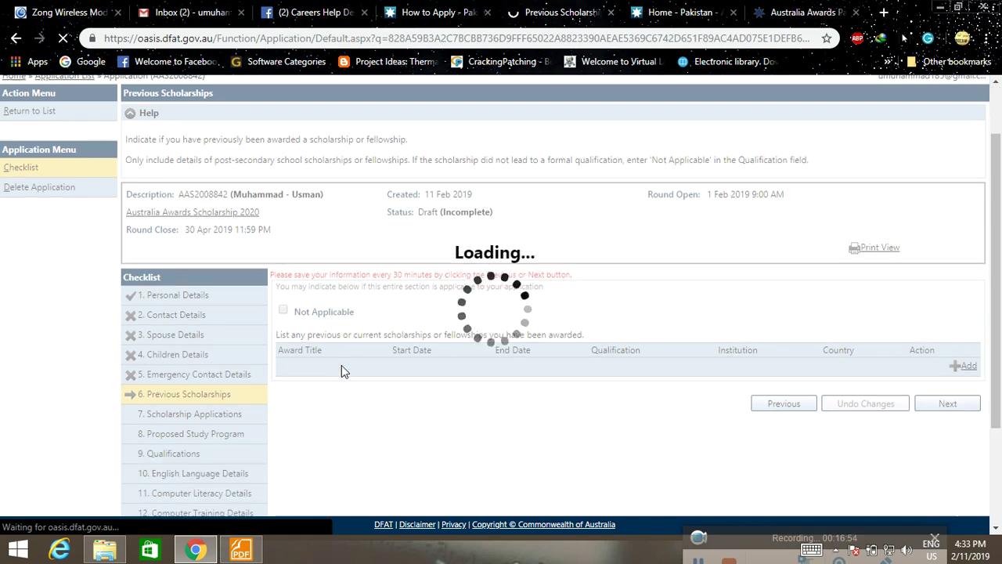
scroll(342, 365, down, 1)
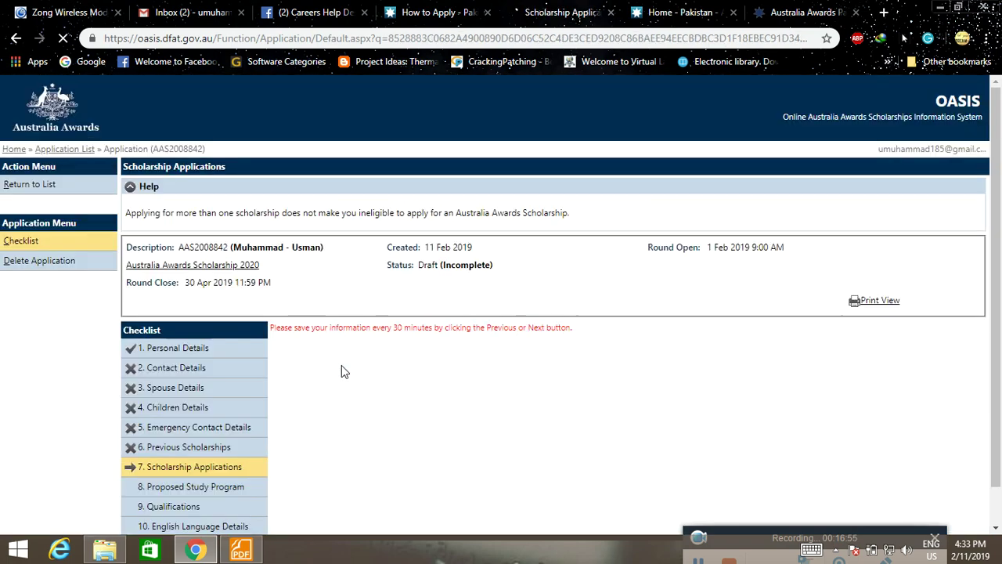
Leave the previous DFAT application question blank and move on to Proposed Study Program.
scroll(341, 364, down, 3)
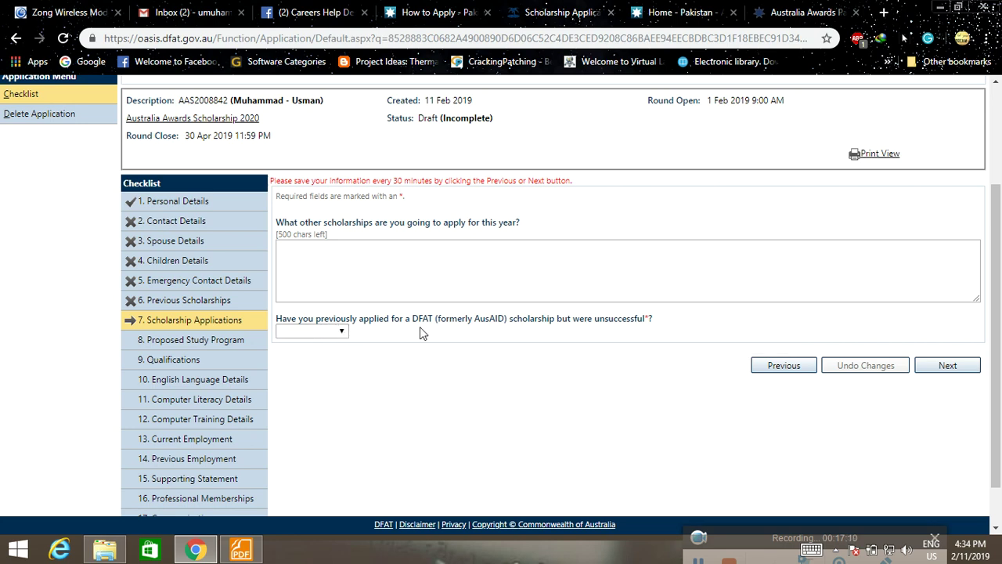
click(344, 331)
click(313, 343)
scroll(313, 352, down, 1)
click(195, 290)
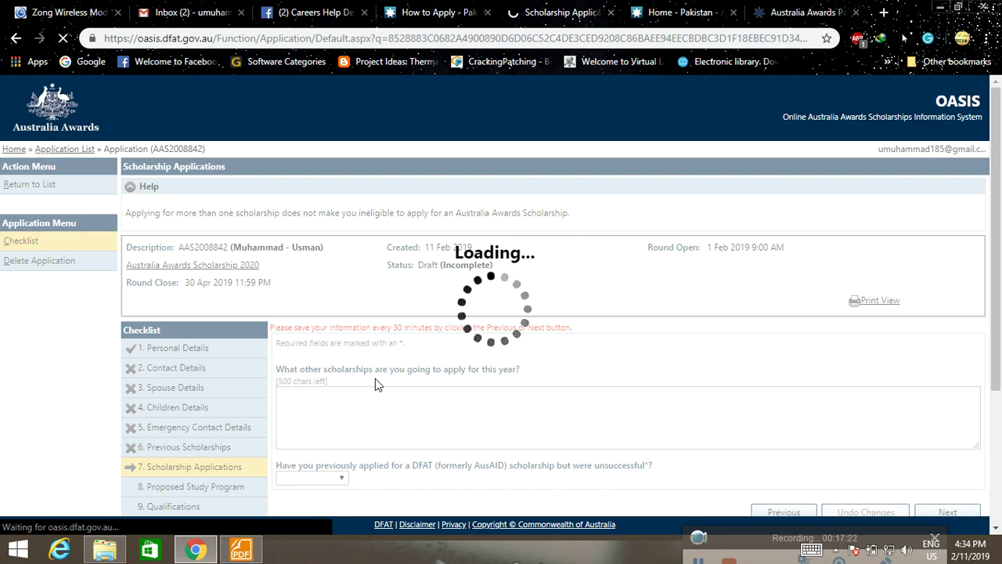
scroll(375, 384, down, 1)
scroll(376, 384, down, 4)
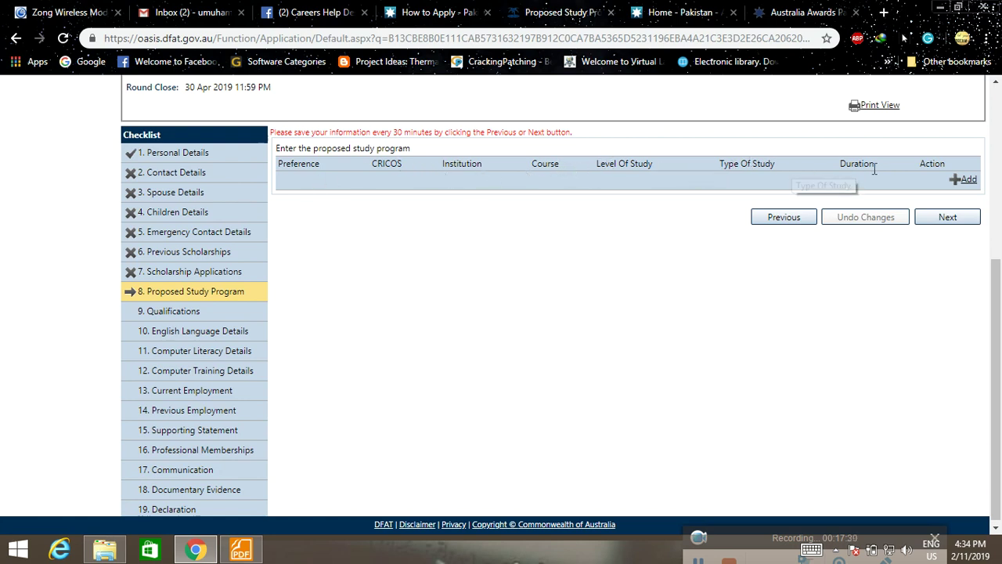
Add a proposed study program entry with Bond University as the institution.
click(965, 179)
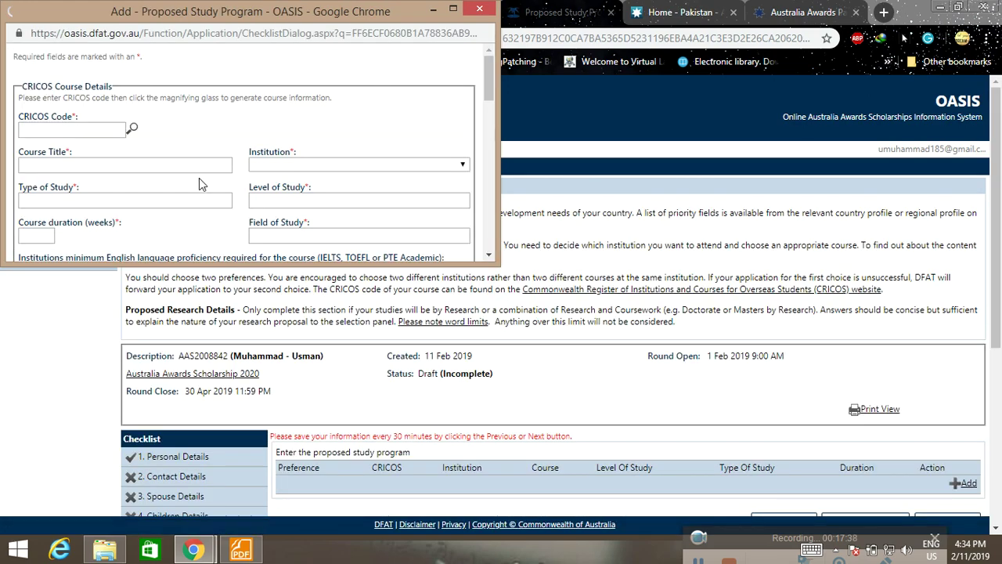
scroll(201, 179, down, 1)
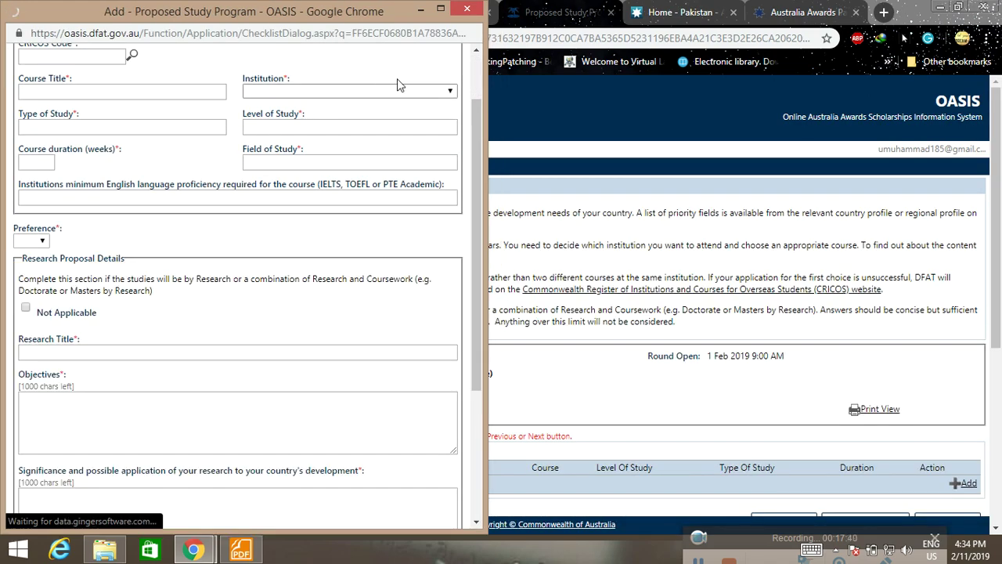
click(447, 92)
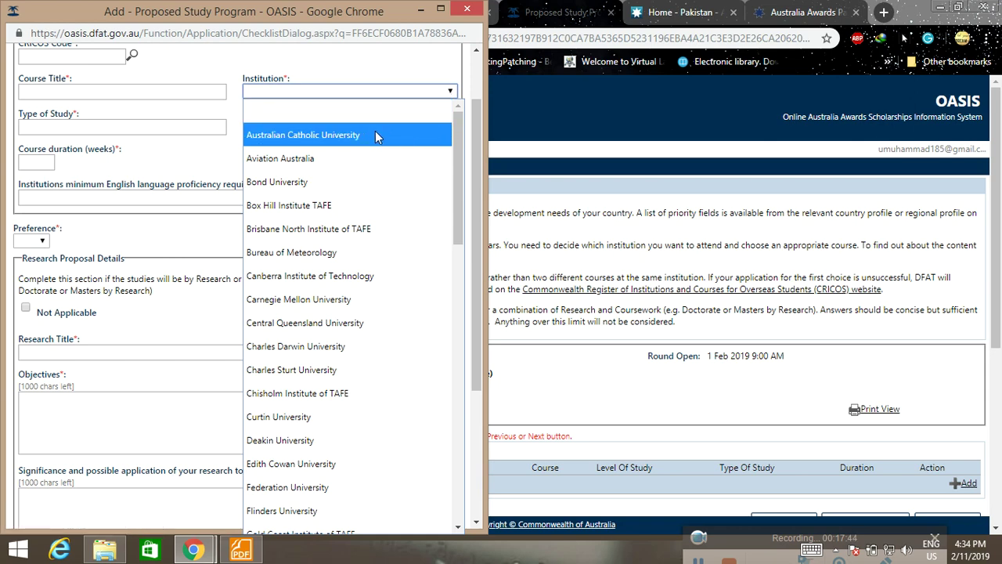
click(348, 180)
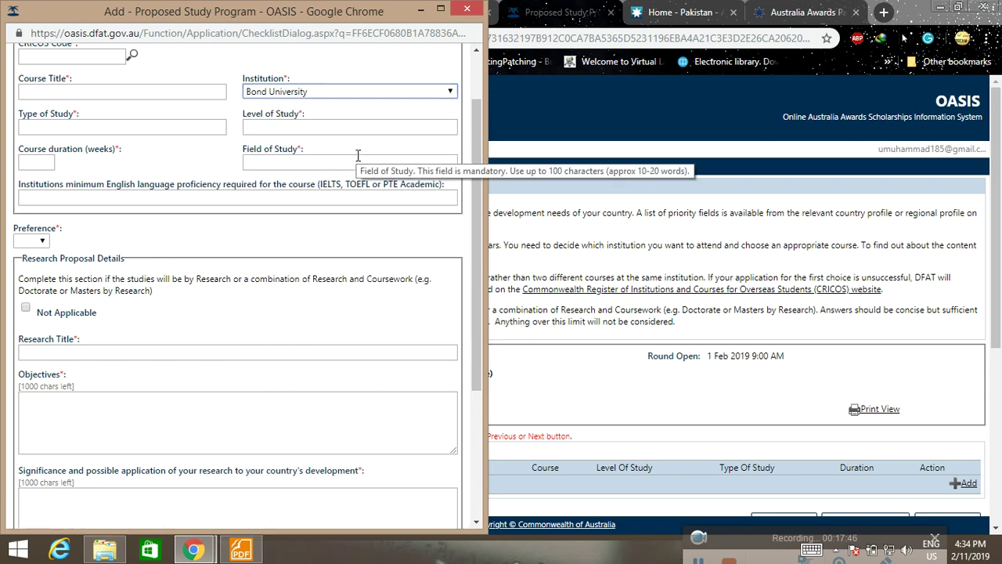
scroll(364, 152, up, 2)
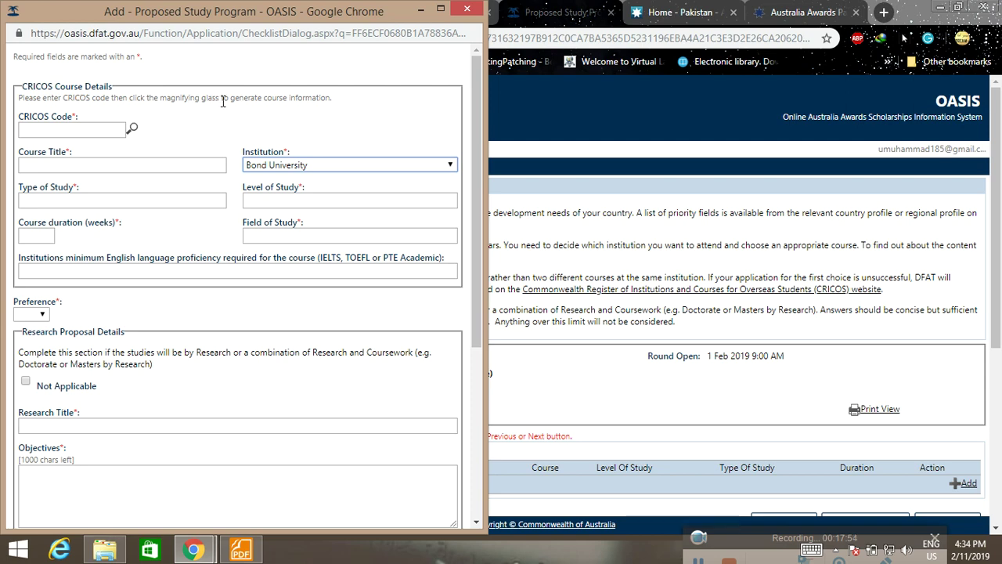
scroll(305, 101, down, 4)
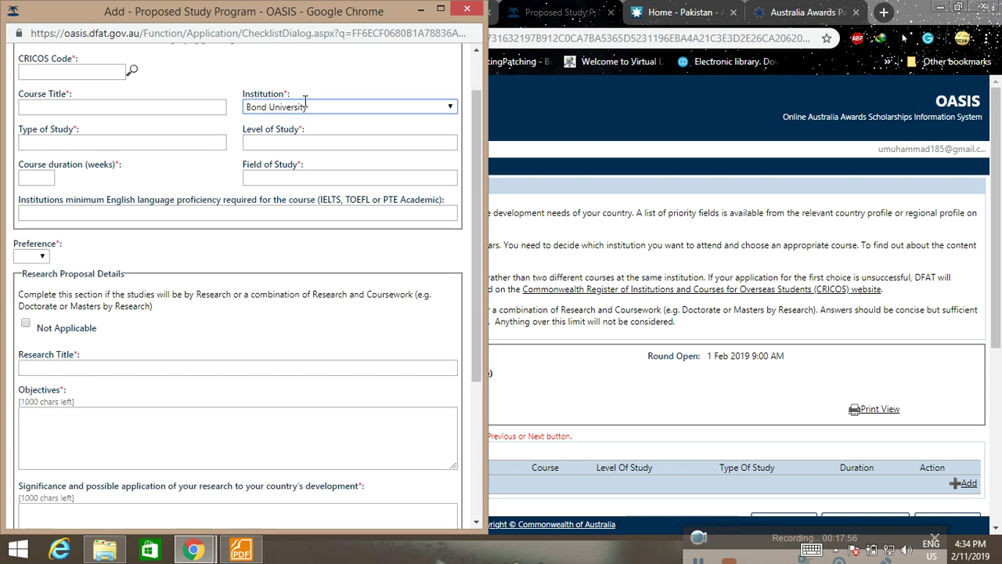
scroll(285, 136, up, 4)
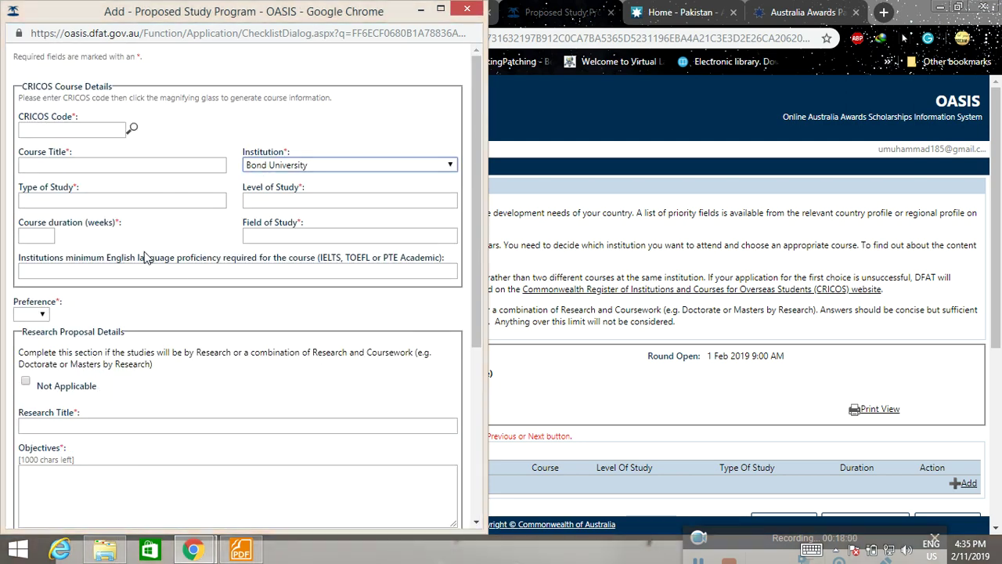
scroll(136, 275, down, 1)
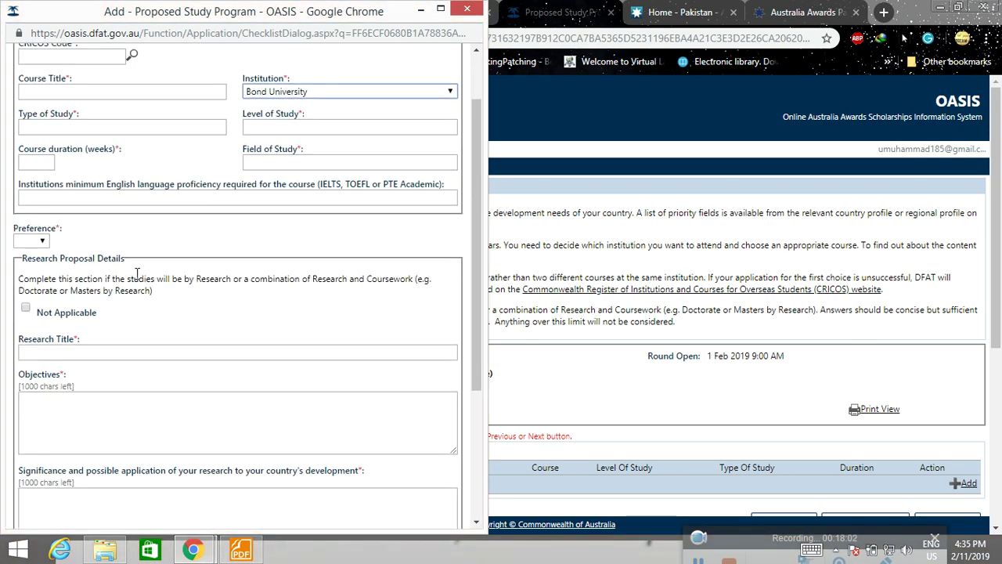
scroll(132, 236, up, 1)
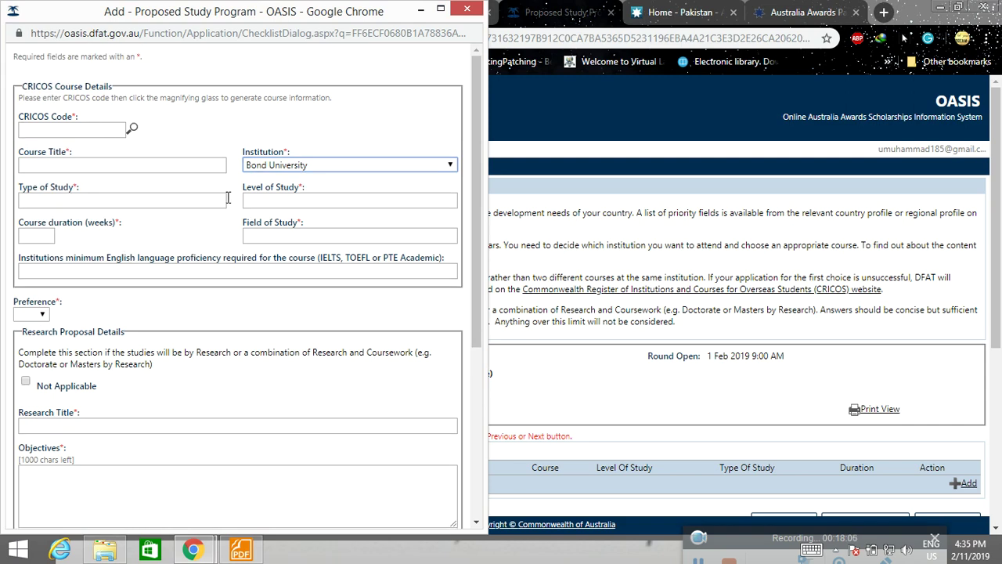
scroll(284, 321, down, 2)
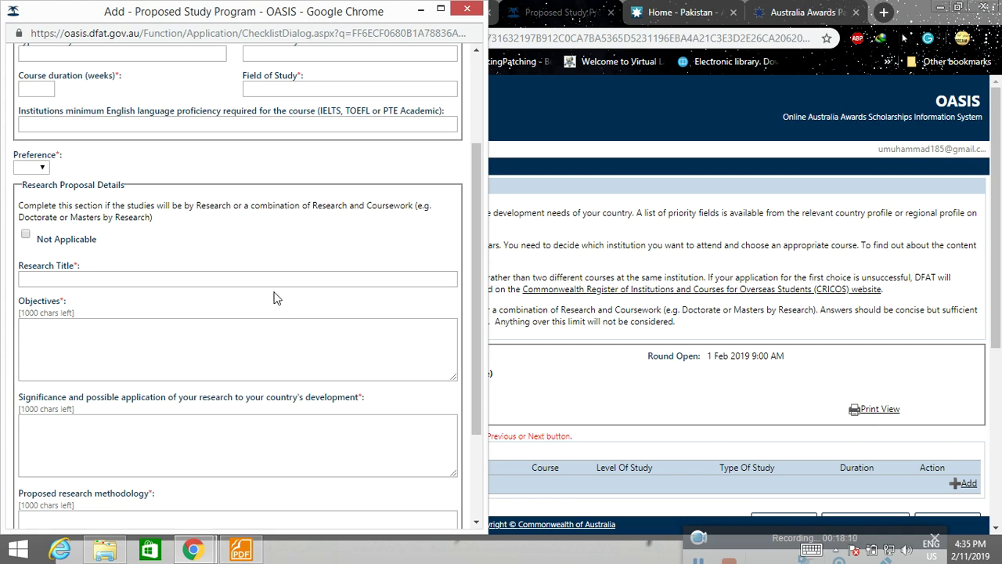
scroll(283, 294, down, 1)
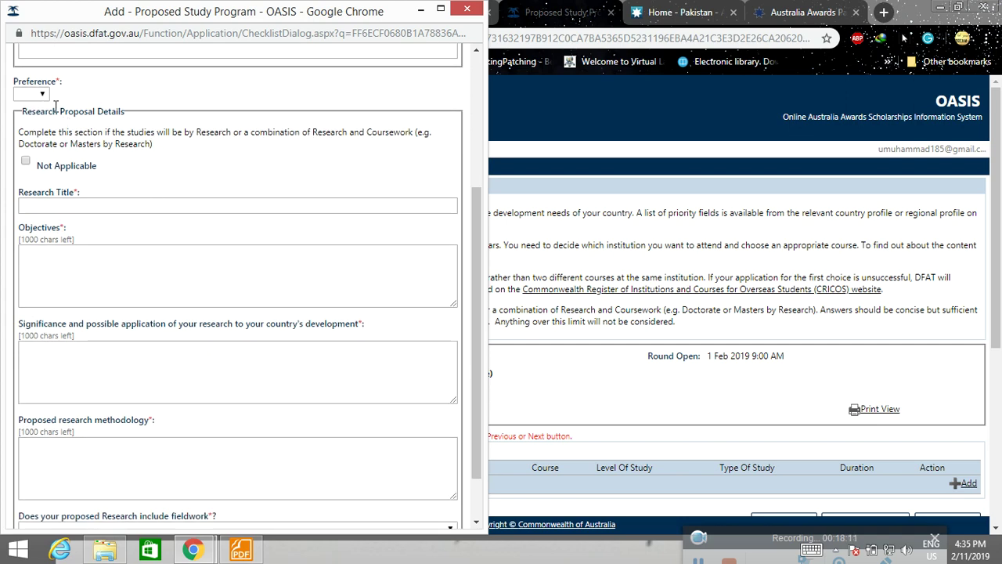
Leave the preference rank blank and mark the research proposal Not Applicable.
click(35, 94)
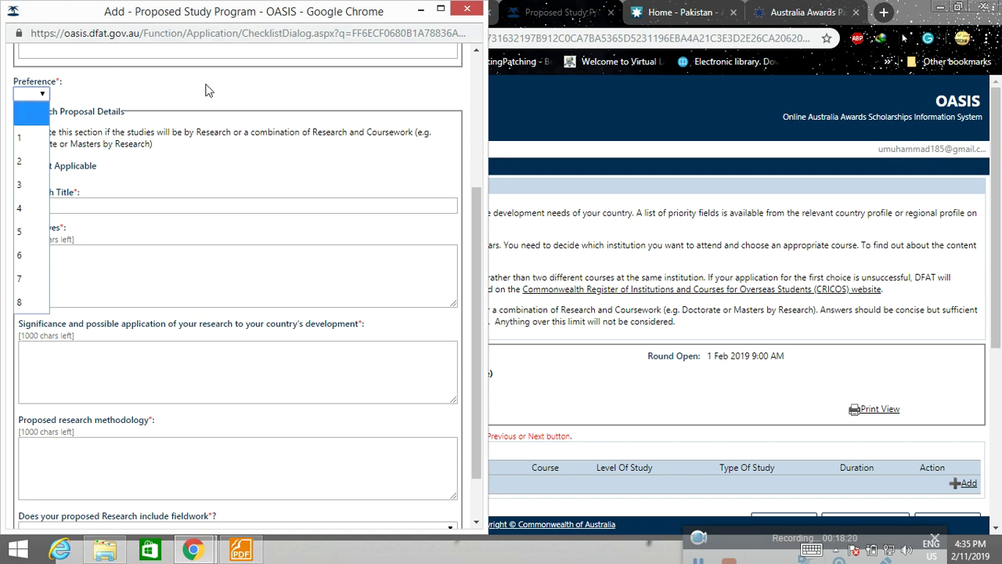
click(205, 110)
scroll(220, 239, down, 1)
scroll(219, 239, down, 1)
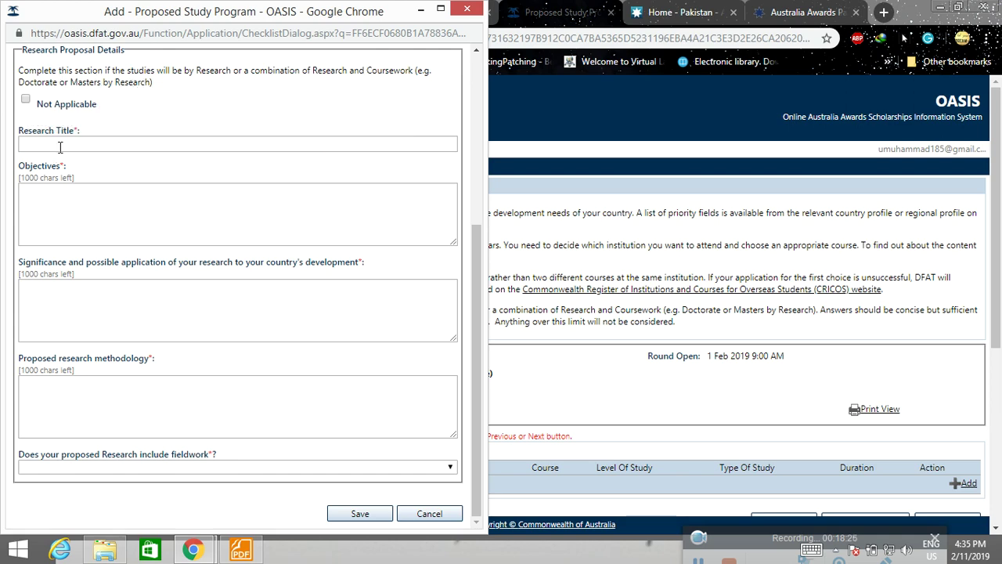
scroll(100, 160, up, 1)
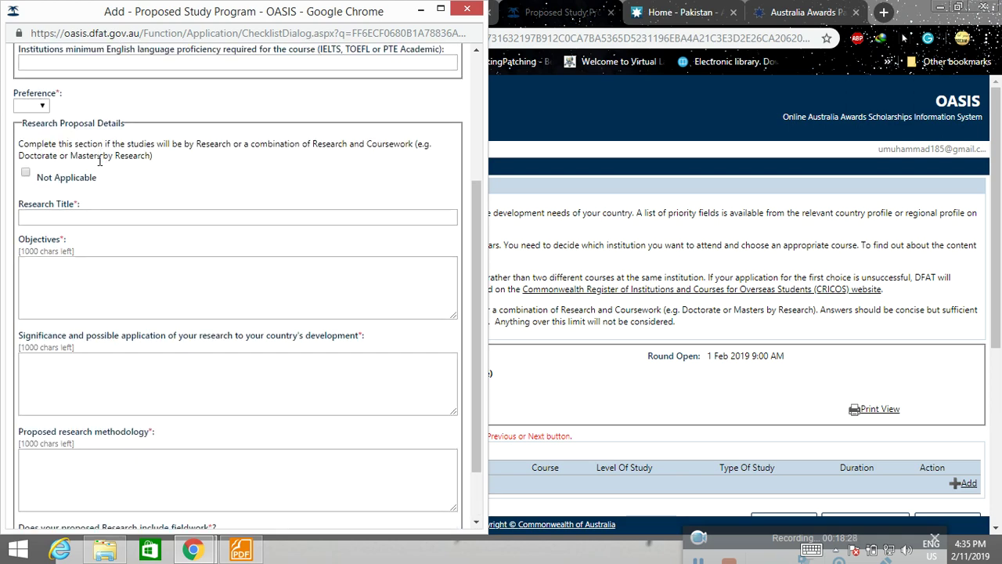
click(26, 175)
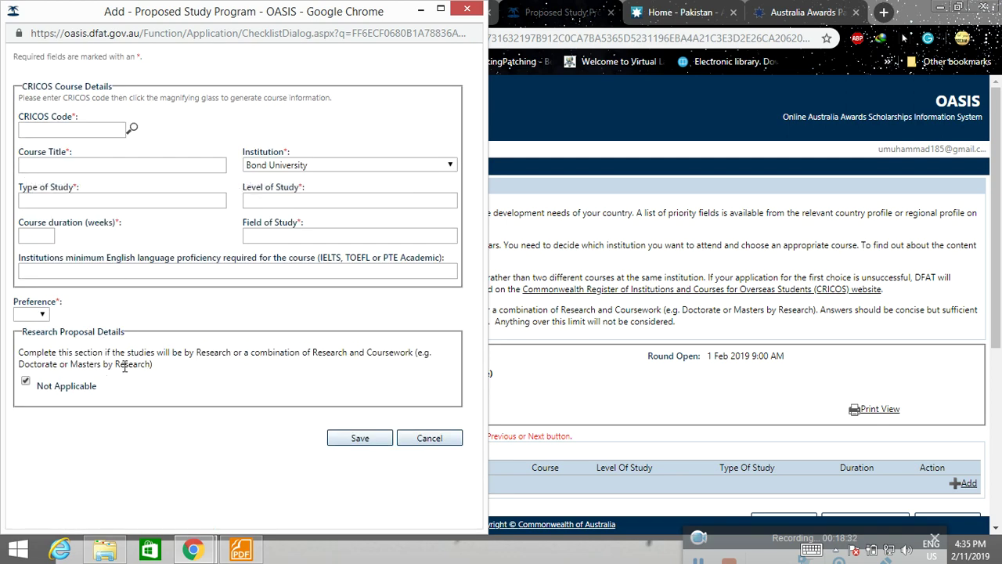
Try the CRICOS code lookup, dismiss the 7-character alert, and close the popup unsaved.
click(132, 129)
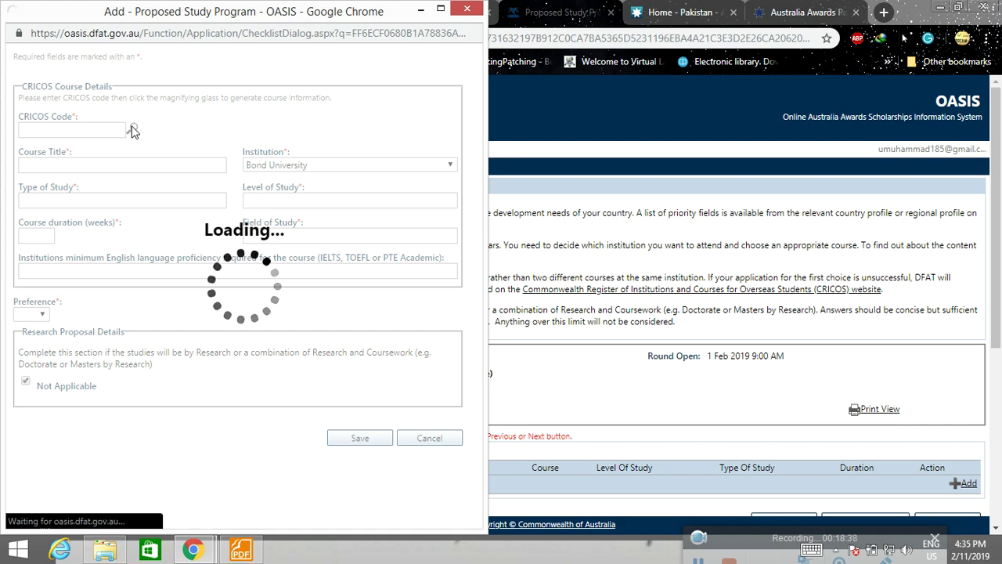
click(52, 131)
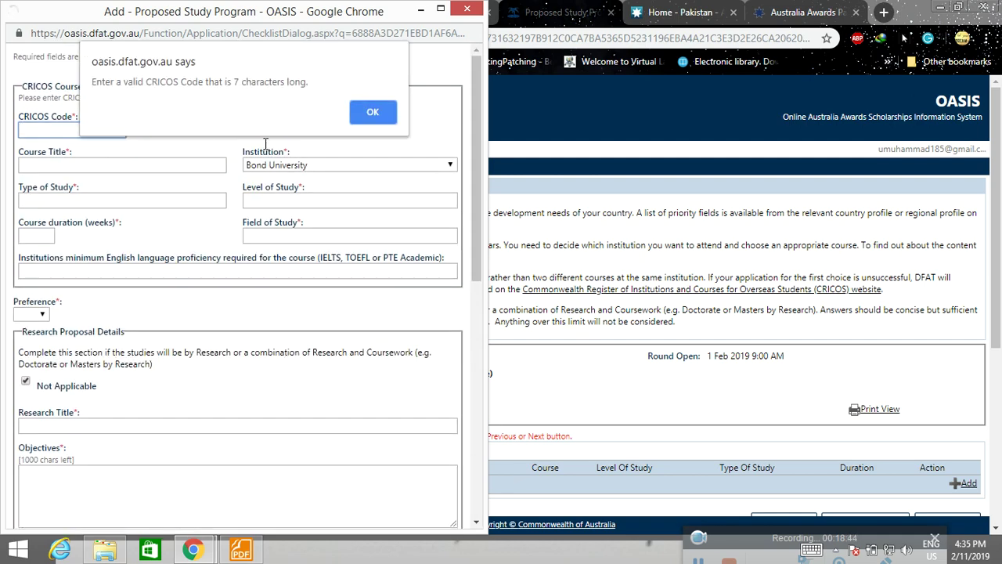
click(367, 114)
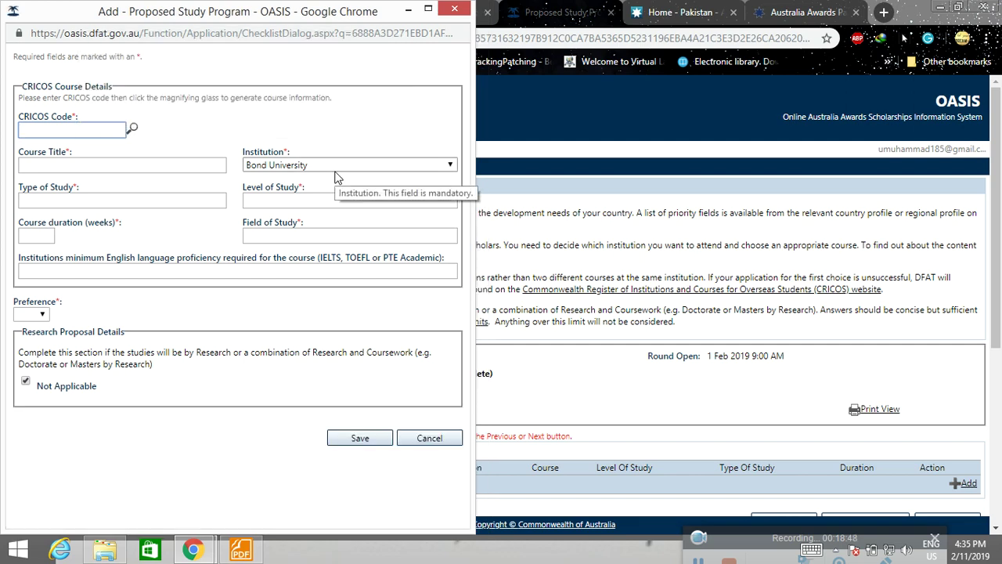
click(455, 9)
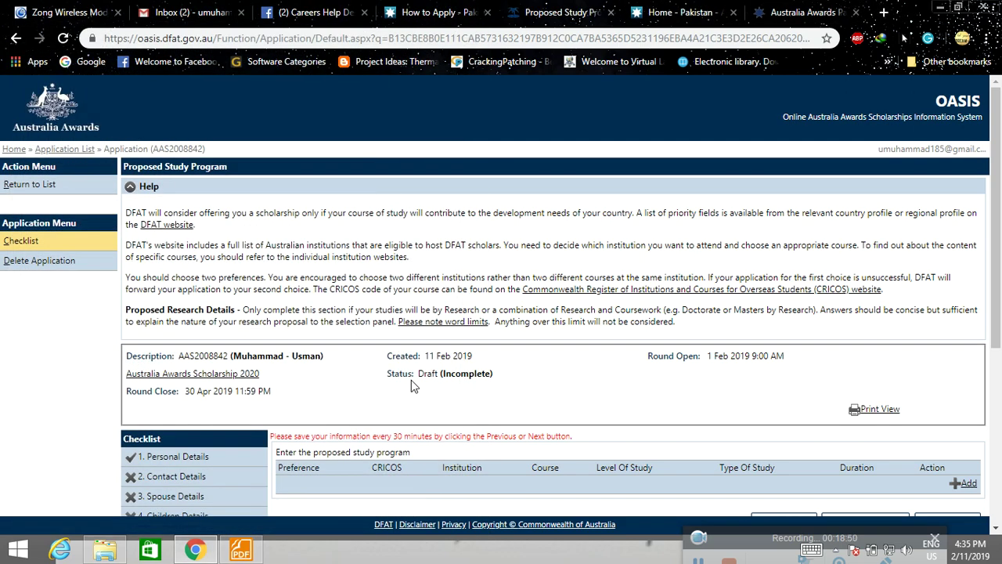
Open Qualifications, start a new academic qualification, then cancel it unsaved.
scroll(411, 380, down, 2)
scroll(411, 378, down, 2)
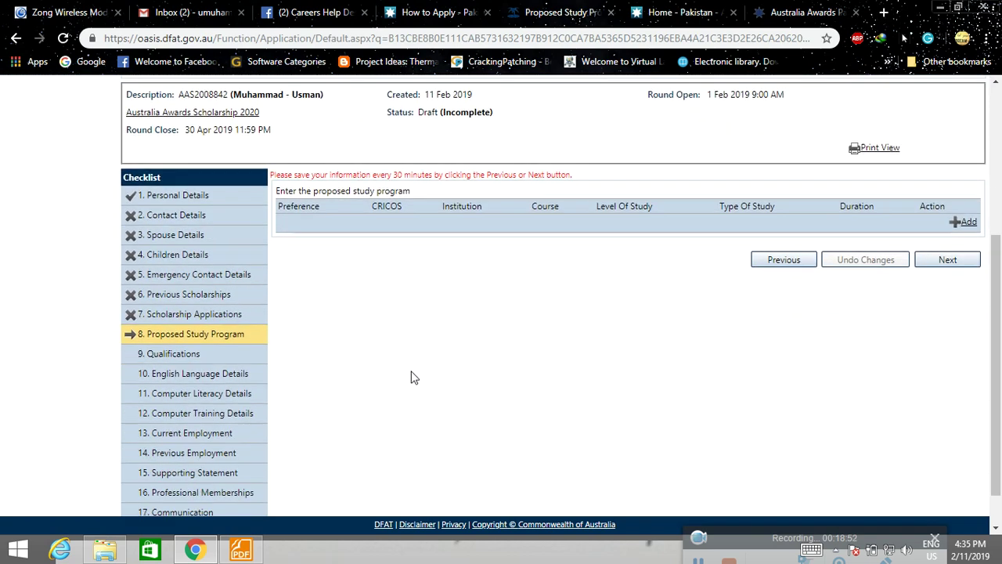
scroll(411, 377, up, 2)
scroll(336, 420, down, 2)
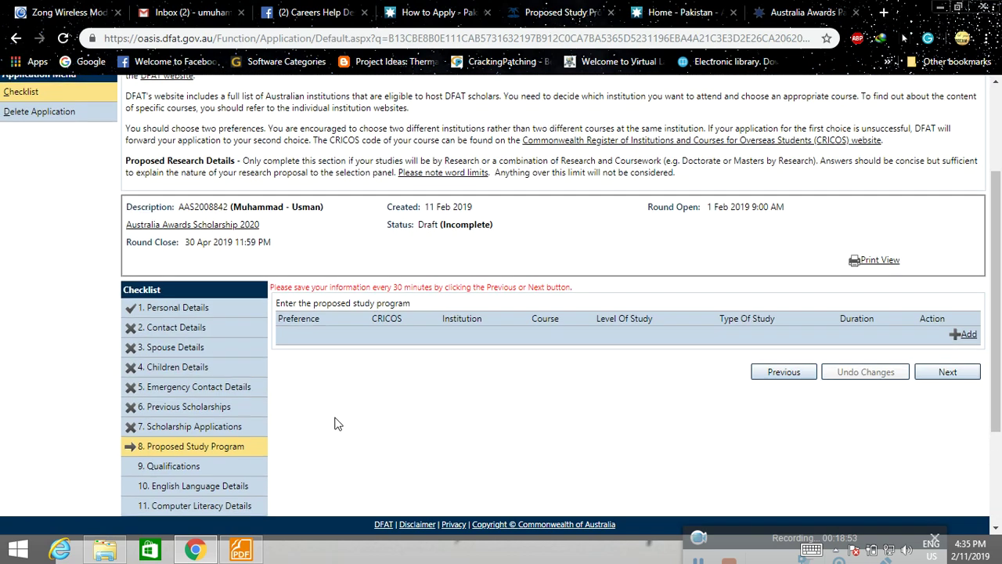
click(172, 321)
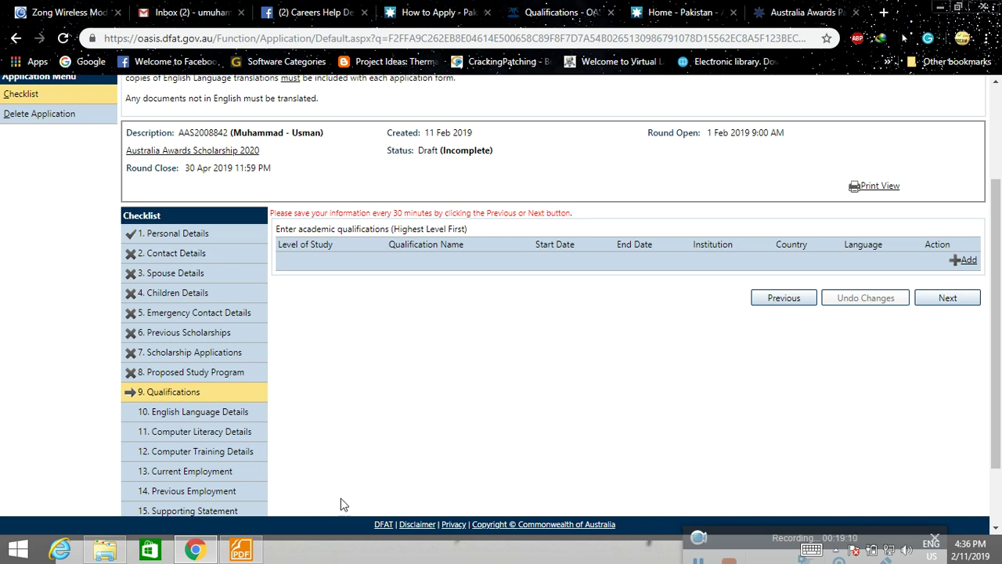
click(963, 260)
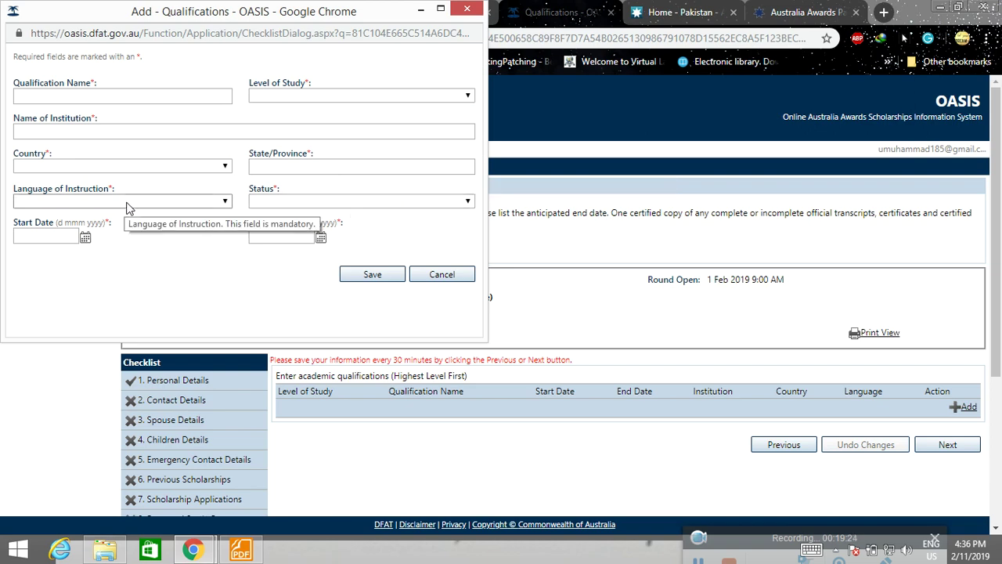
click(439, 275)
Move on to the English Language Details section.
scroll(441, 369, down, 2)
scroll(446, 365, down, 2)
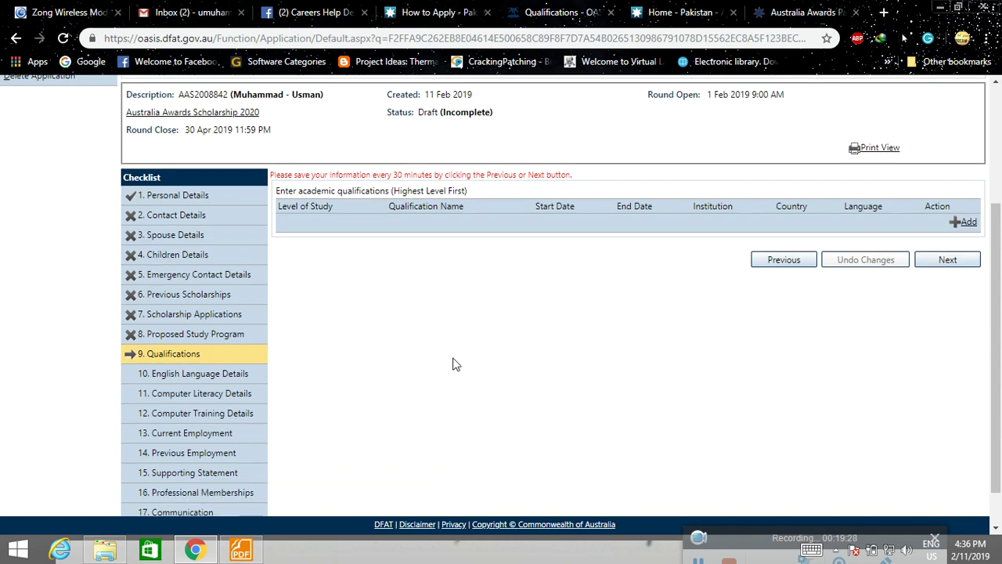
click(197, 333)
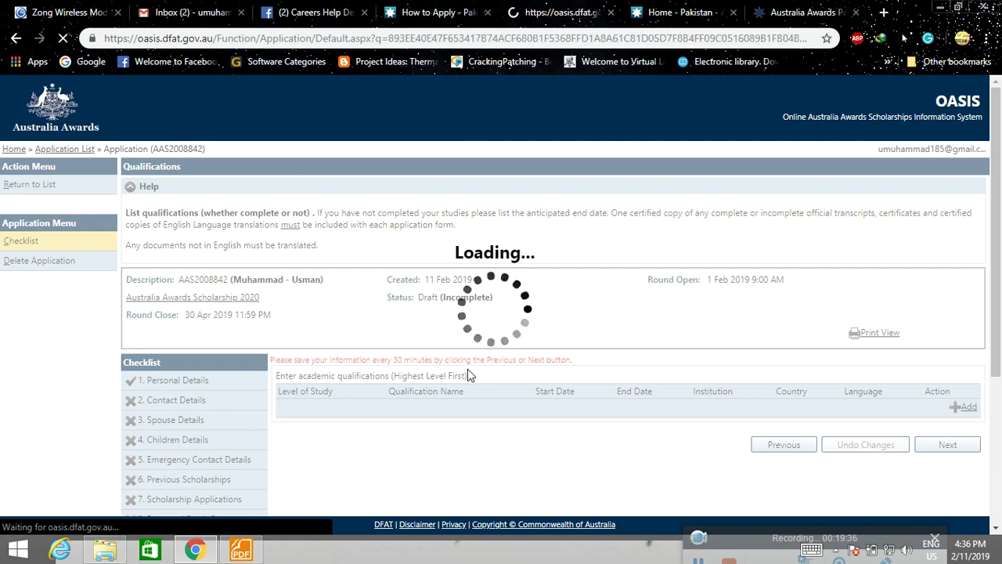
Answer English isn't first language: No, English in highest study: Yes, English tests taken: None.
scroll(468, 375, down, 2)
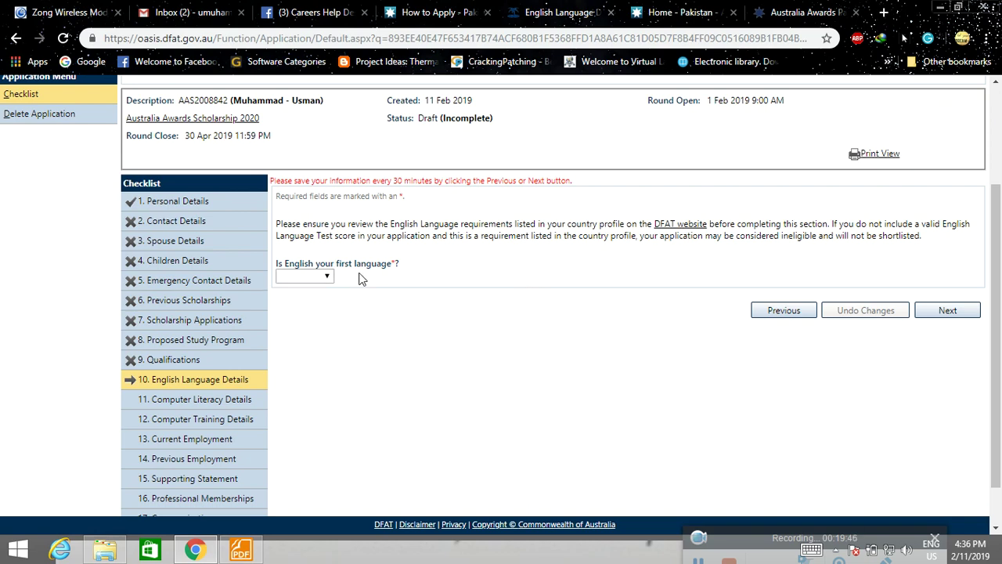
click(328, 277)
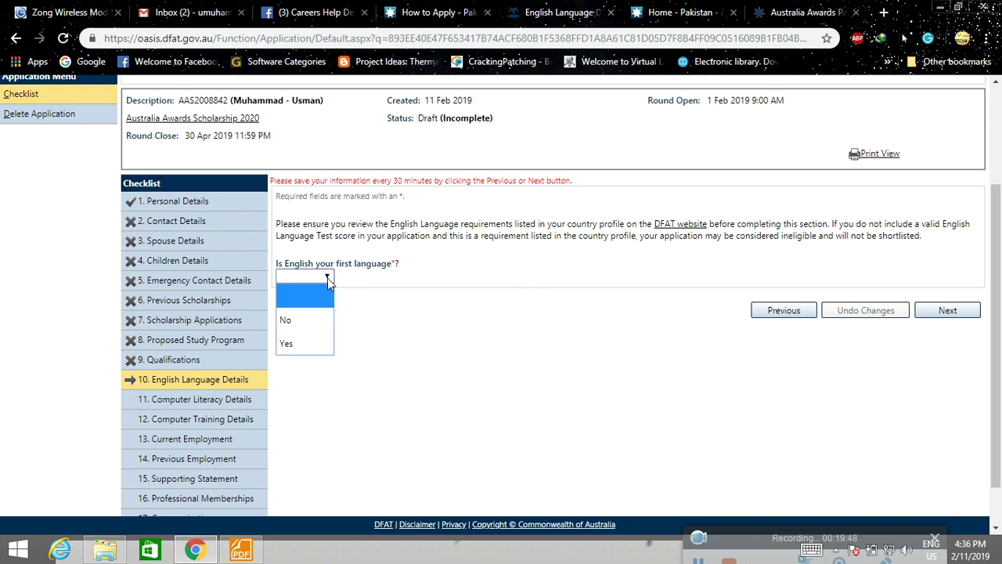
click(294, 319)
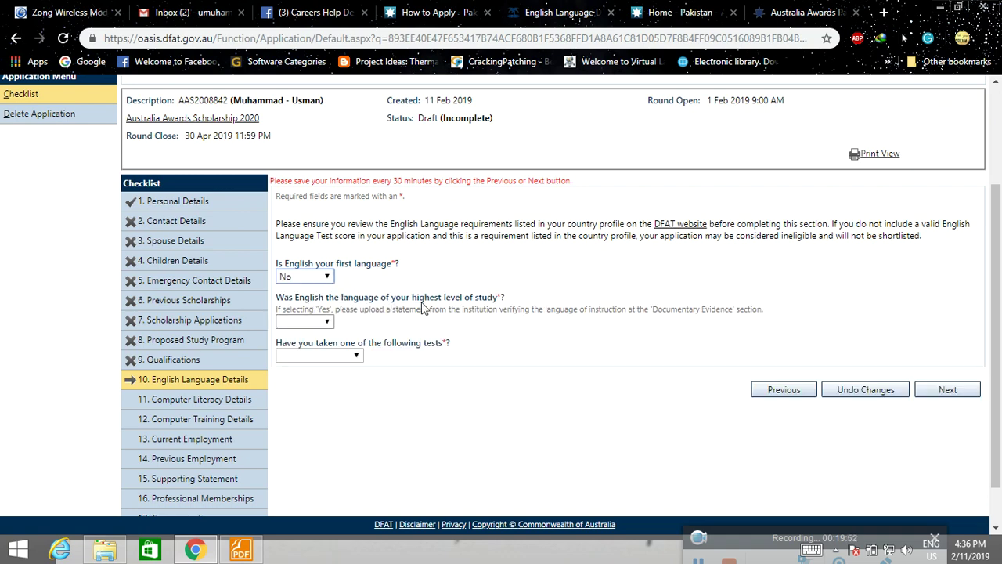
click(320, 323)
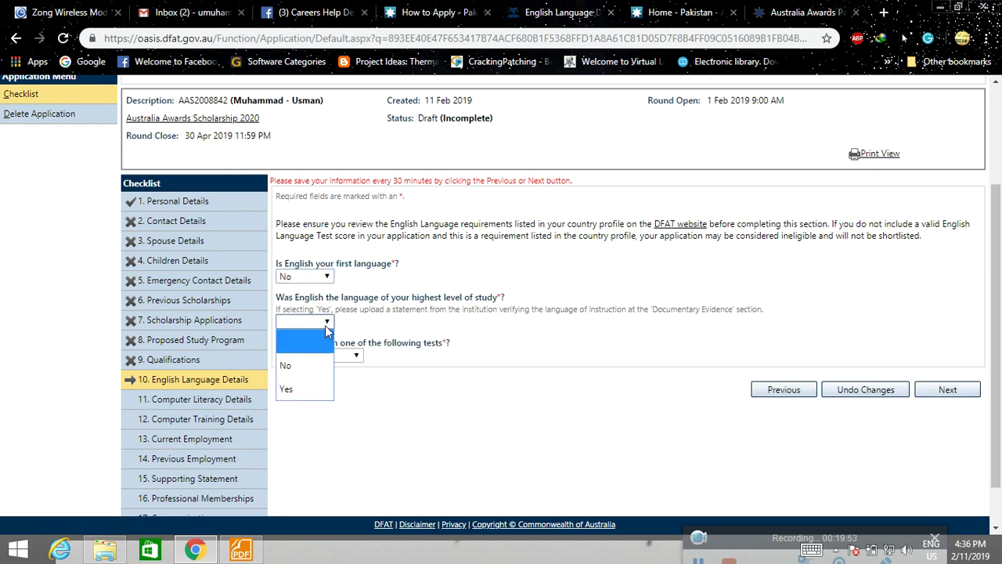
click(297, 390)
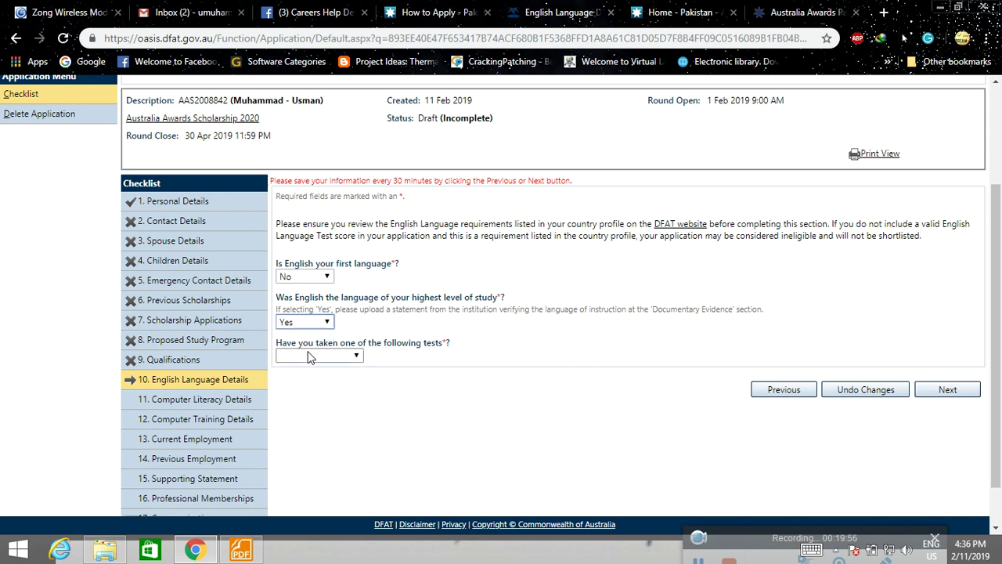
click(359, 355)
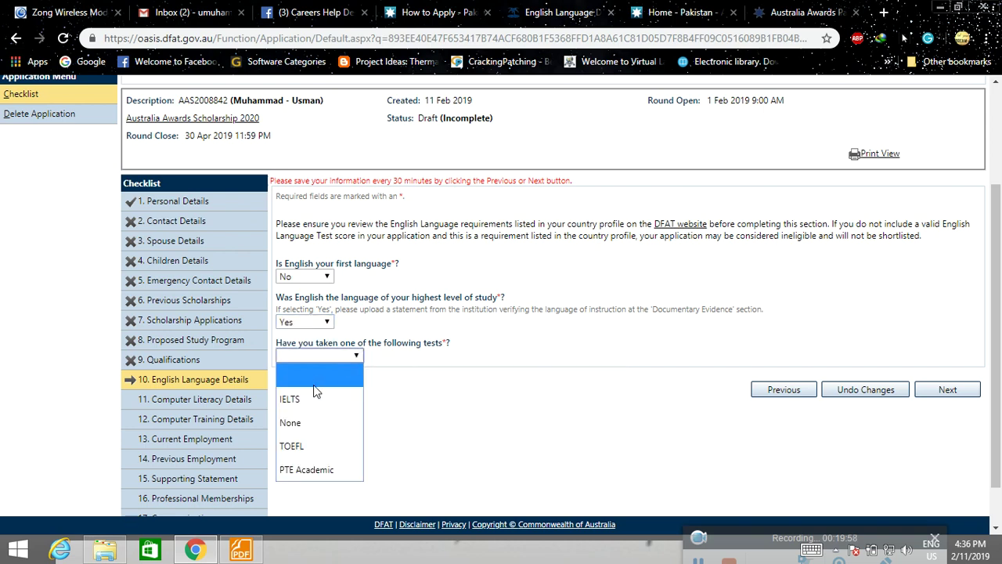
click(321, 424)
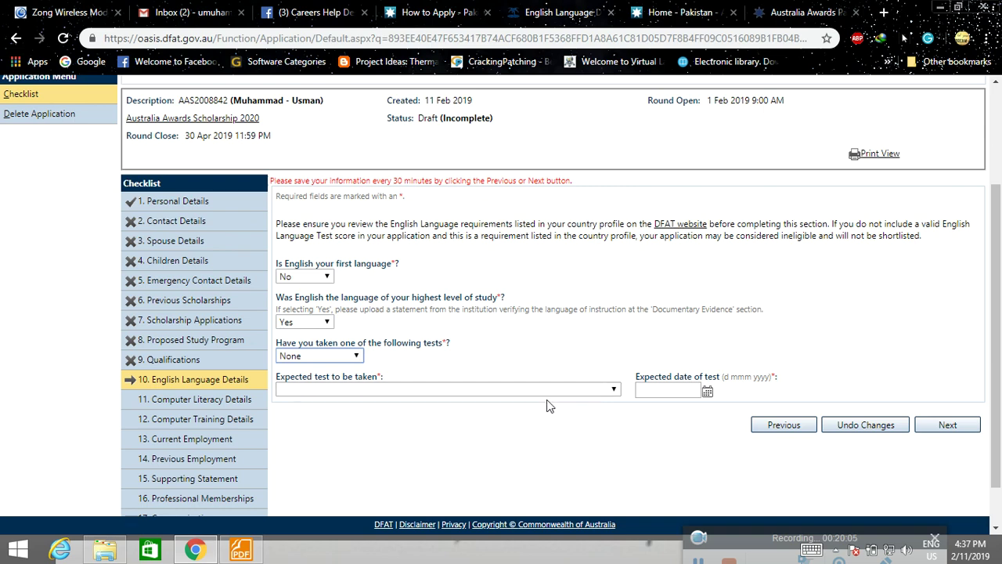
Leave the expected English test unchosen and go to Computer Literacy Details.
click(585, 389)
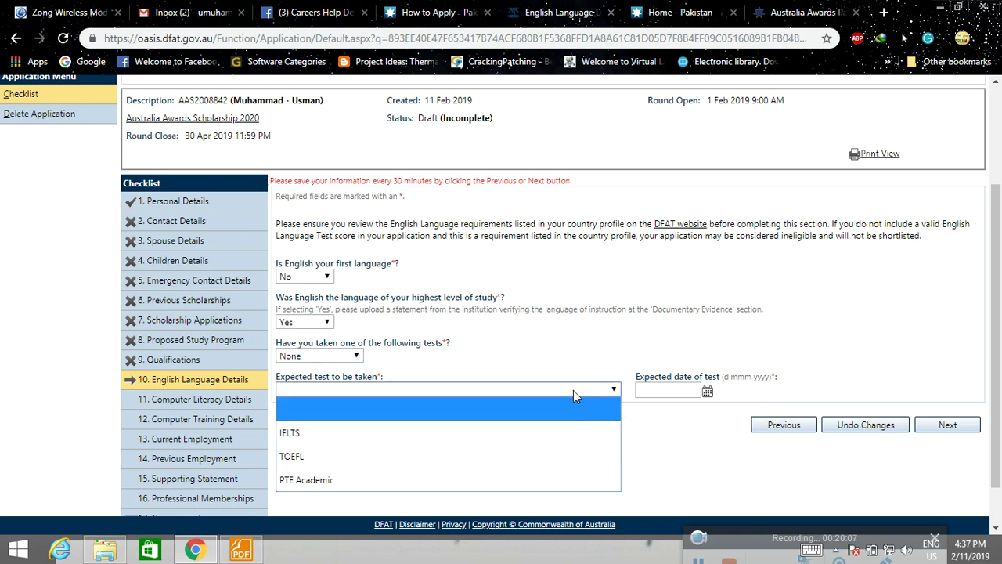
key(shift+Tab)
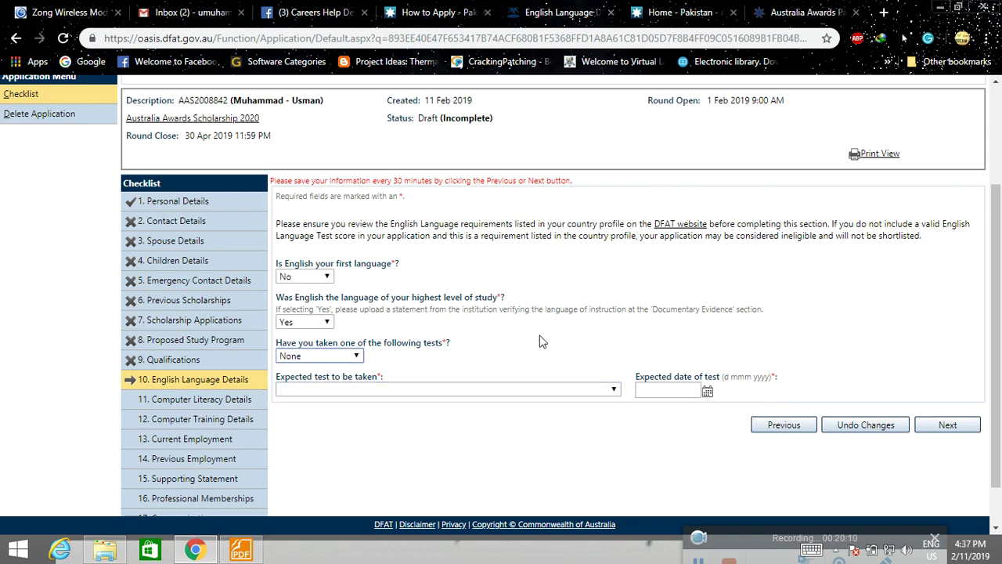
scroll(540, 342, down, 1)
click(194, 352)
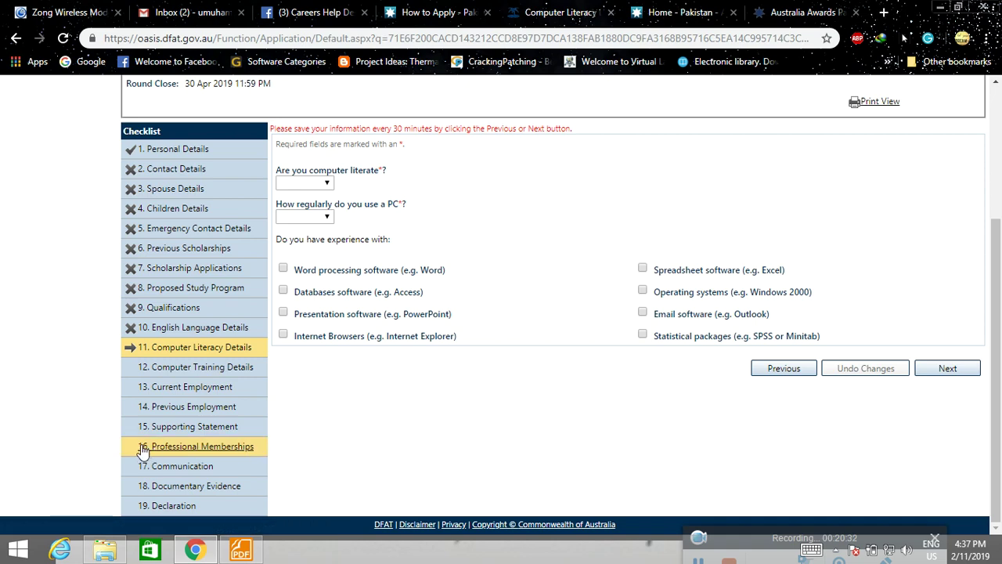
Open the Supporting Statement section and read through its questions.
click(178, 428)
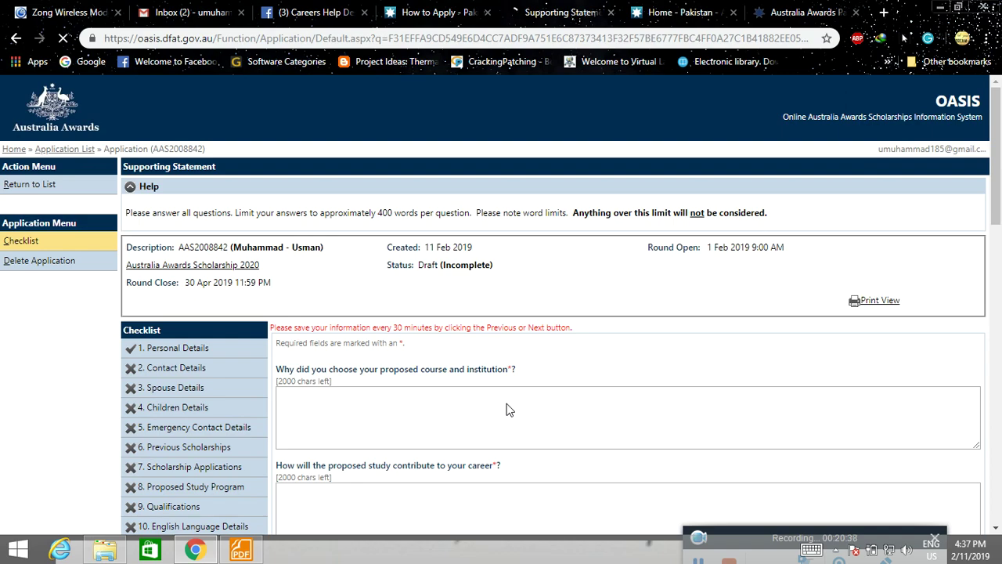
scroll(485, 392, down, 4)
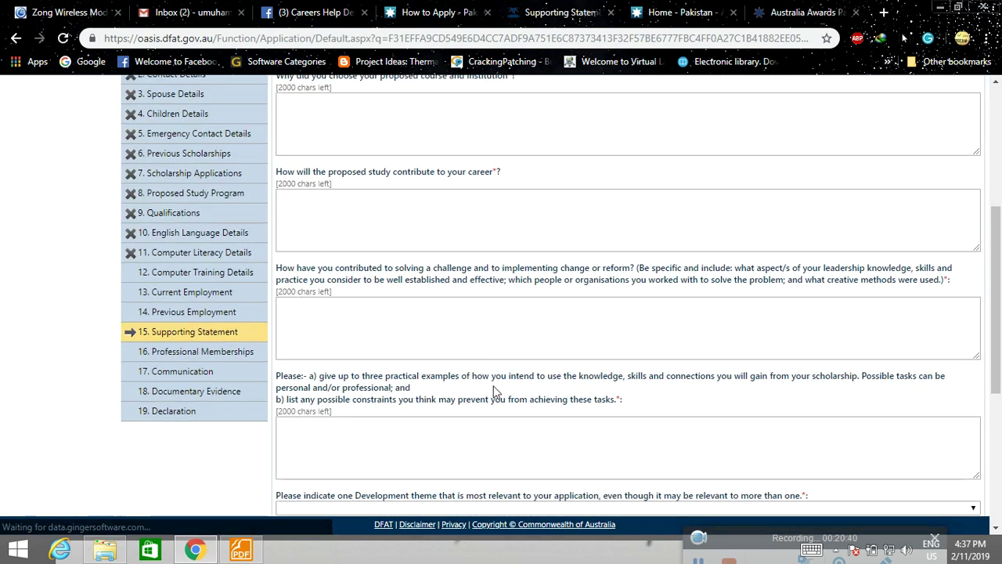
scroll(493, 392, down, 3)
scroll(496, 392, up, 7)
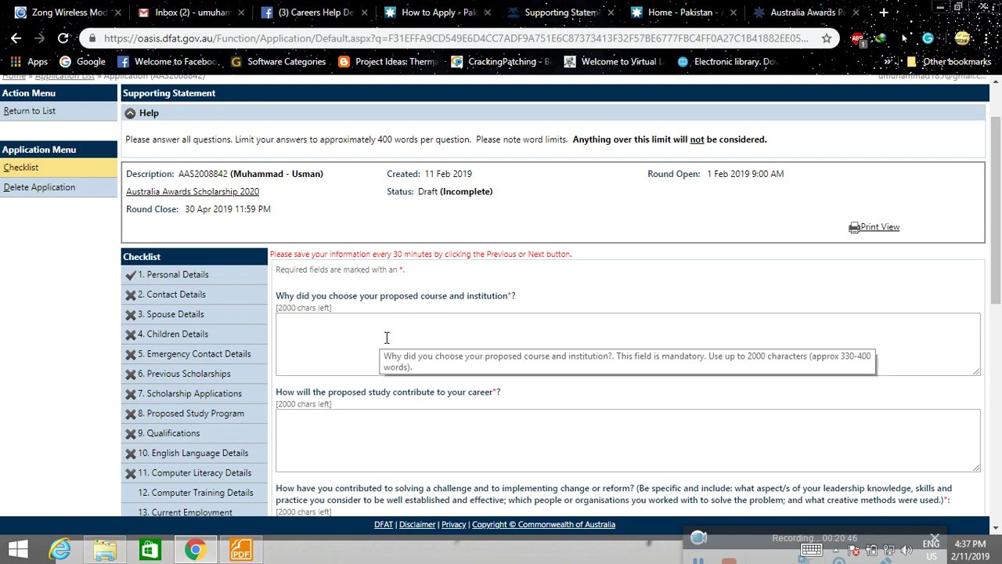
scroll(383, 342, down, 1)
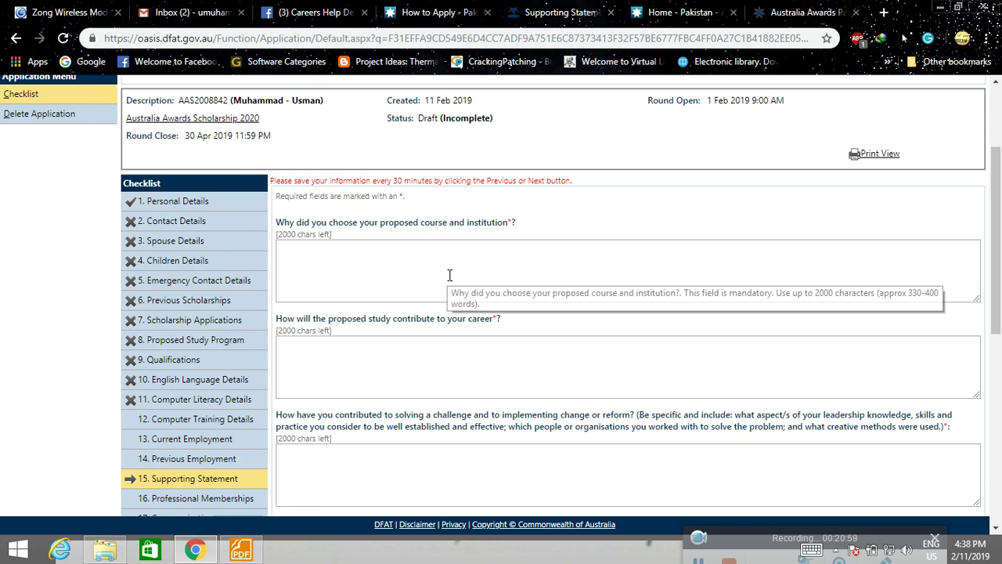
scroll(447, 275, down, 2)
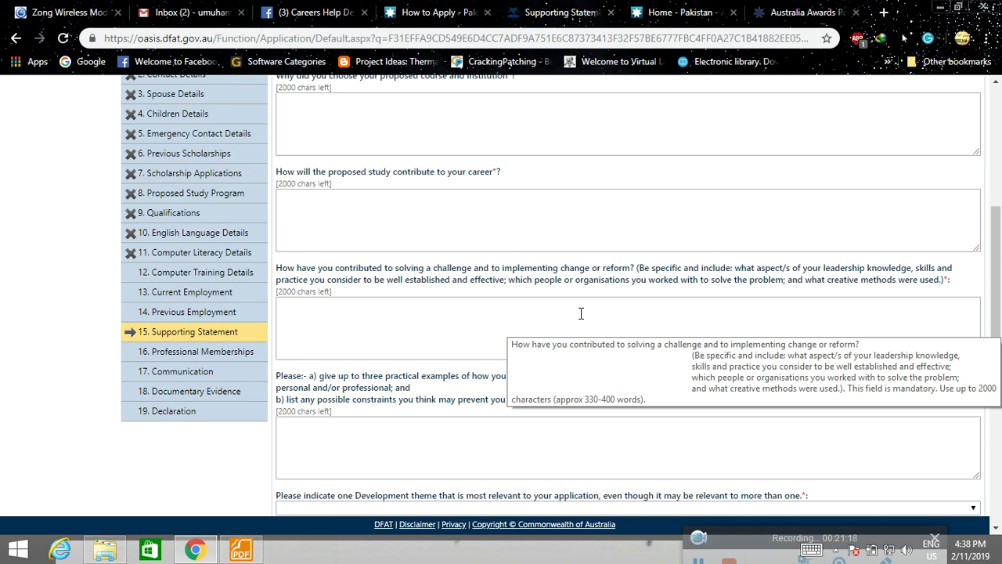
scroll(581, 313, down, 2)
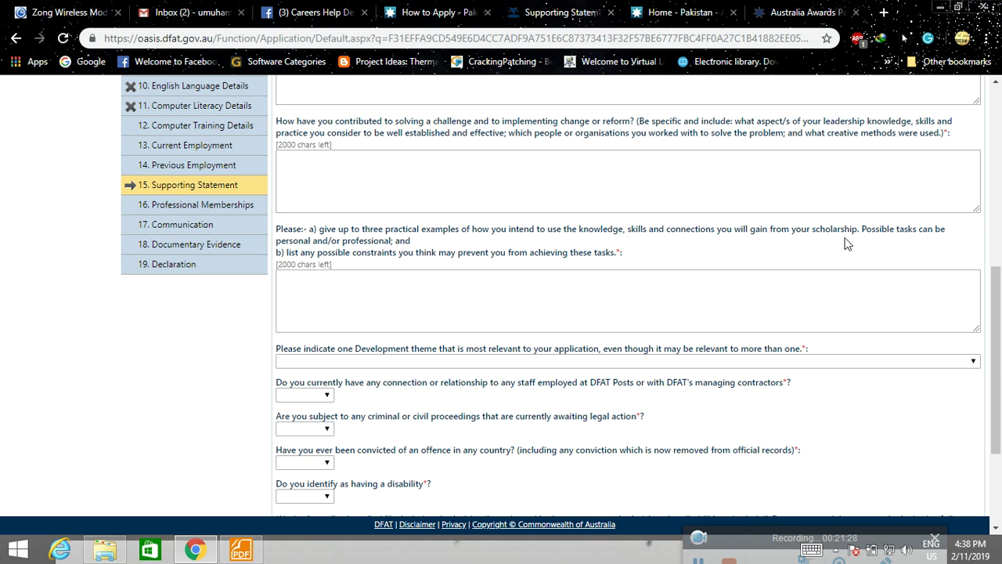
scroll(455, 232, down, 1)
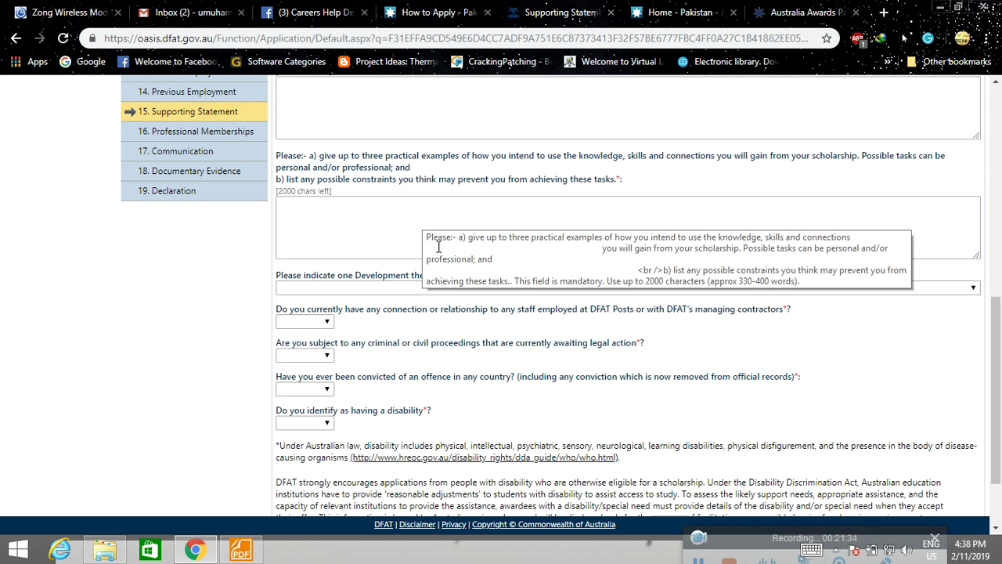
scroll(418, 329, down, 1)
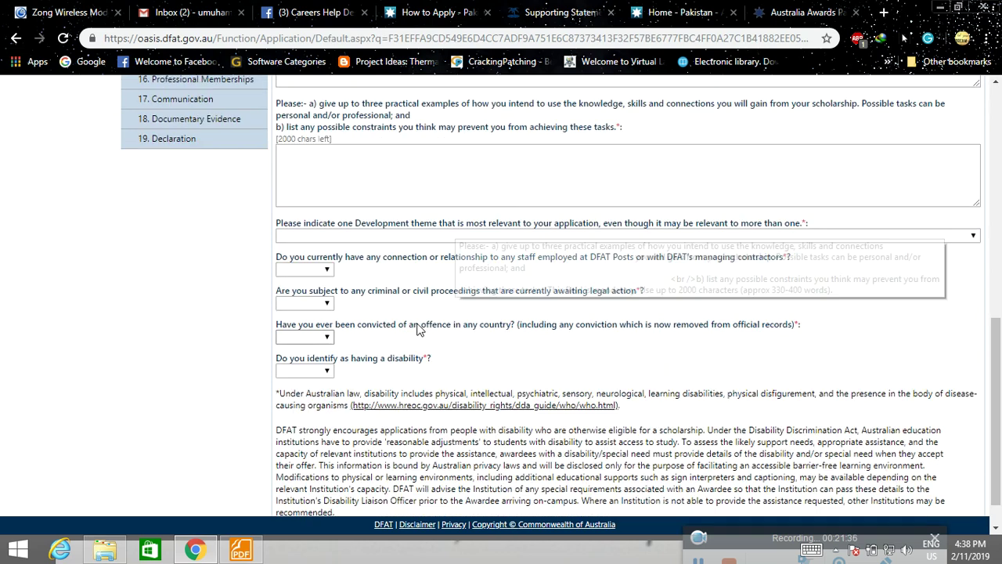
scroll(417, 329, down, 1)
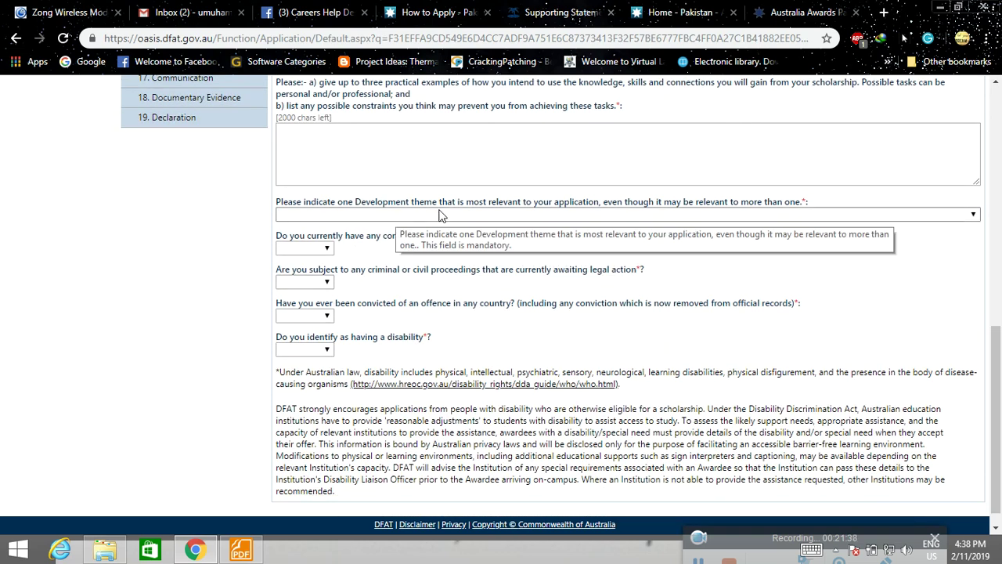
View the Development theme options and dismiss the list without choosing one.
click(654, 215)
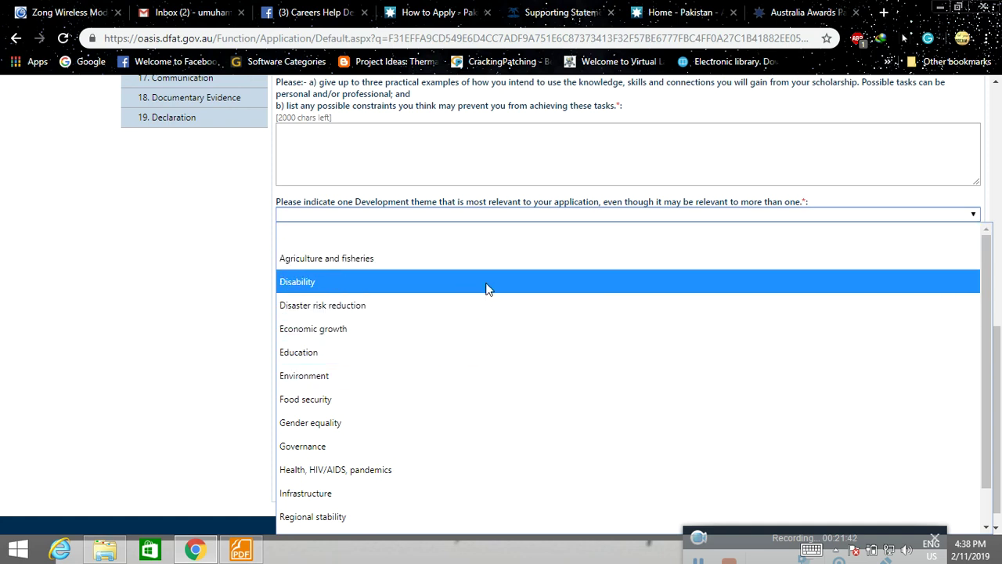
scroll(484, 313, down, 1)
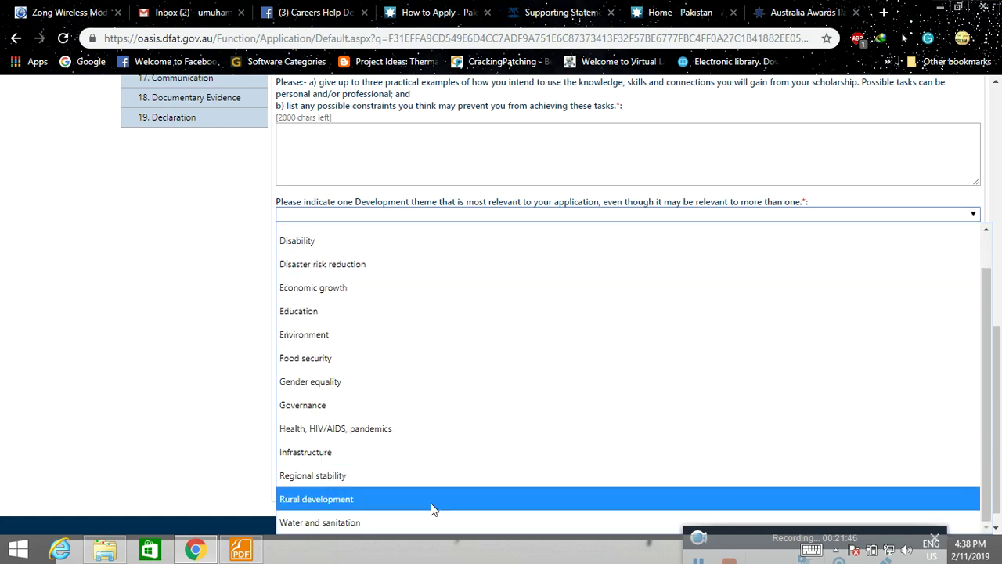
click(149, 366)
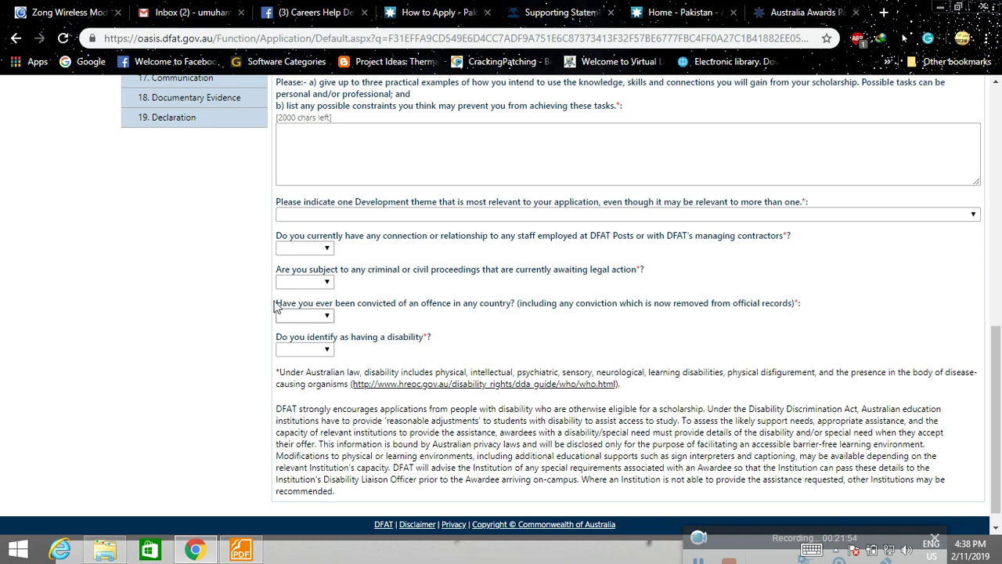
scroll(1, 417, up, 2)
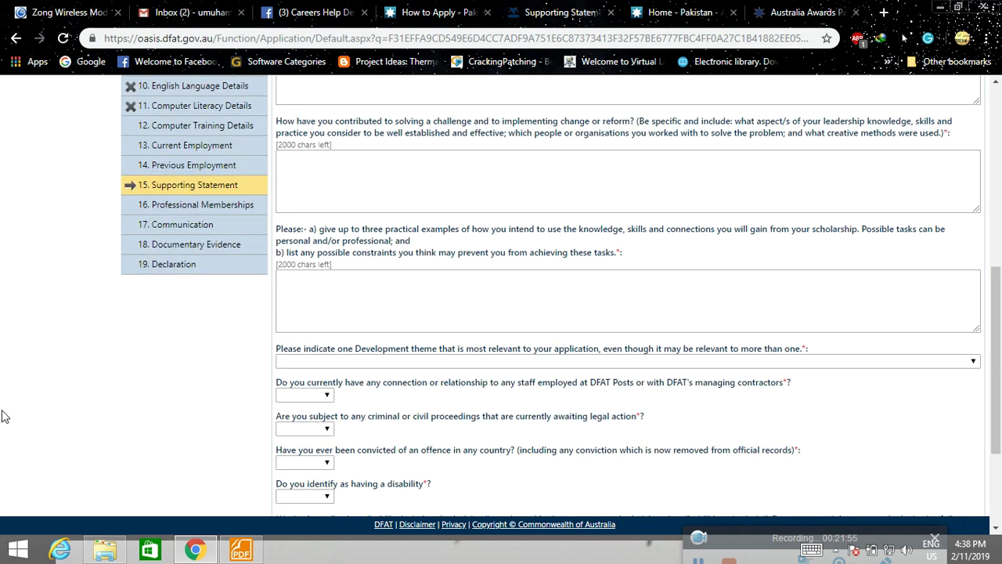
Pass through Professional Memberships and continue to the Communication section.
click(179, 205)
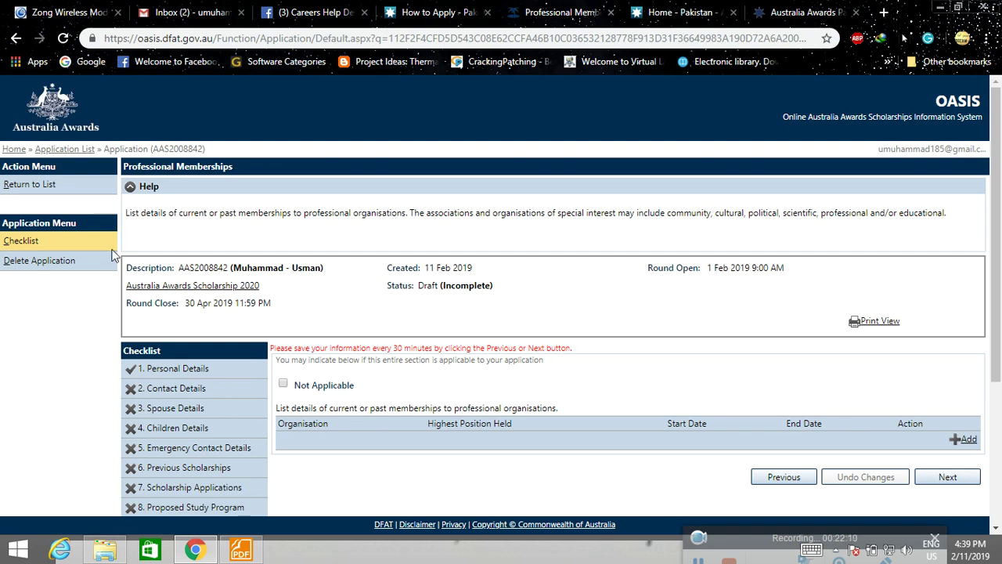
scroll(36, 377, down, 2)
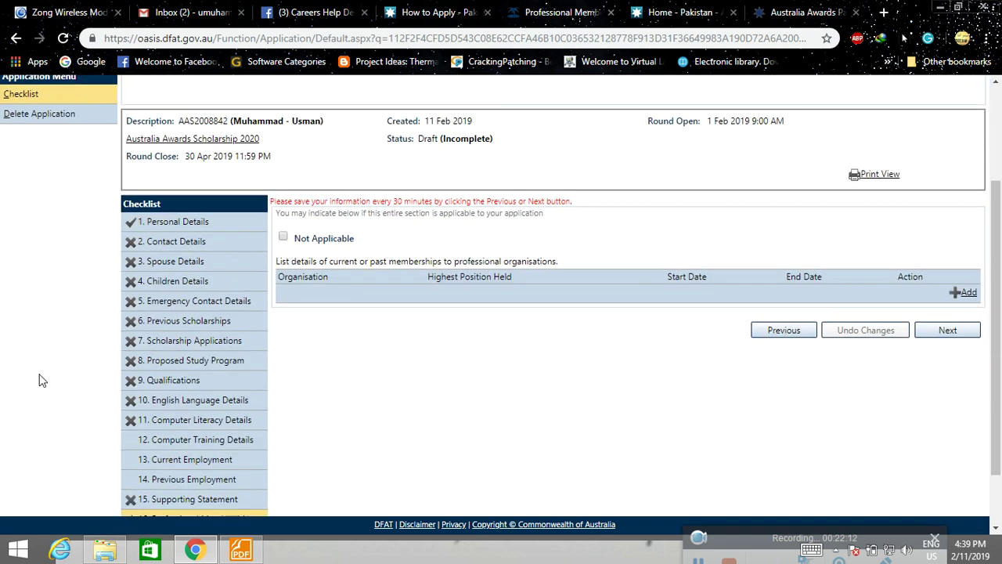
scroll(44, 379, down, 1)
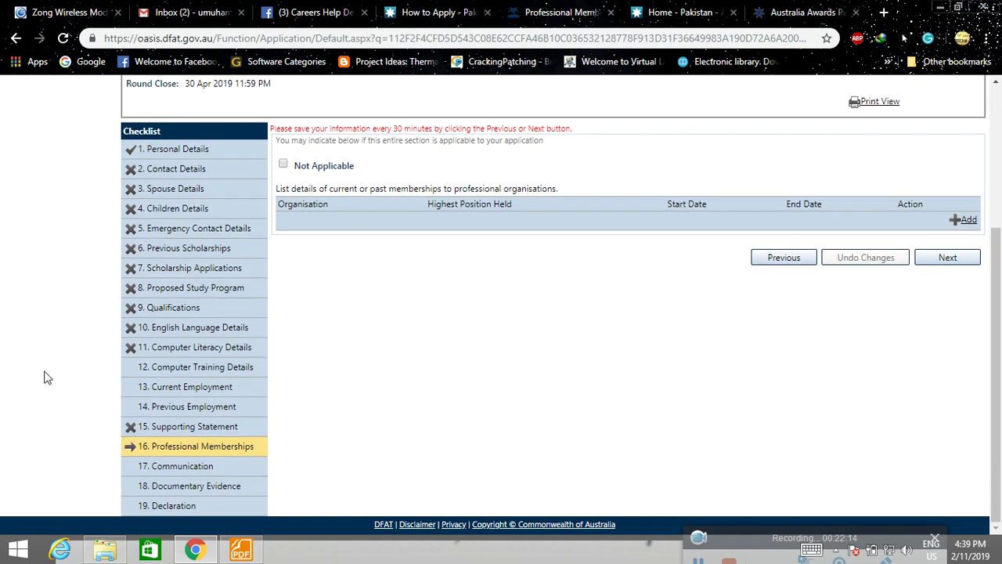
click(153, 466)
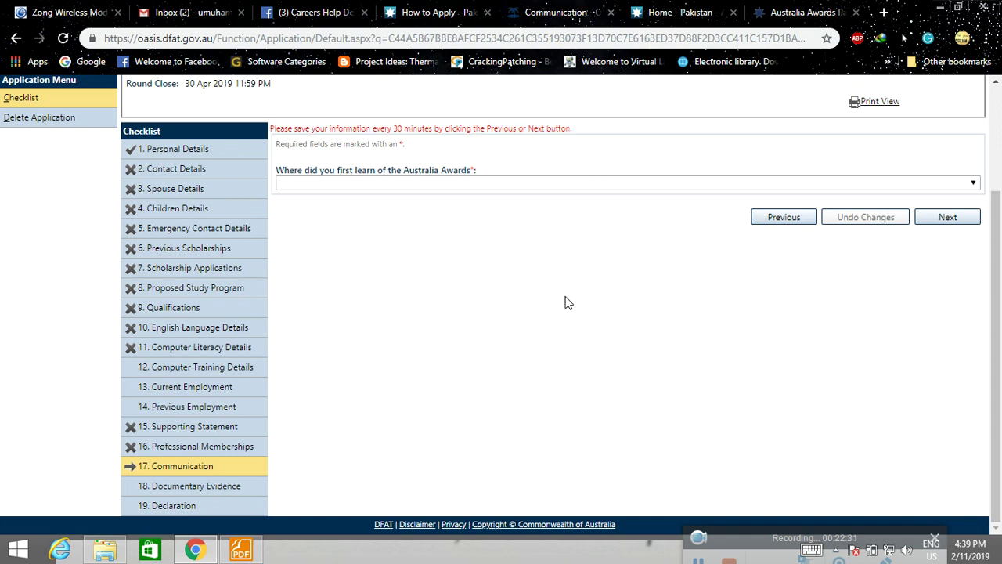
Open Documentary Evidence and bring up a blank Upload Document form.
click(172, 507)
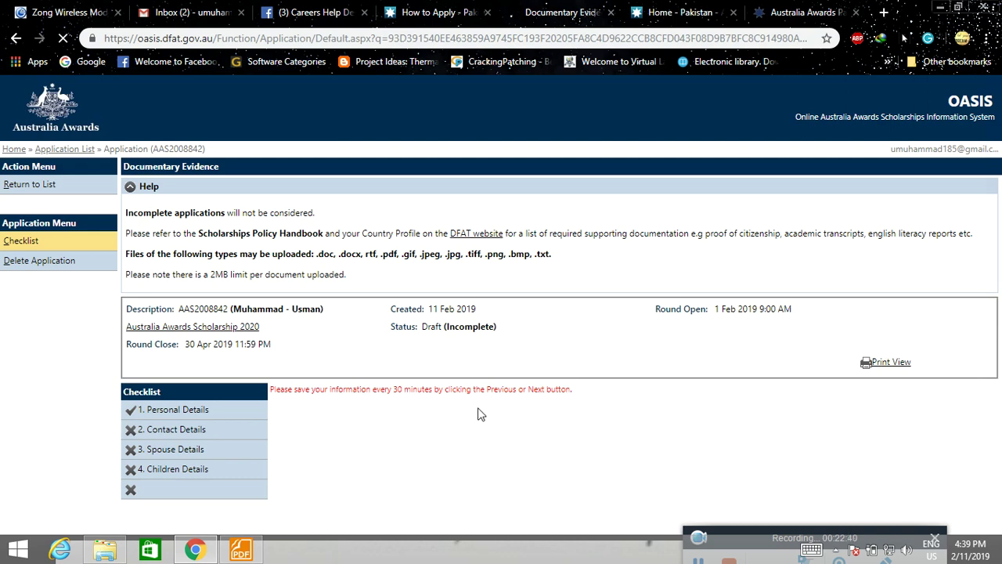
scroll(481, 414, down, 3)
scroll(481, 413, down, 1)
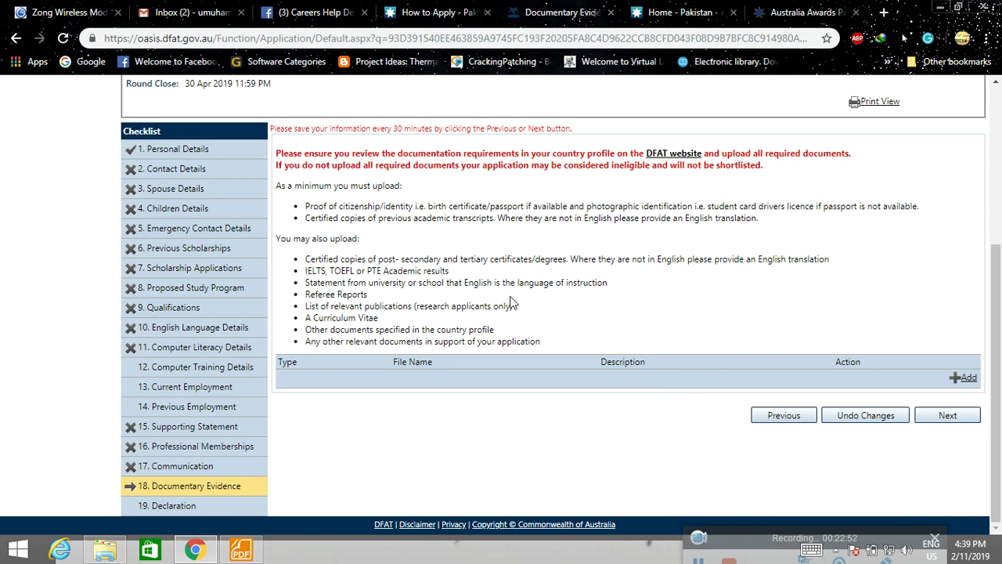
click(968, 379)
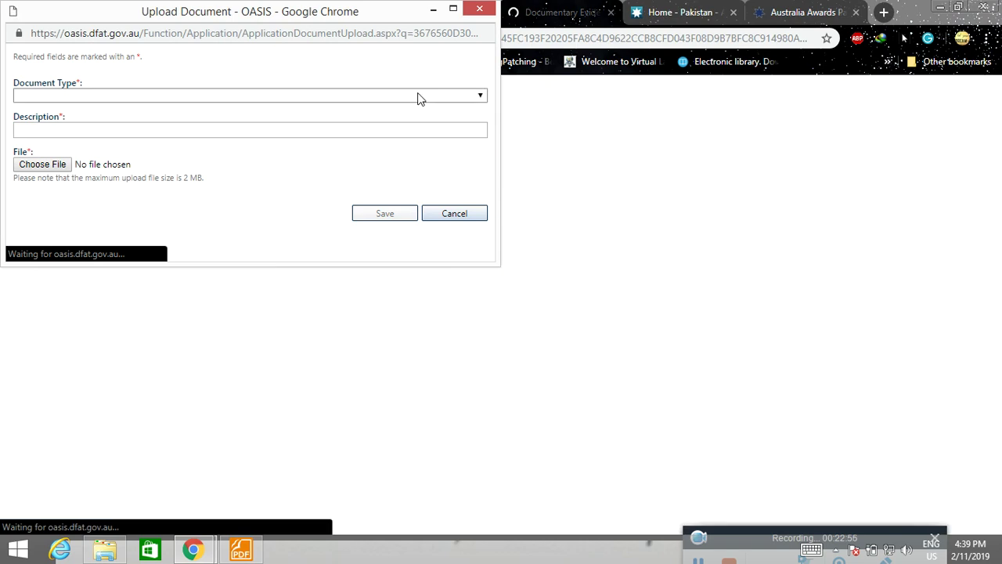
Choose Academic Transcript as the document type, then cancel the upload unsaved.
click(479, 97)
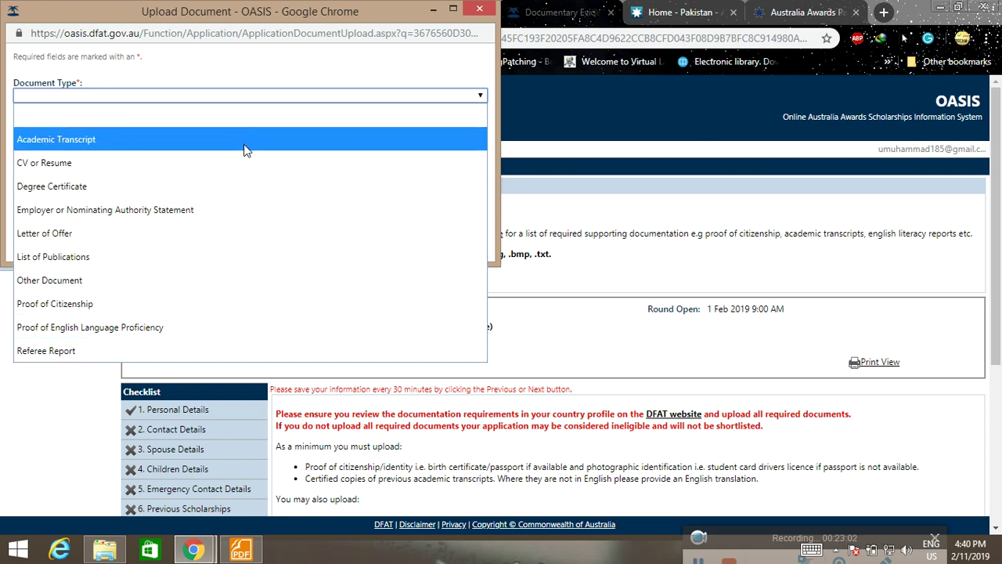
click(246, 141)
click(407, 130)
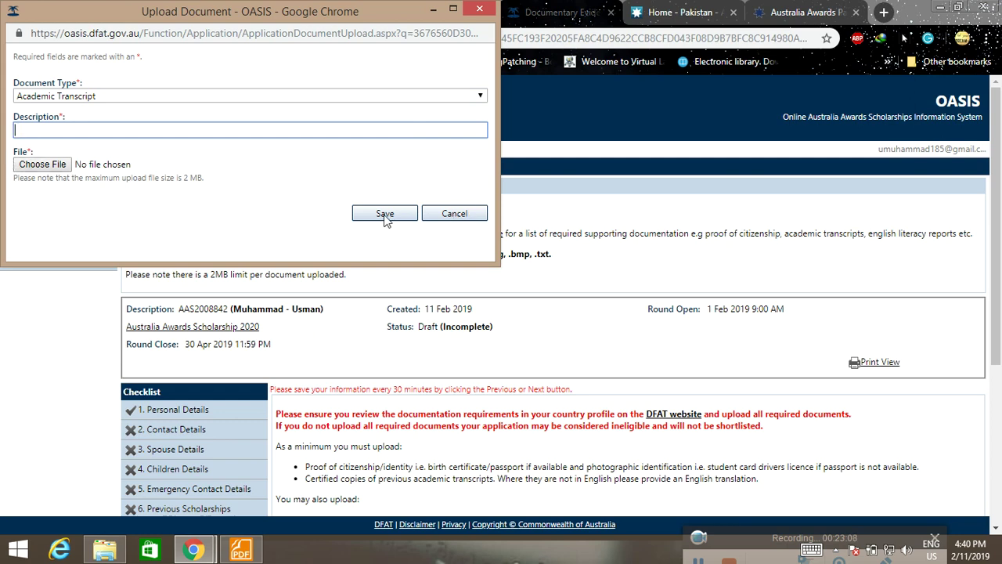
click(451, 214)
scroll(882, 438, down, 3)
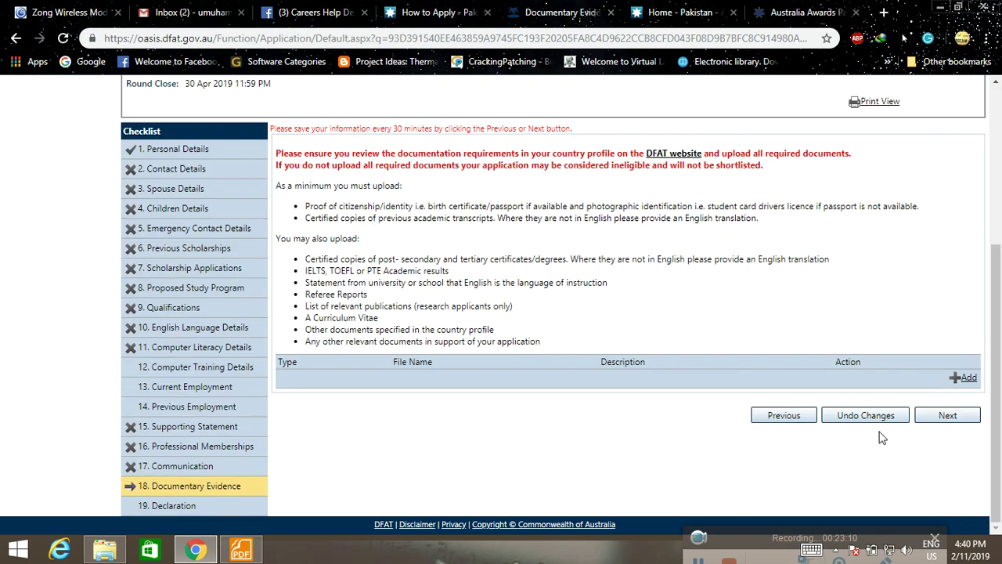
Open the Declaration section and read through its full text.
click(177, 507)
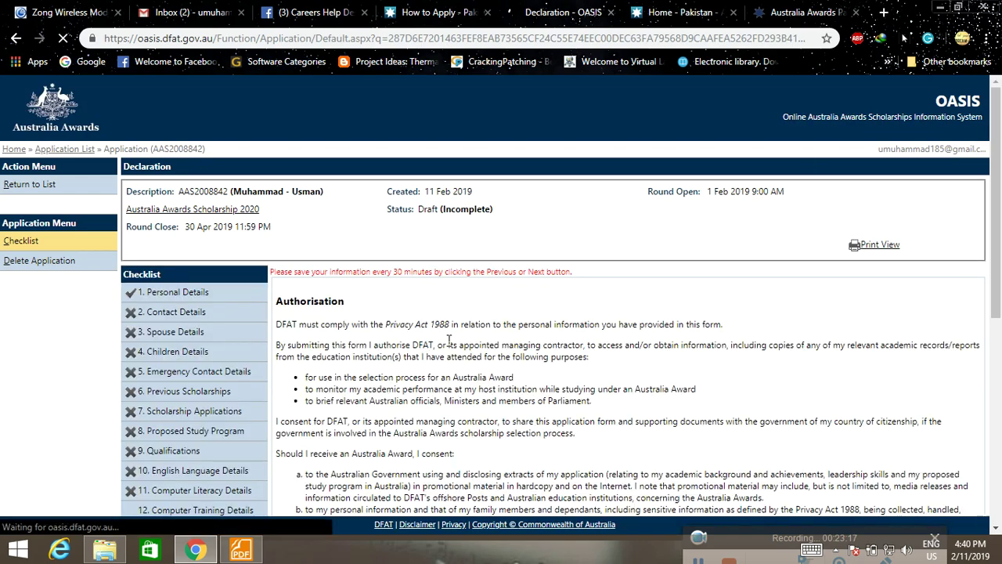
scroll(439, 346, down, 5)
scroll(450, 346, down, 2)
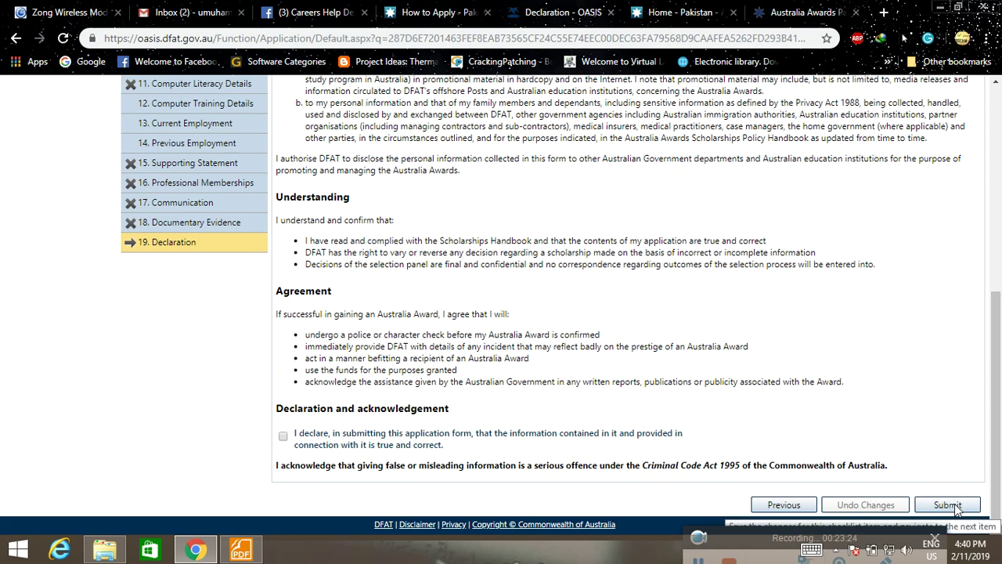
scroll(783, 395, up, 2)
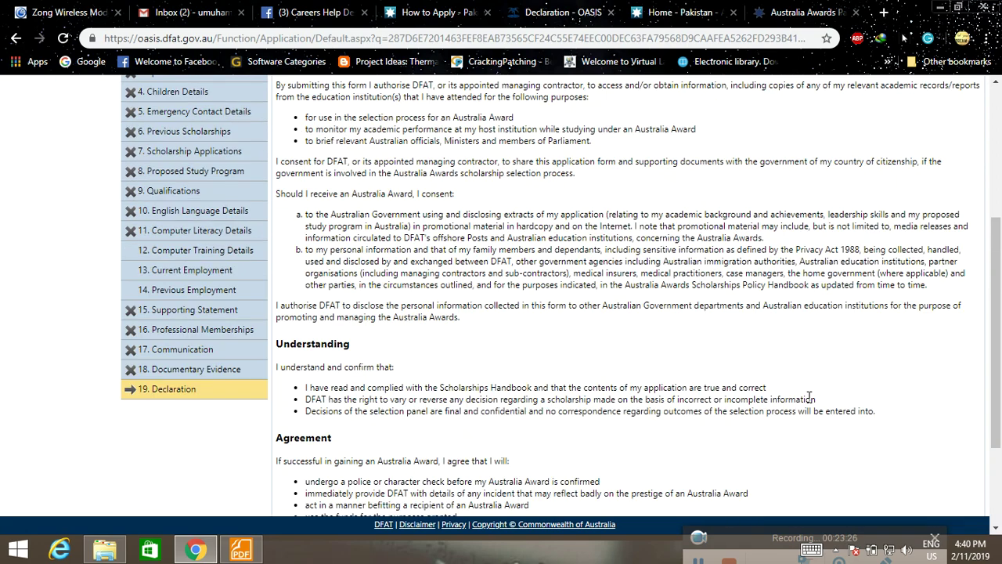
scroll(639, 403, up, 2)
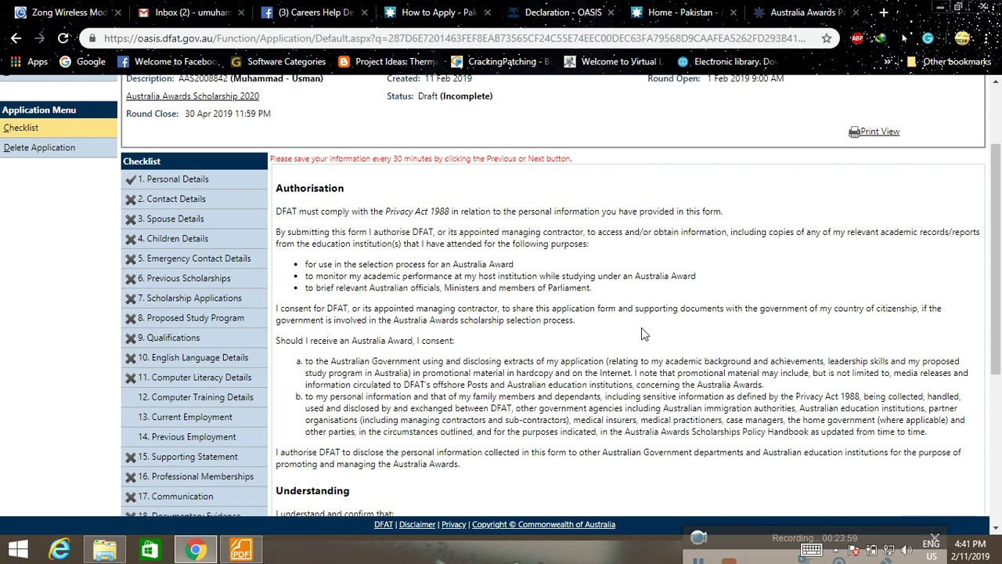
scroll(625, 340, down, 4)
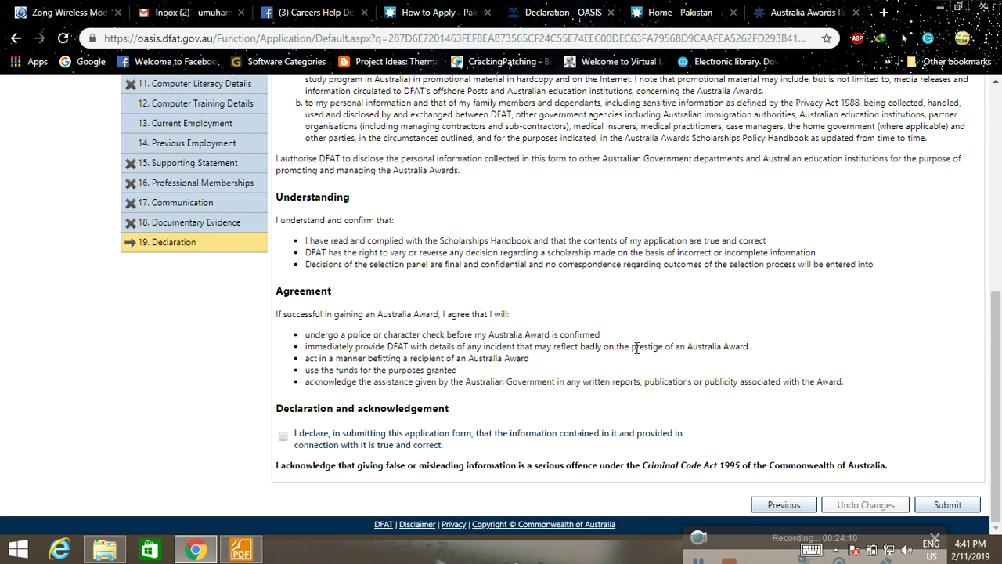
scroll(217, 439, up, 5)
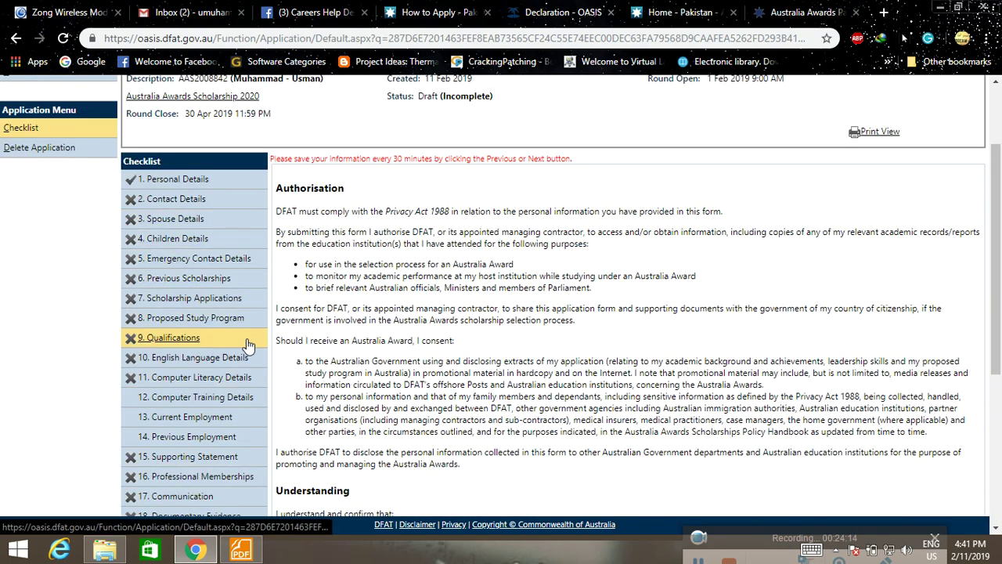
scroll(428, 352, down, 3)
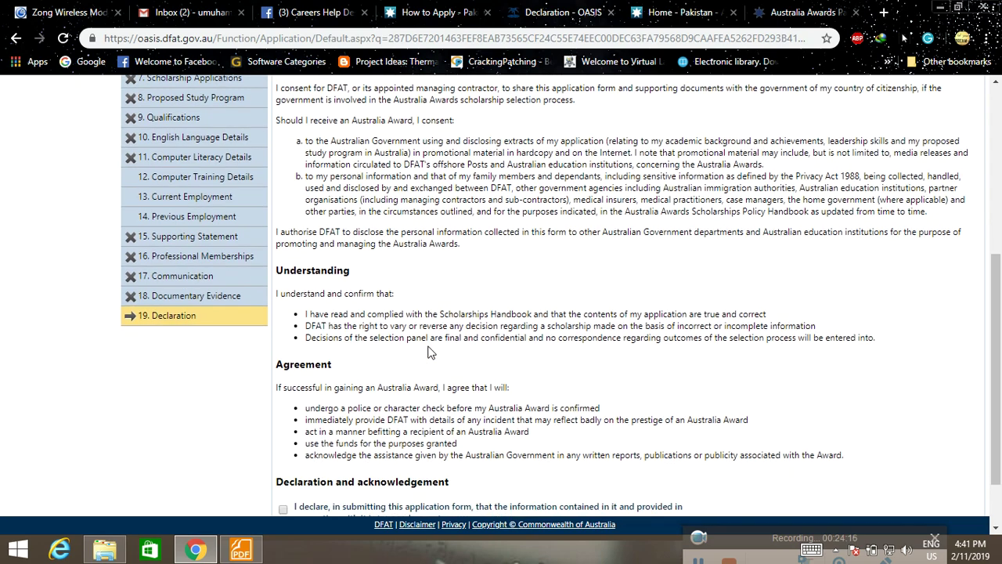
scroll(429, 351, down, 1)
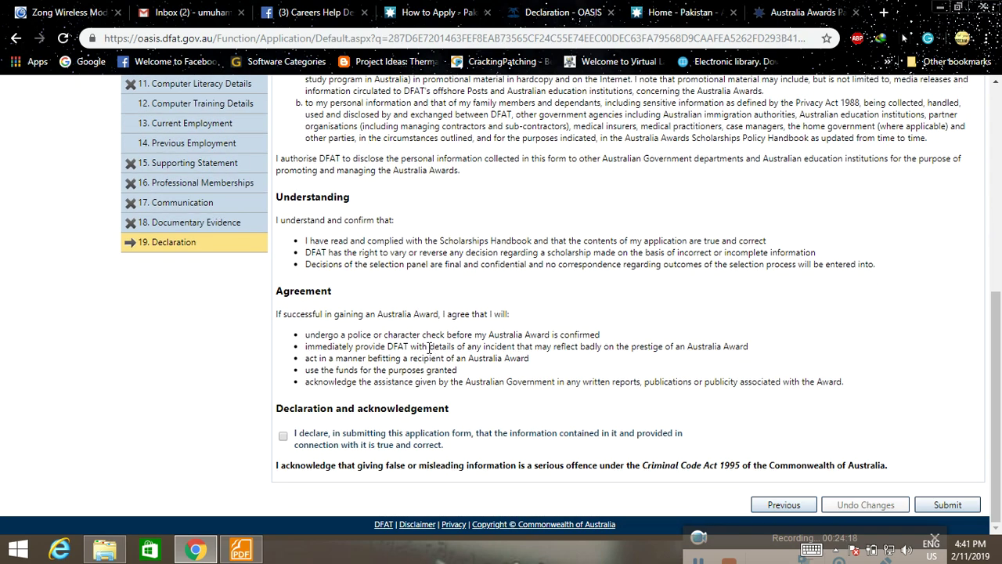
scroll(428, 350, up, 3)
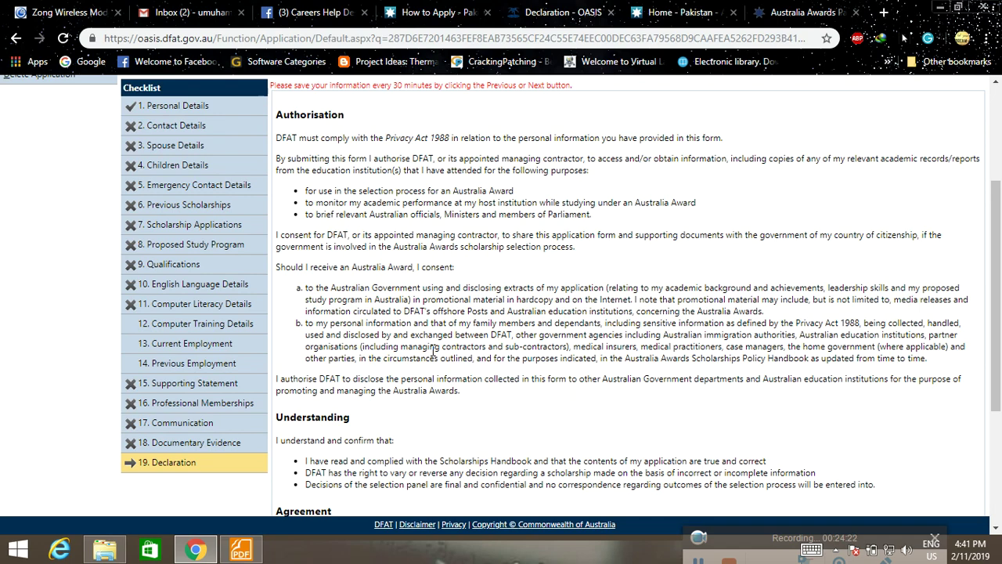
scroll(426, 438, down, 4)
Switch to the OASIS user guide, glance at the How to Apply page, then return.
key(alt+Tab)
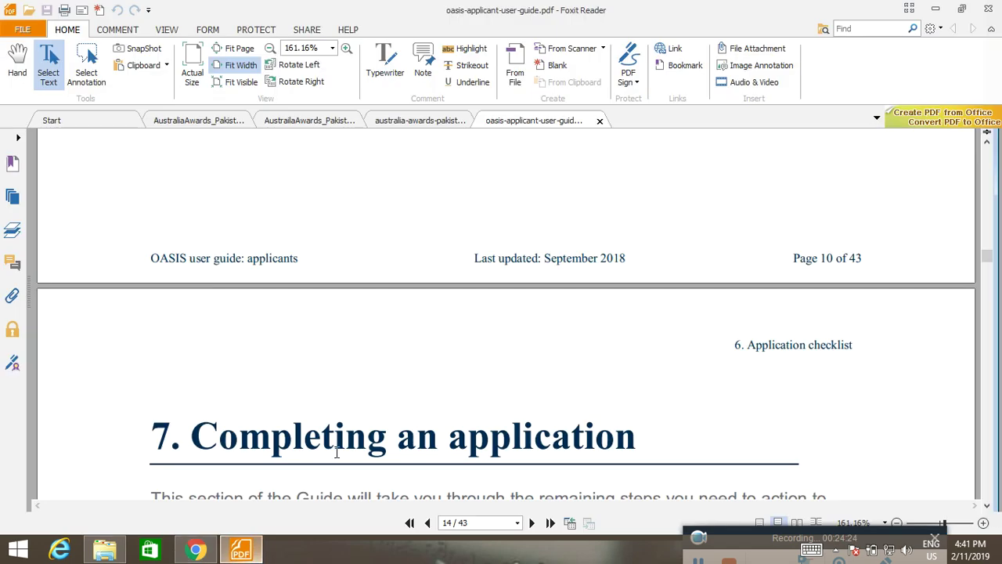
scroll(454, 384, down, 4)
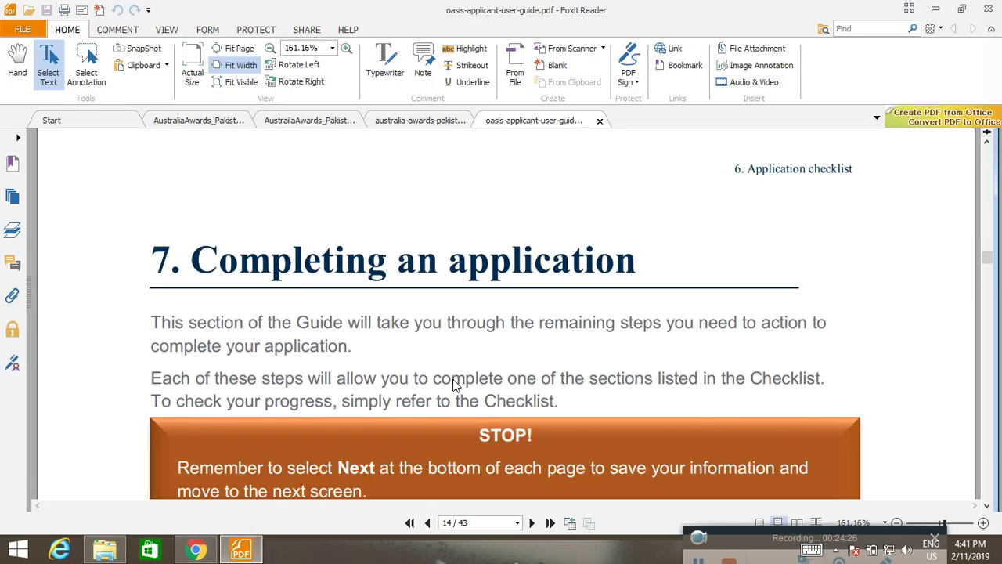
scroll(455, 384, down, 1)
click(196, 550)
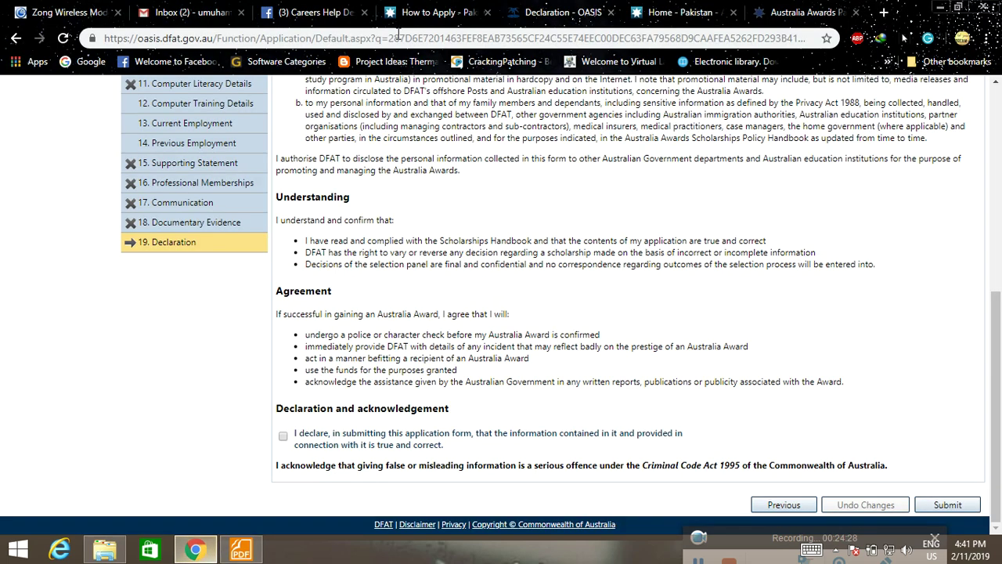
click(436, 11)
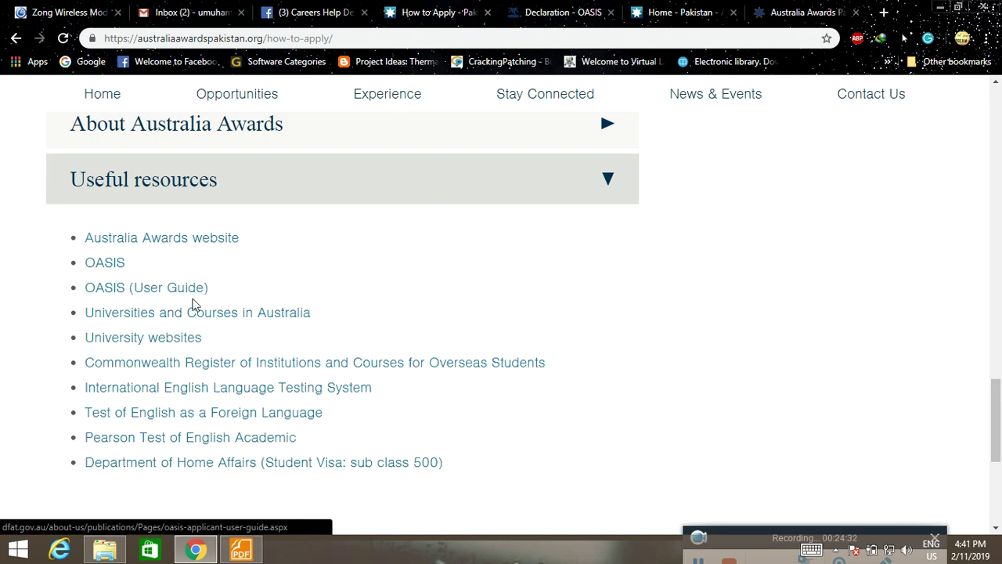
click(241, 549)
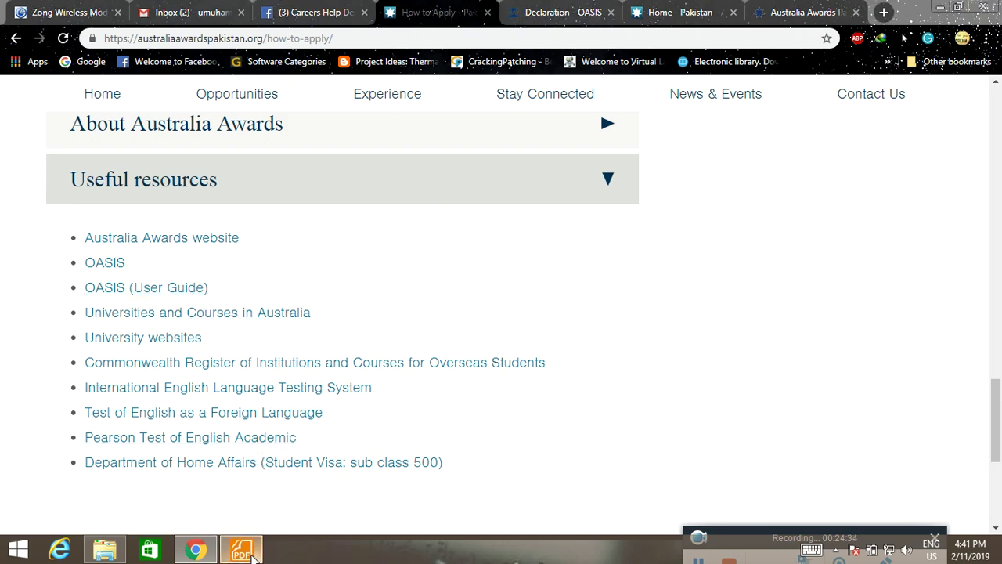
Scroll the user guide down to page 23's Add Proposed Study Program screen.
scroll(601, 284, down, 3)
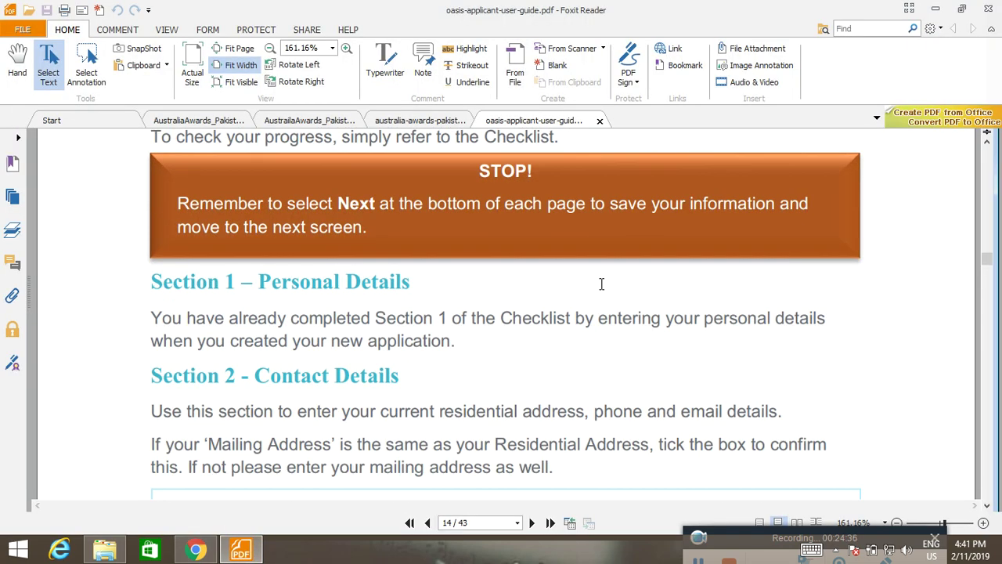
scroll(603, 313, down, 15)
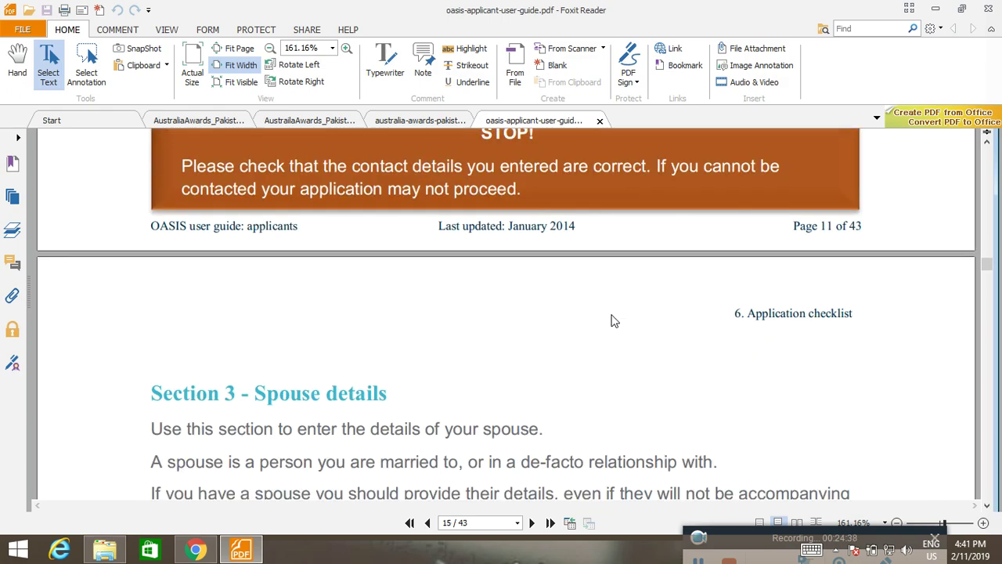
scroll(615, 321, down, 8)
scroll(615, 321, up, 4)
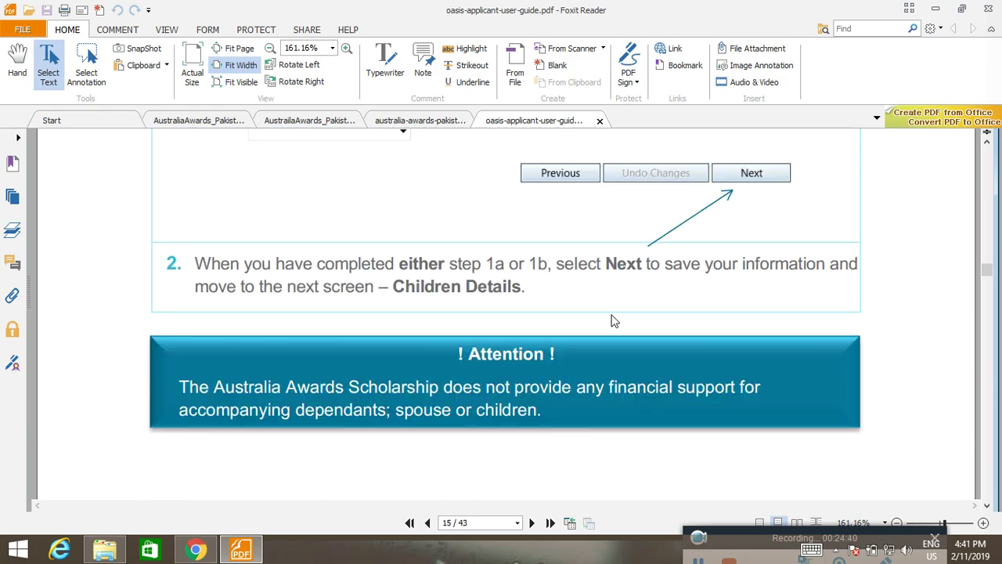
scroll(614, 321, down, 15)
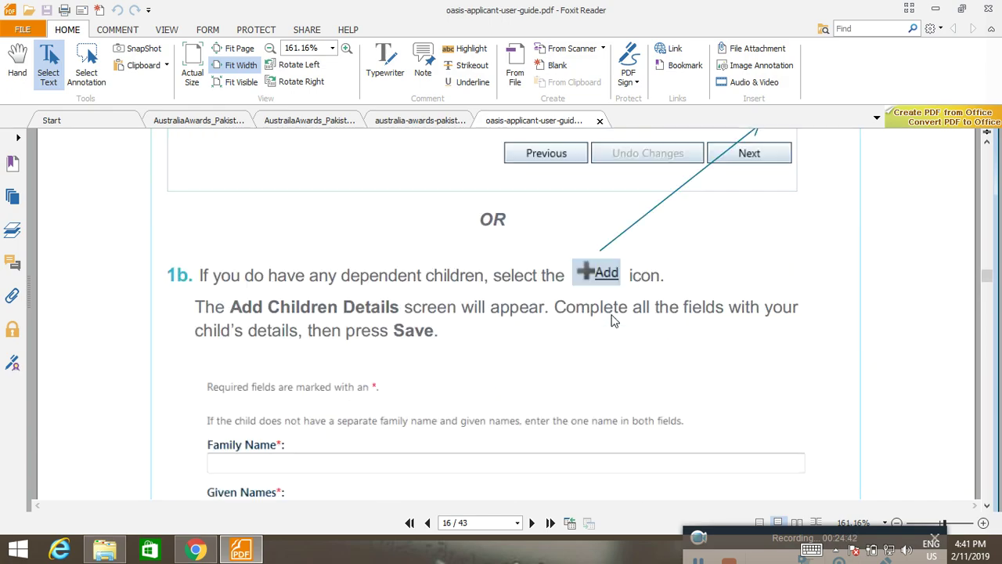
scroll(615, 321, down, 15)
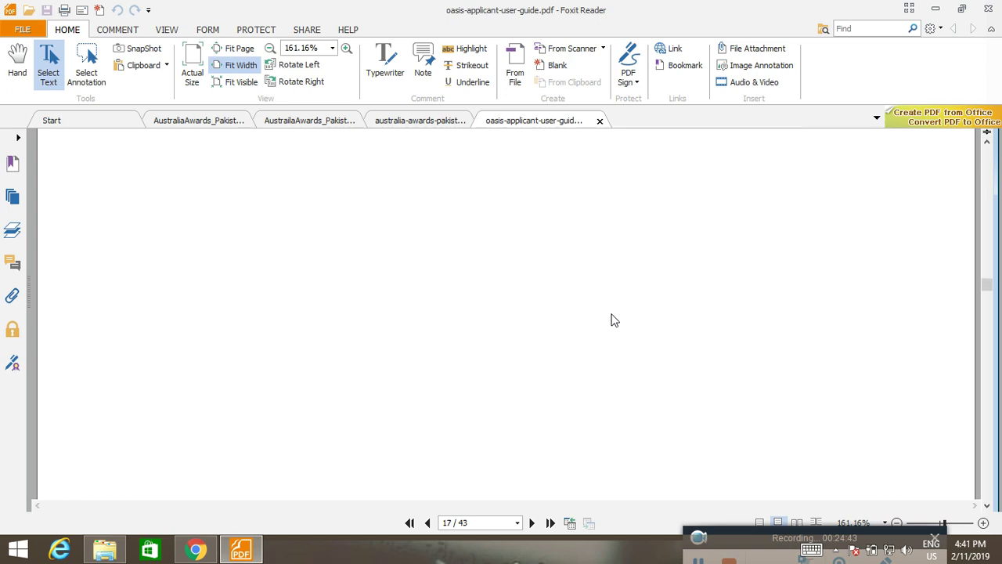
scroll(615, 321, down, 5)
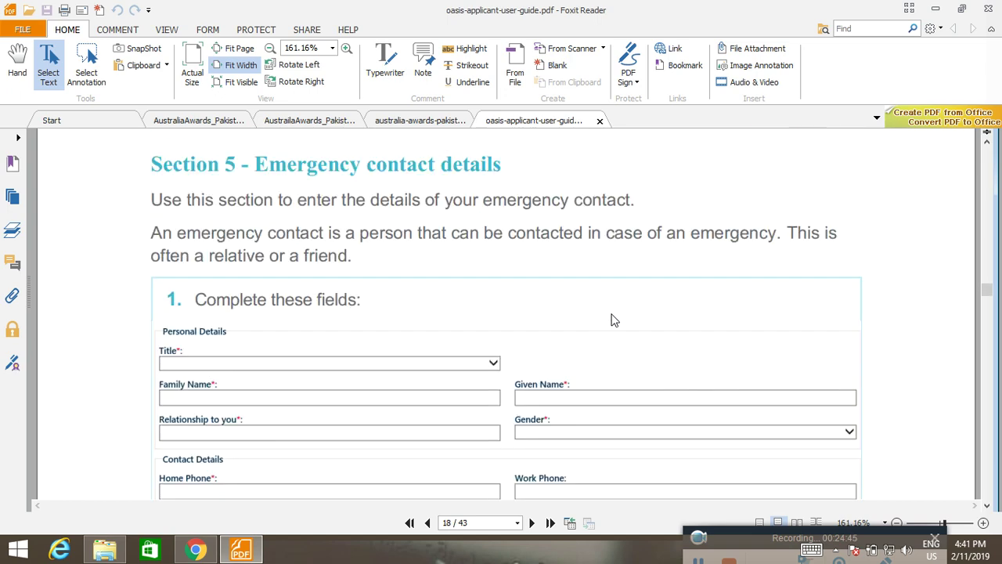
scroll(615, 321, down, 20)
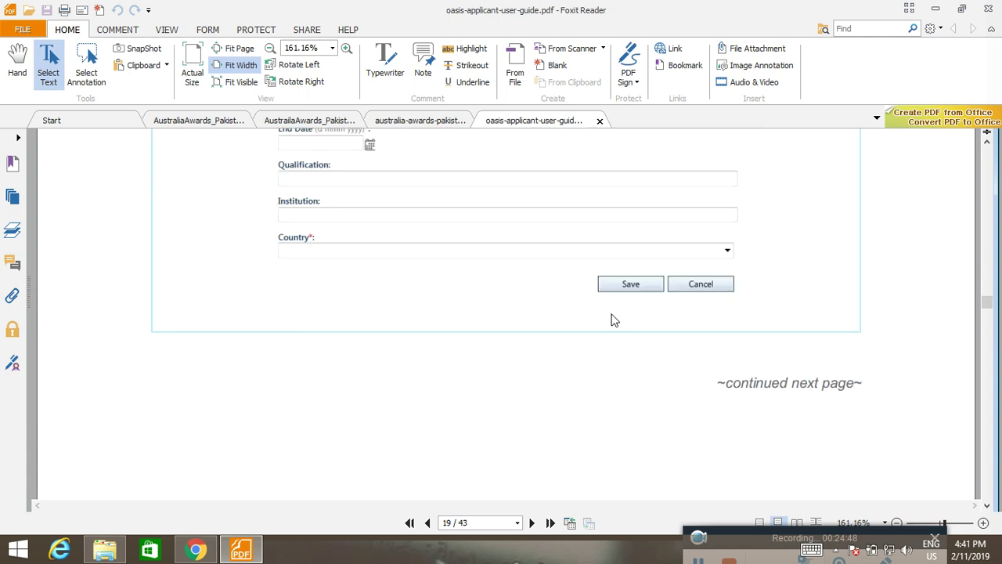
scroll(615, 321, down, 17)
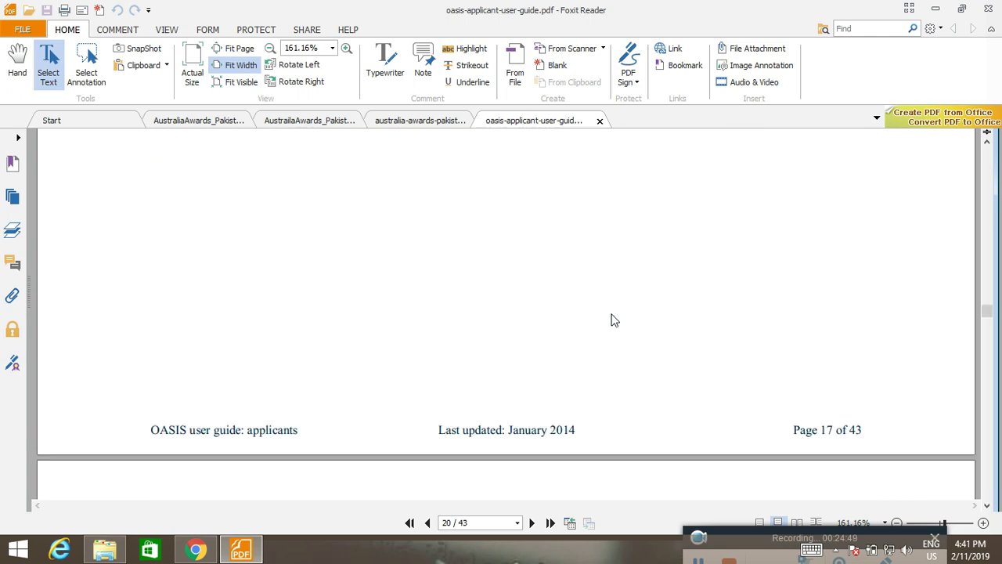
scroll(615, 321, down, 7)
scroll(615, 320, down, 20)
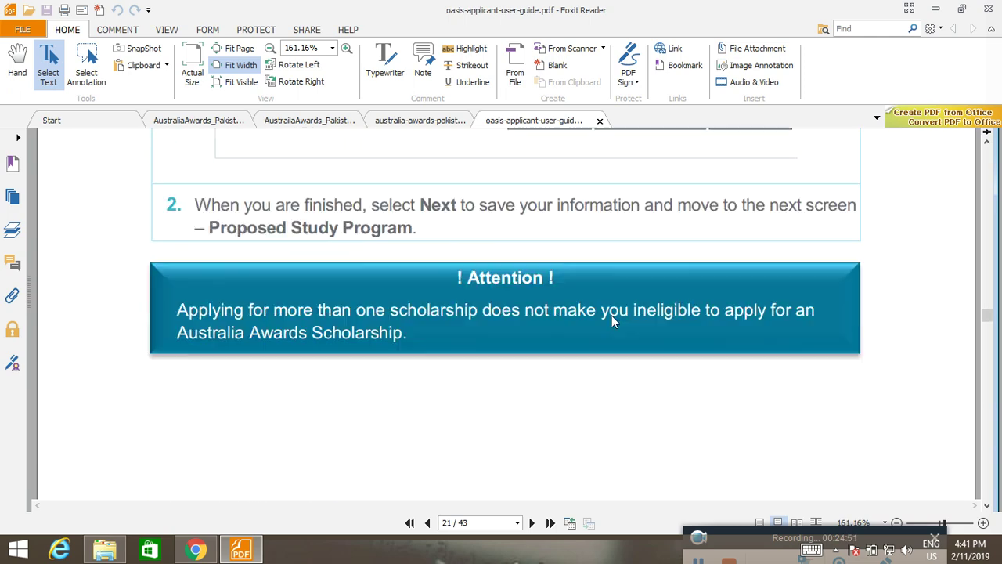
scroll(612, 320, down, 2)
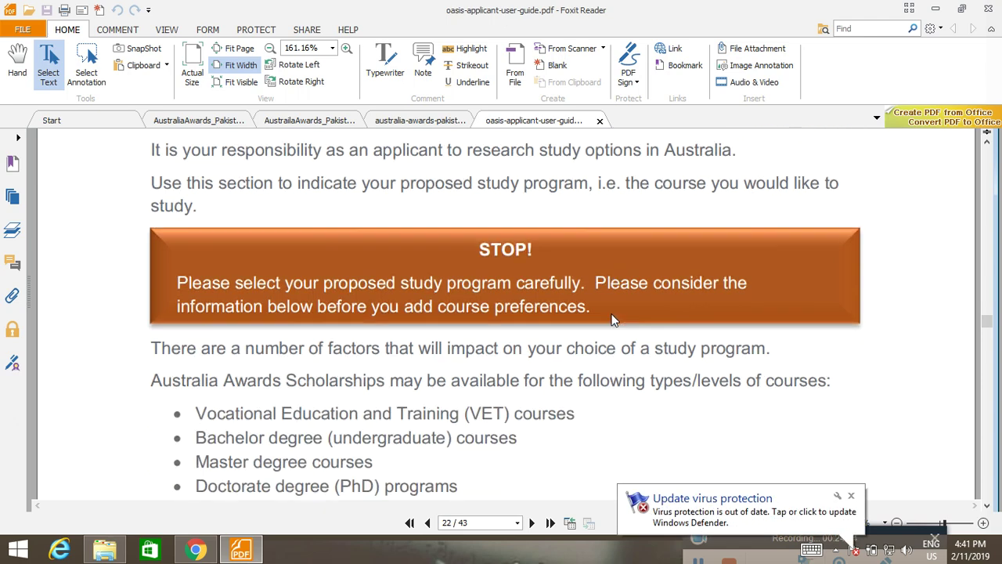
scroll(614, 320, down, 3)
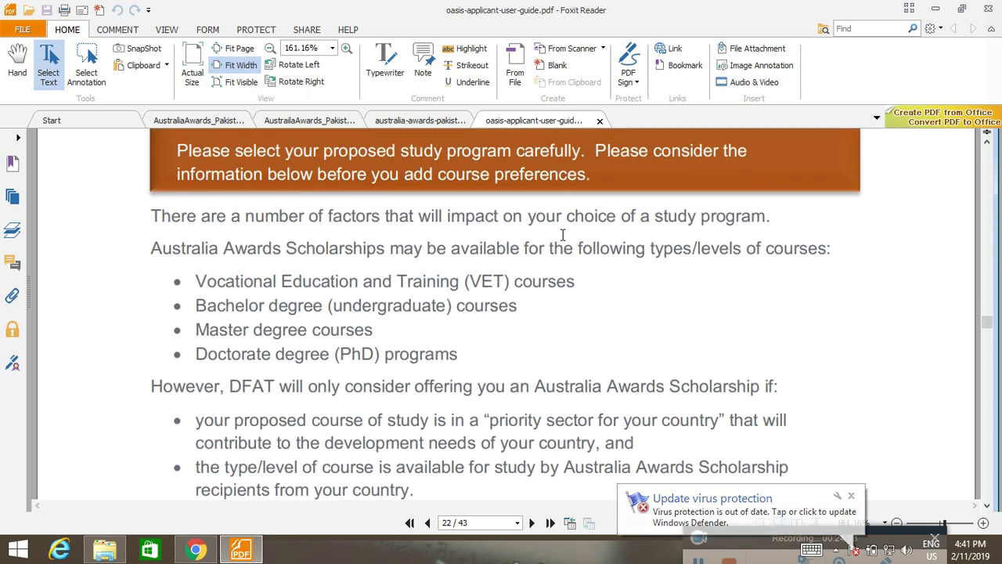
scroll(656, 245, up, 2)
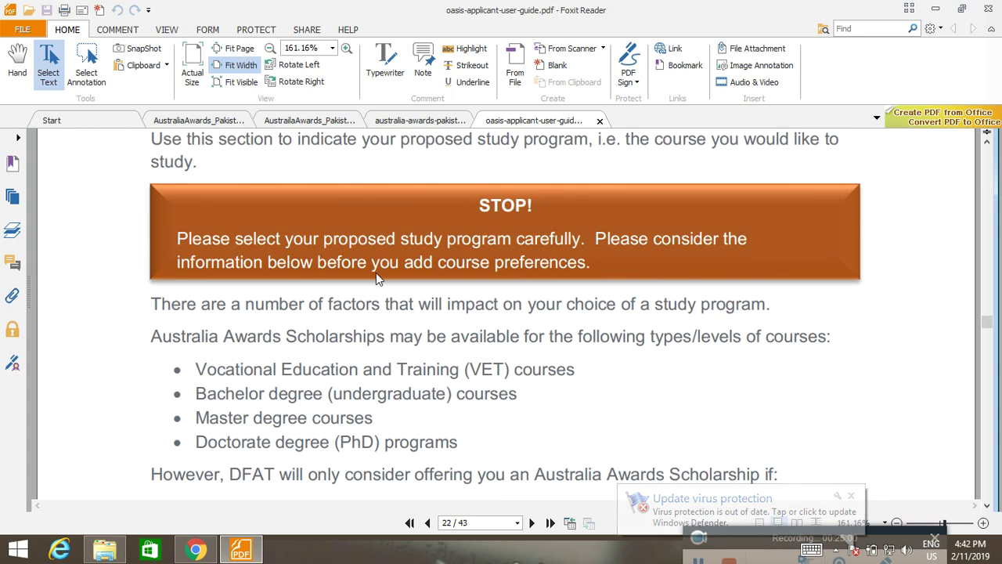
scroll(617, 269, down, 6)
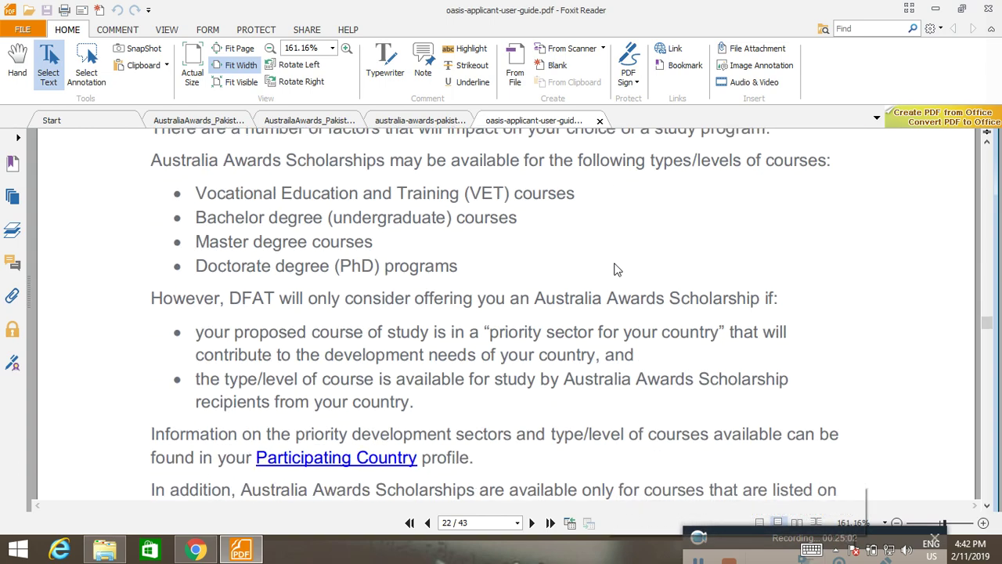
scroll(615, 270, down, 1)
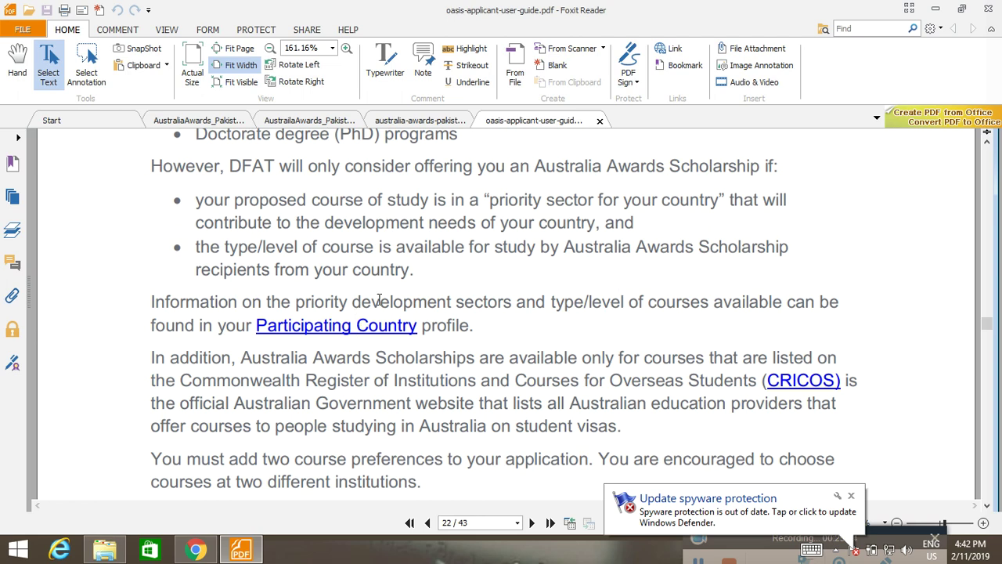
scroll(310, 330, down, 2)
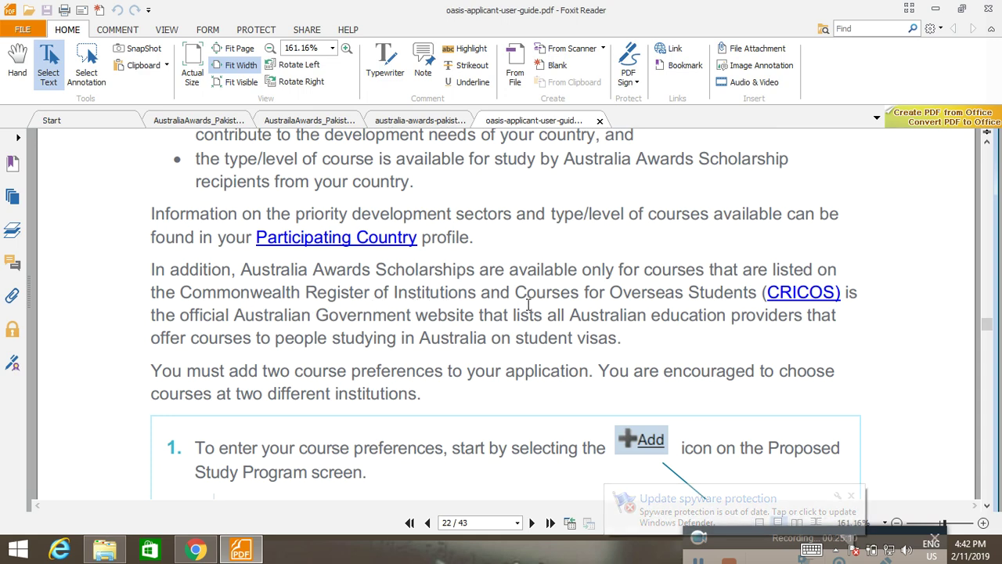
scroll(693, 294, down, 1)
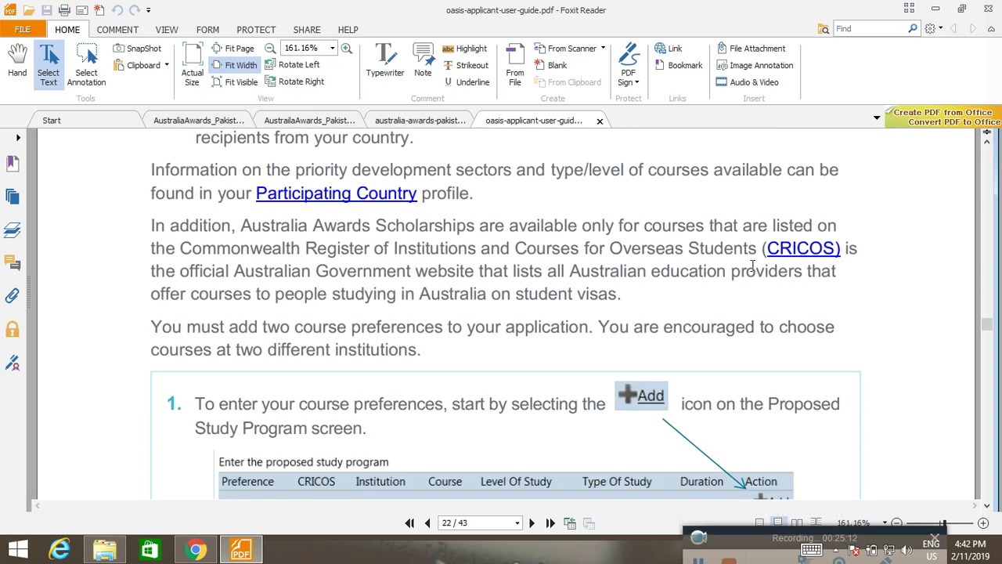
scroll(788, 253, down, 1)
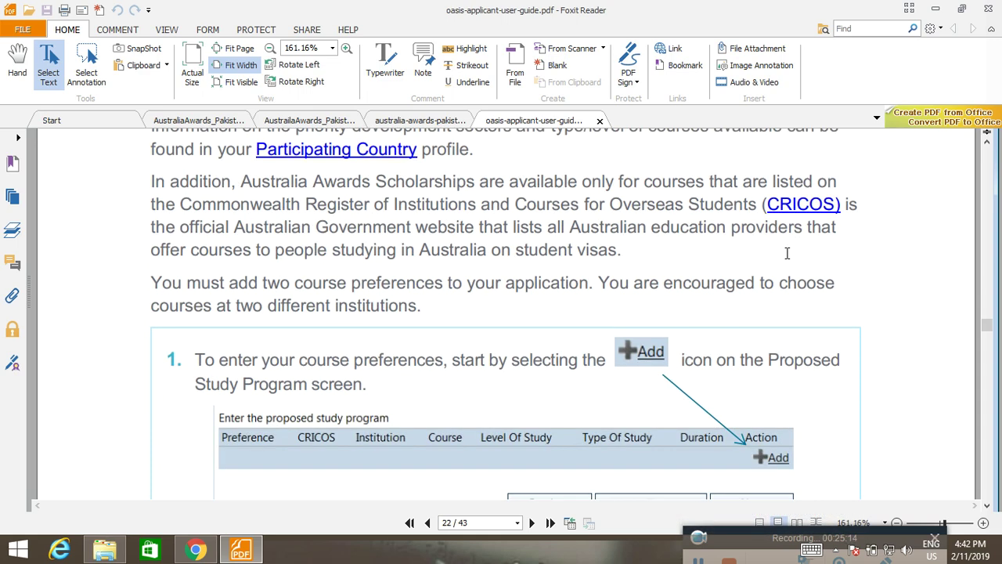
scroll(792, 208, down, 11)
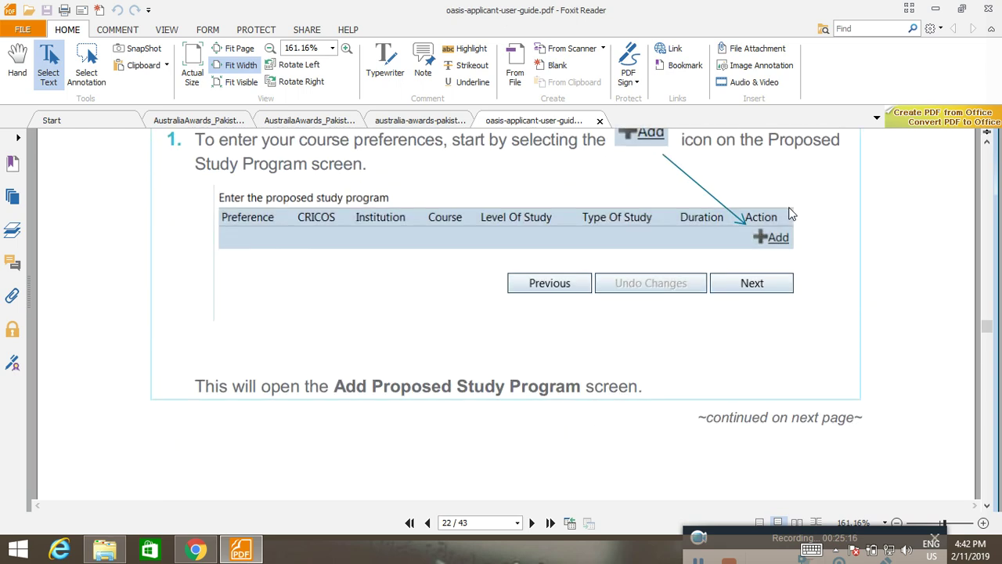
scroll(789, 213, down, 9)
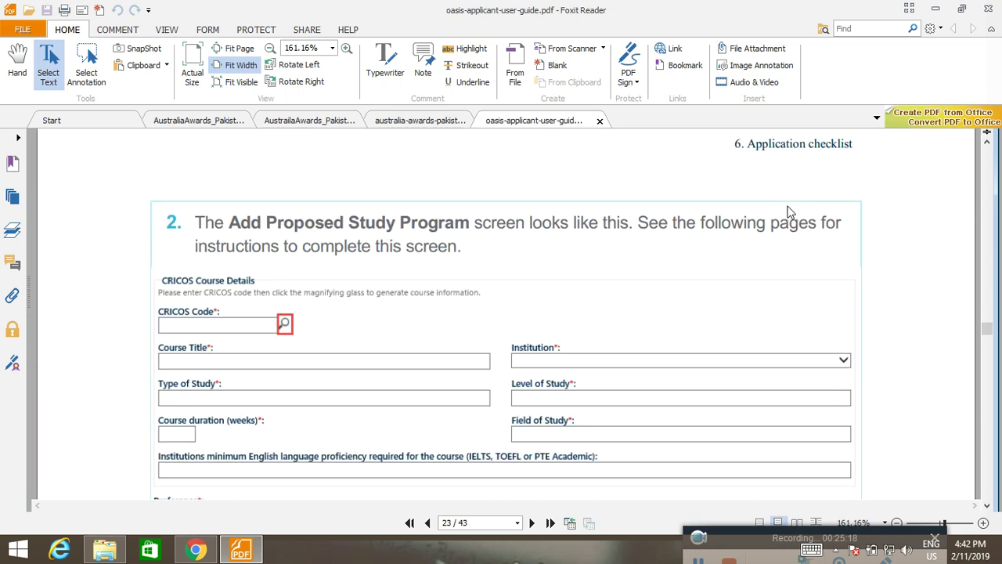
Copy the phrase 'CIRCOS Website' from the user guide and return to the browser.
scroll(790, 212, down, 14)
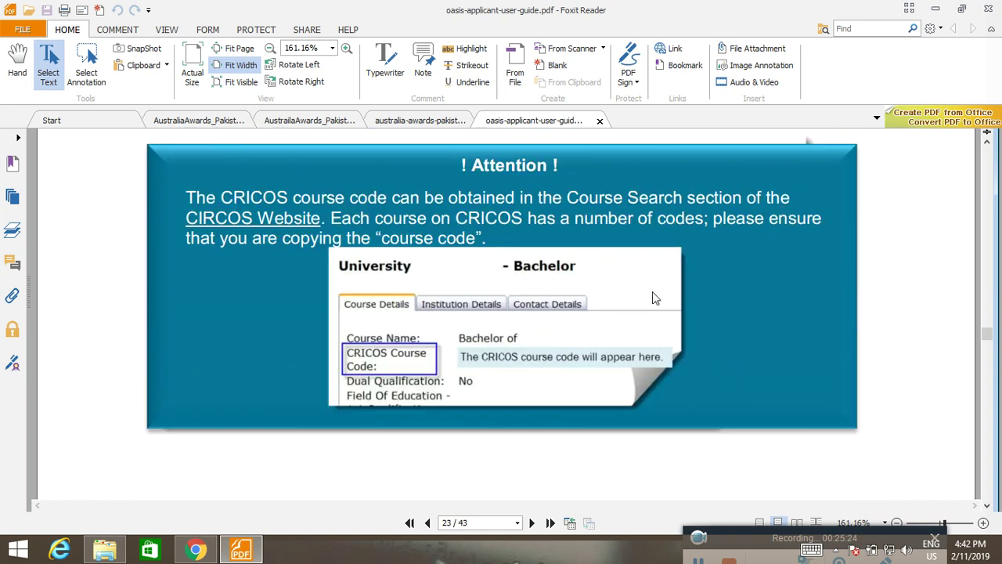
scroll(659, 293, up, 1)
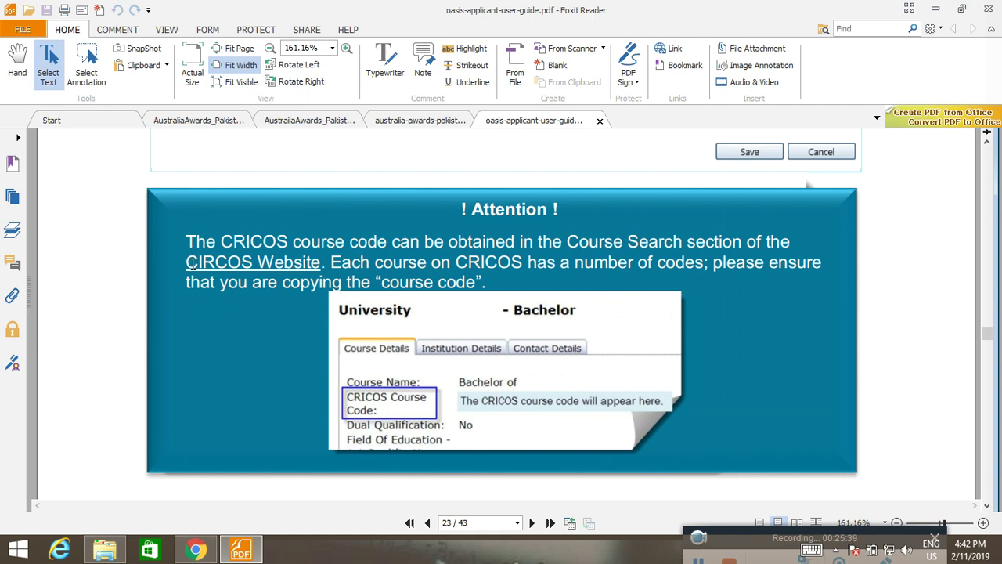
drag(188, 261, 338, 261)
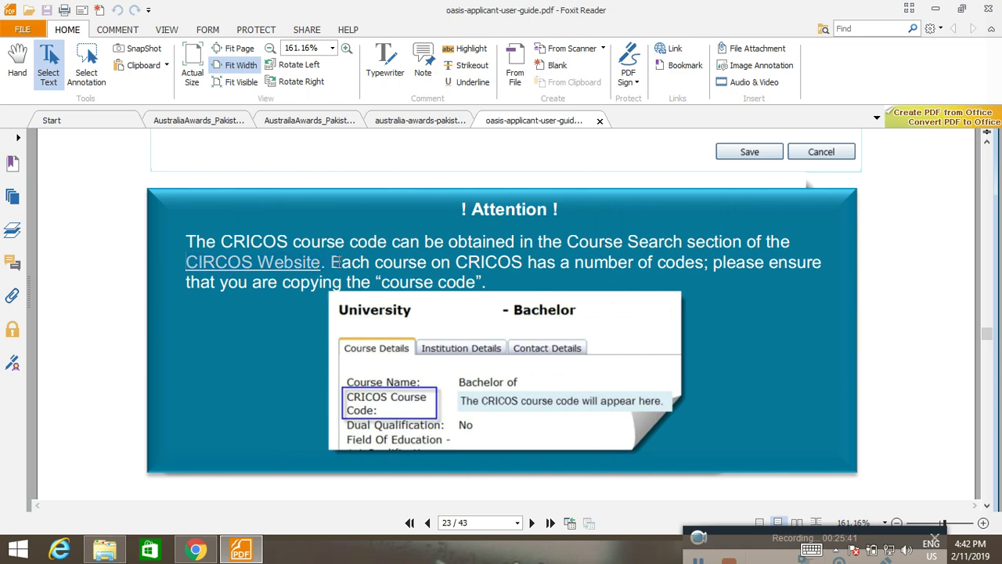
right_click(313, 274)
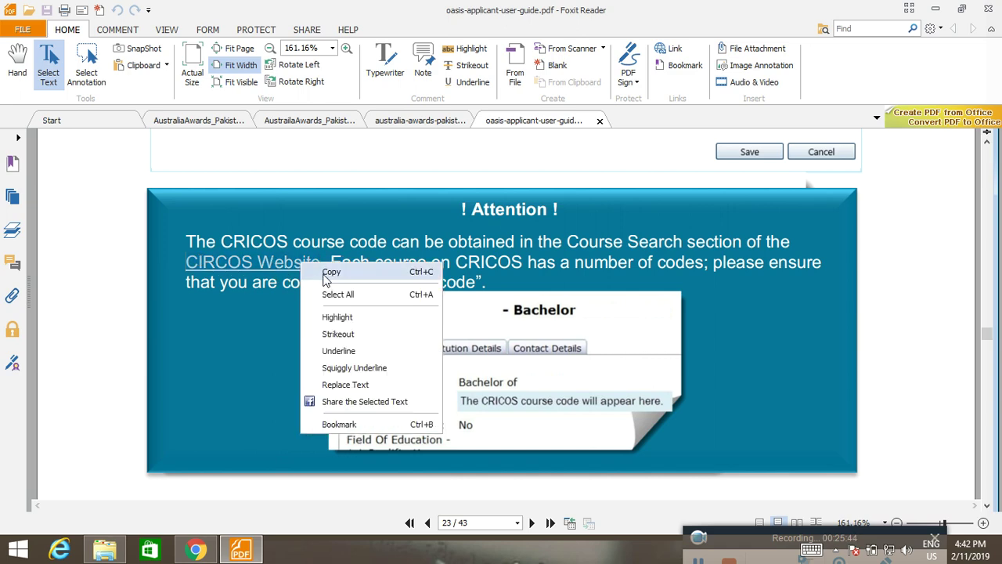
click(299, 273)
click(200, 552)
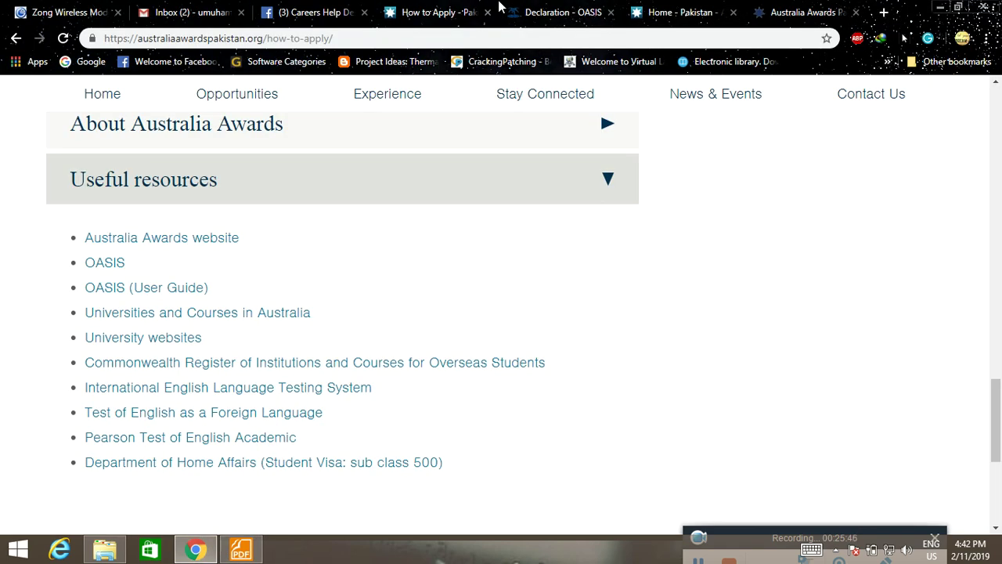
Google 'CIRCOS Website' in a new tab and open the circos.ca result in its own tab.
click(885, 13)
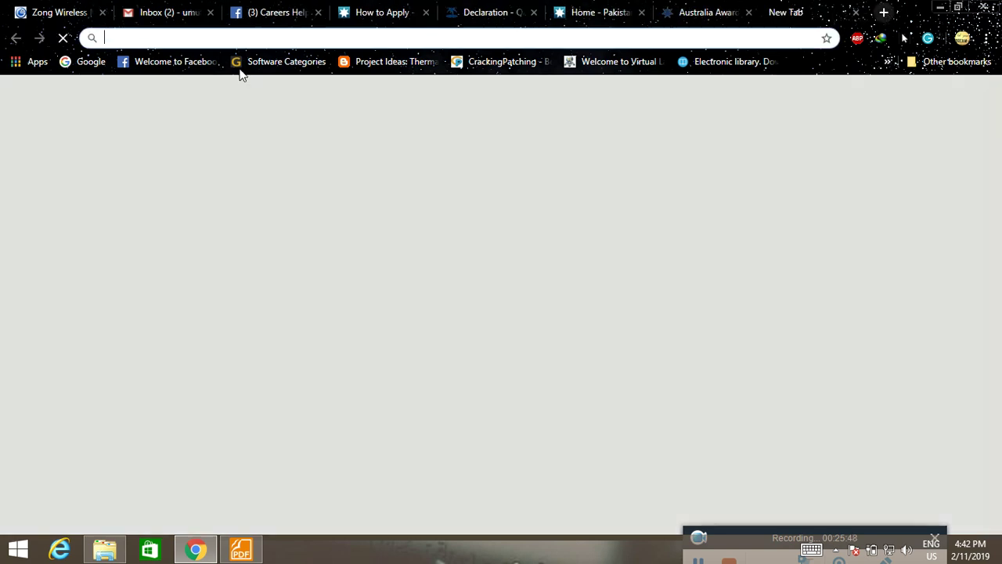
click(91, 61)
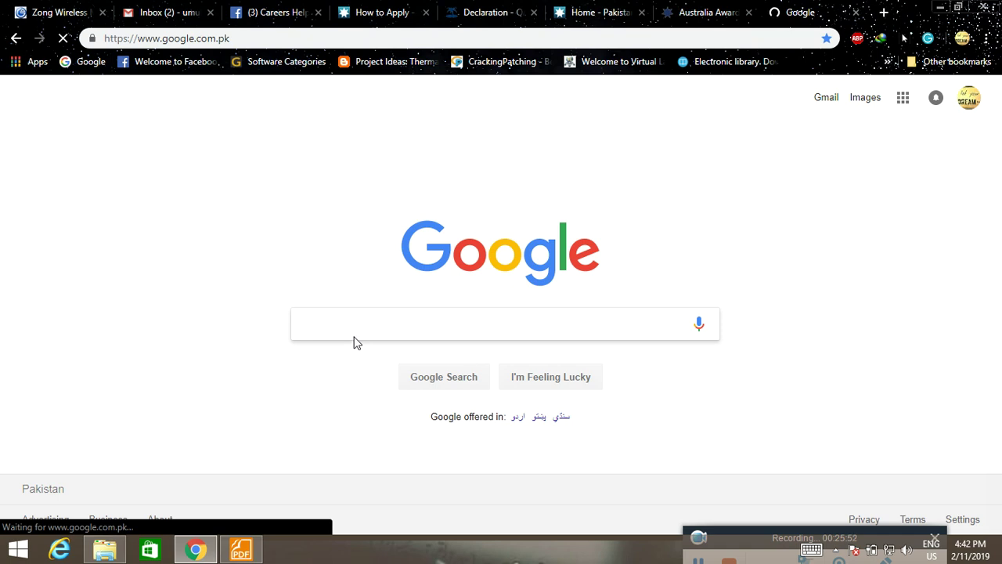
key(ctrl+v)
key(Return)
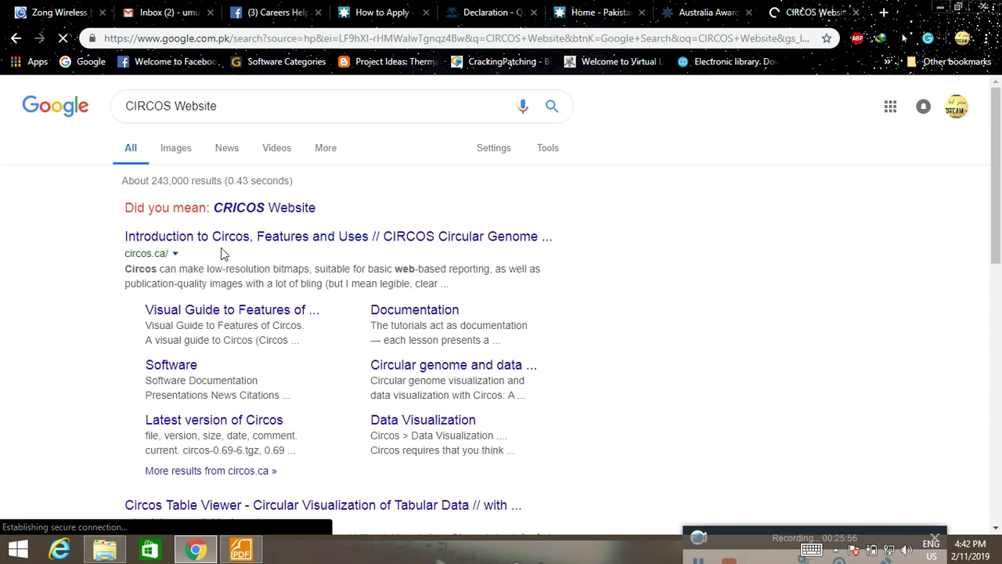
middle_click(245, 237)
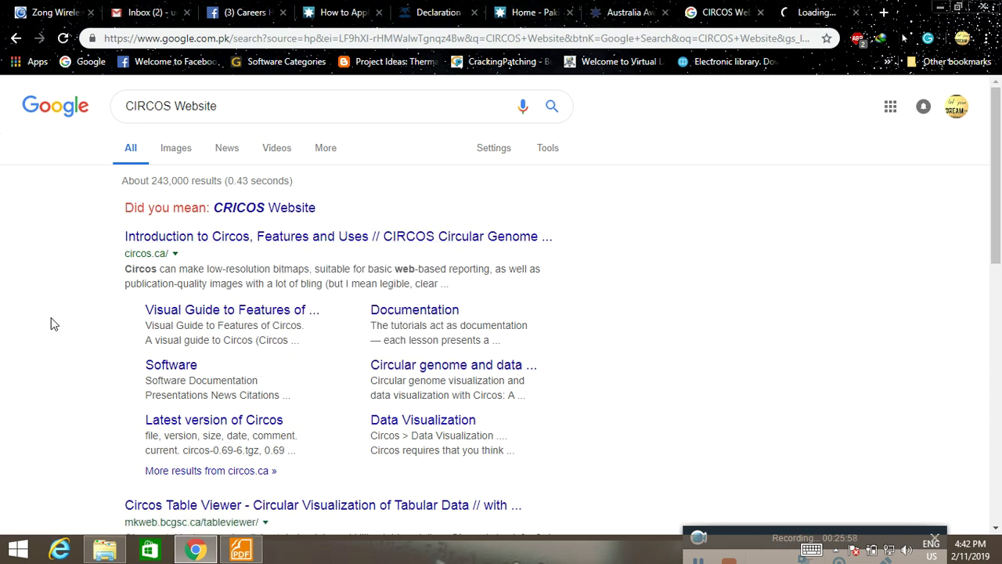
click(811, 11)
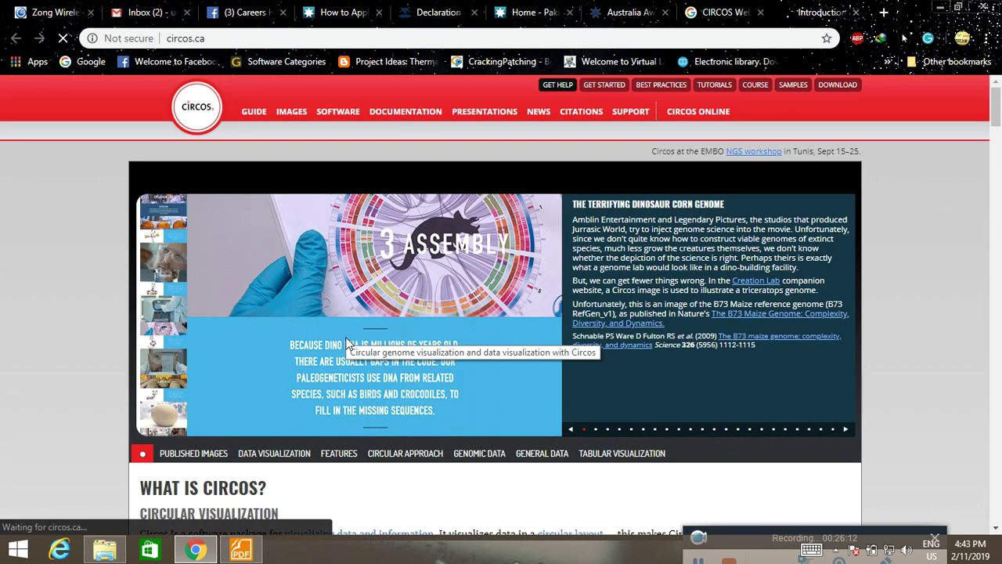
Open the Circos Table Viewer result from the CIRCOS Website search in a new tab.
scroll(114, 354, down, 5)
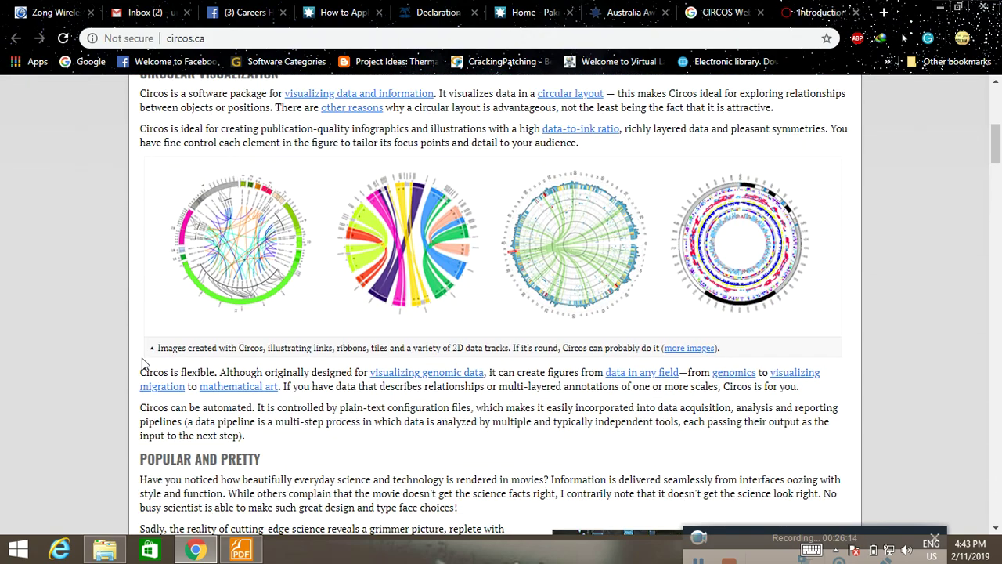
scroll(144, 364, down, 4)
click(715, 9)
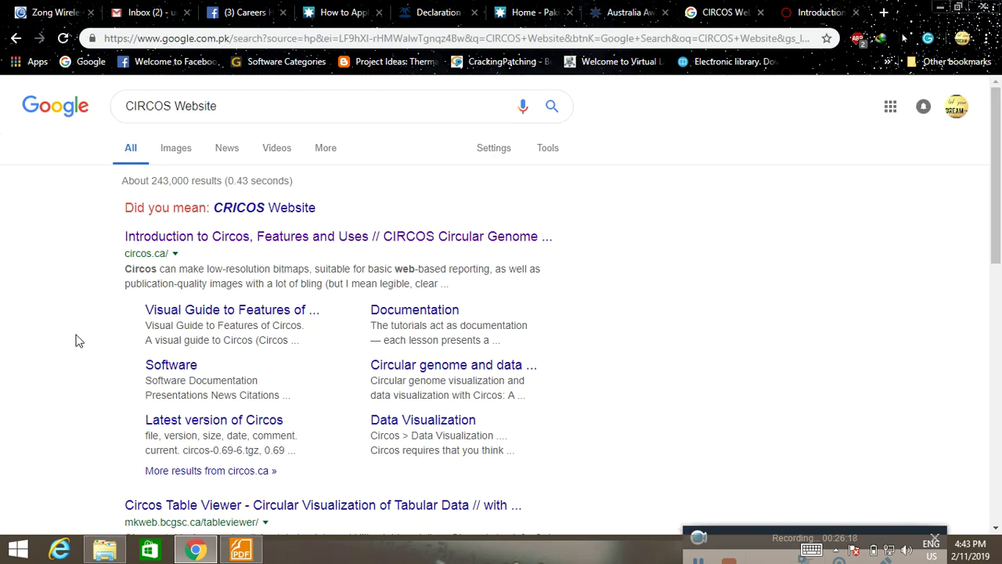
scroll(78, 341, down, 1)
scroll(78, 340, down, 2)
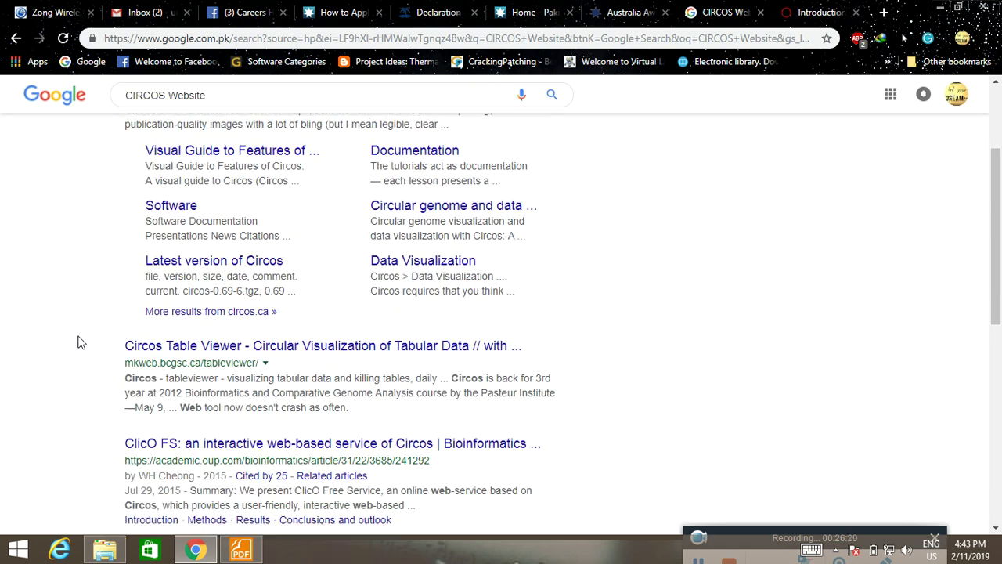
right_click(237, 286)
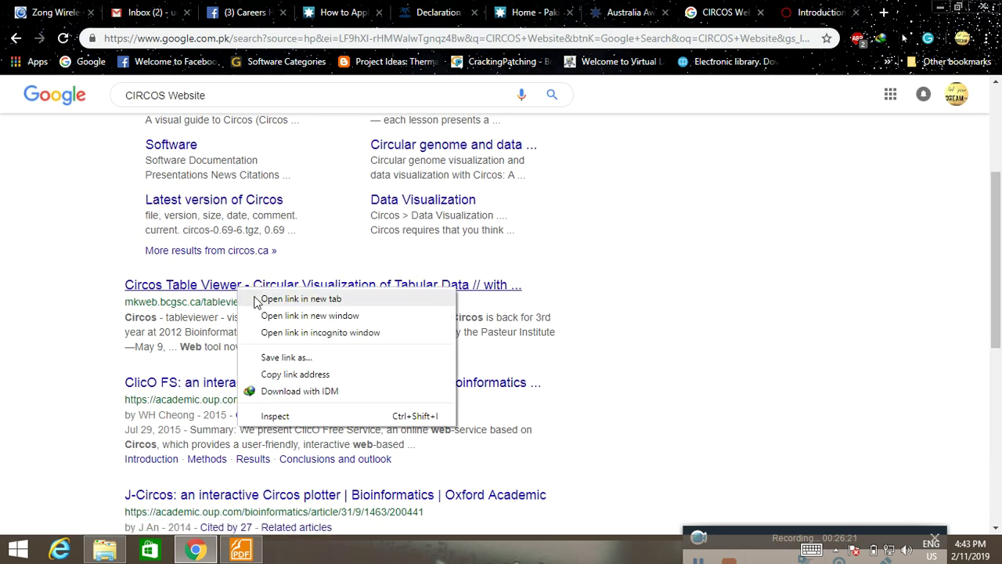
click(270, 298)
Browse both Circos Table Viewer tabs, including the online Circos tools section.
click(826, 13)
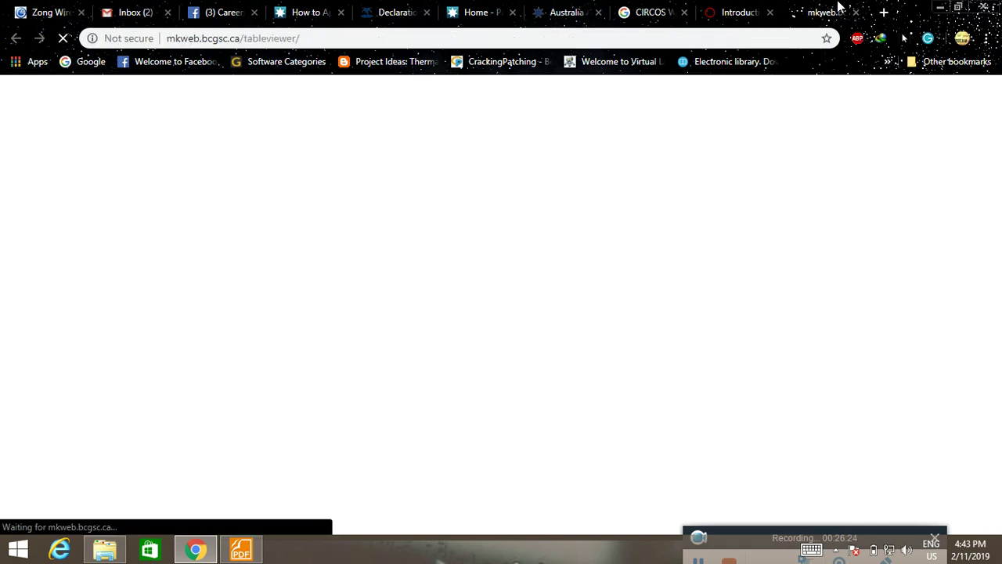
scroll(601, 261, up, 10)
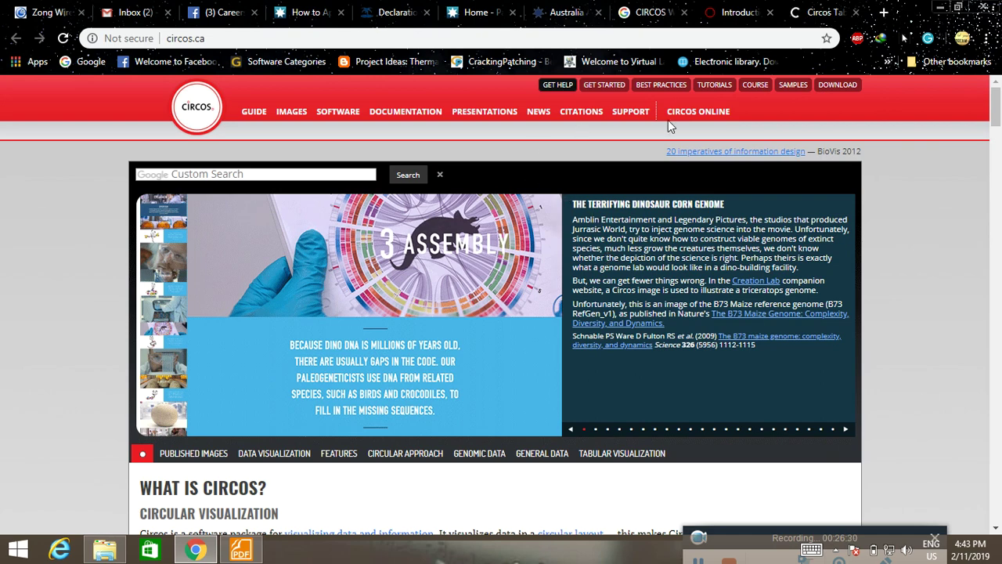
click(694, 114)
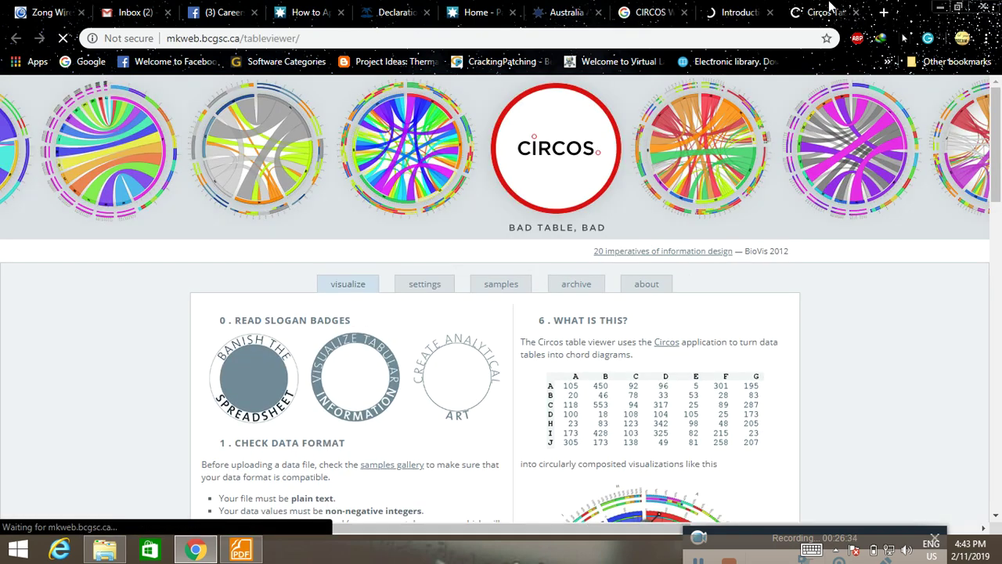
scroll(636, 358, down, 2)
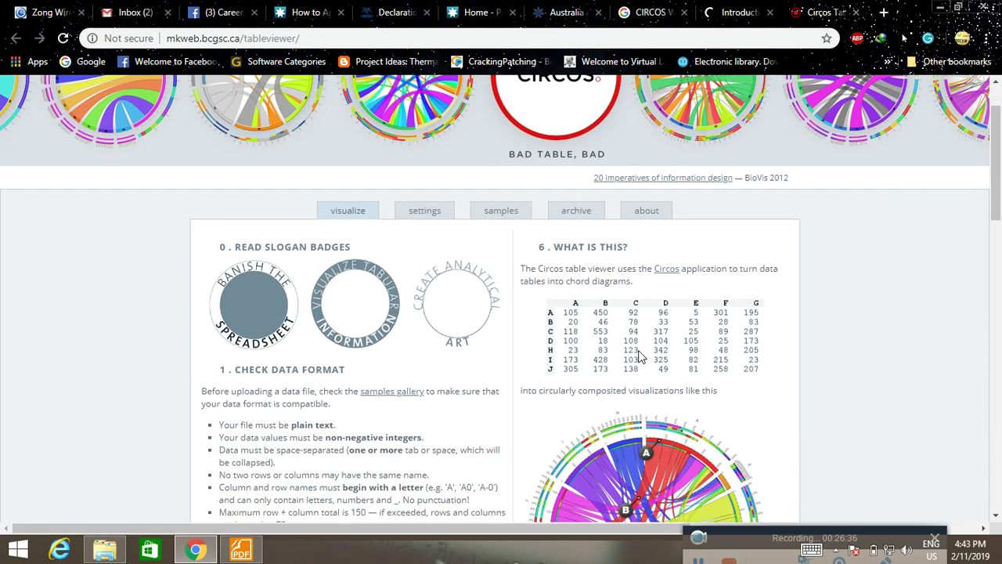
scroll(345, 313, down, 3)
scroll(352, 304, down, 1)
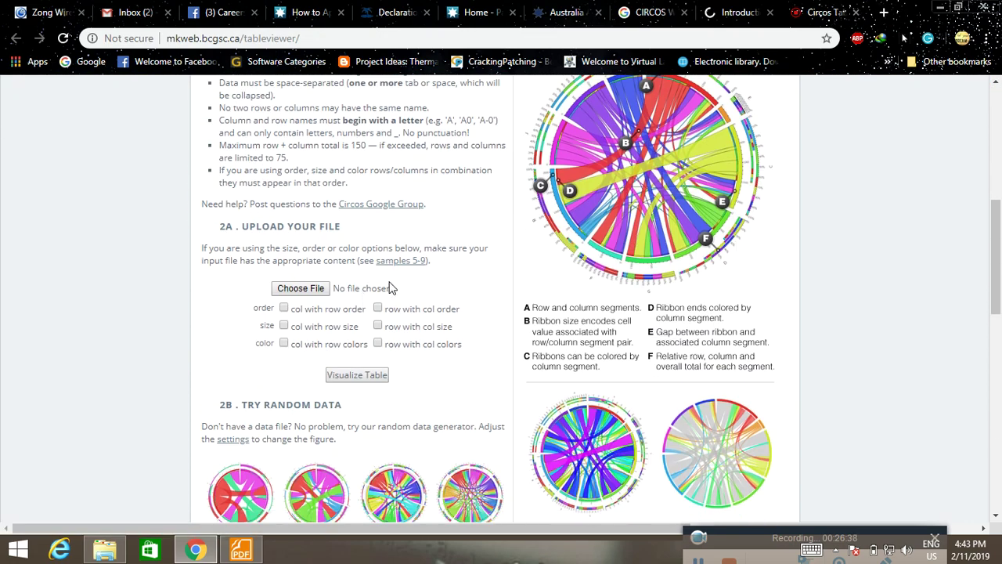
scroll(436, 274, down, 6)
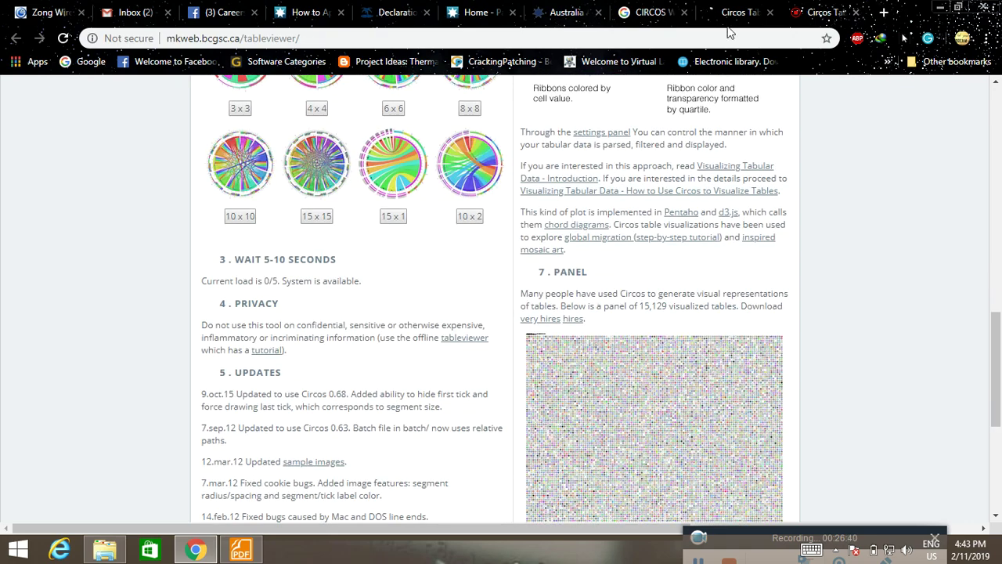
click(762, 6)
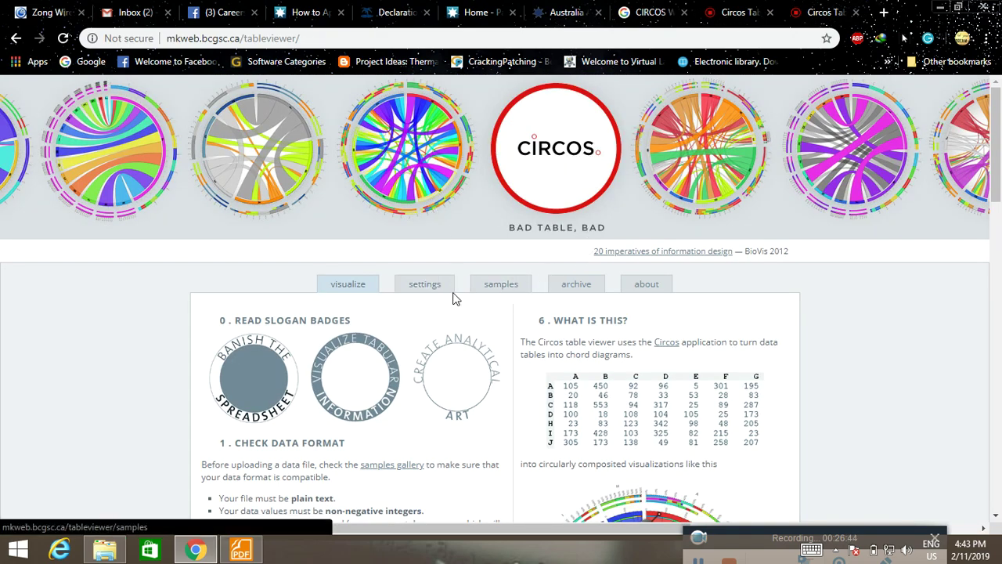
scroll(353, 323, down, 15)
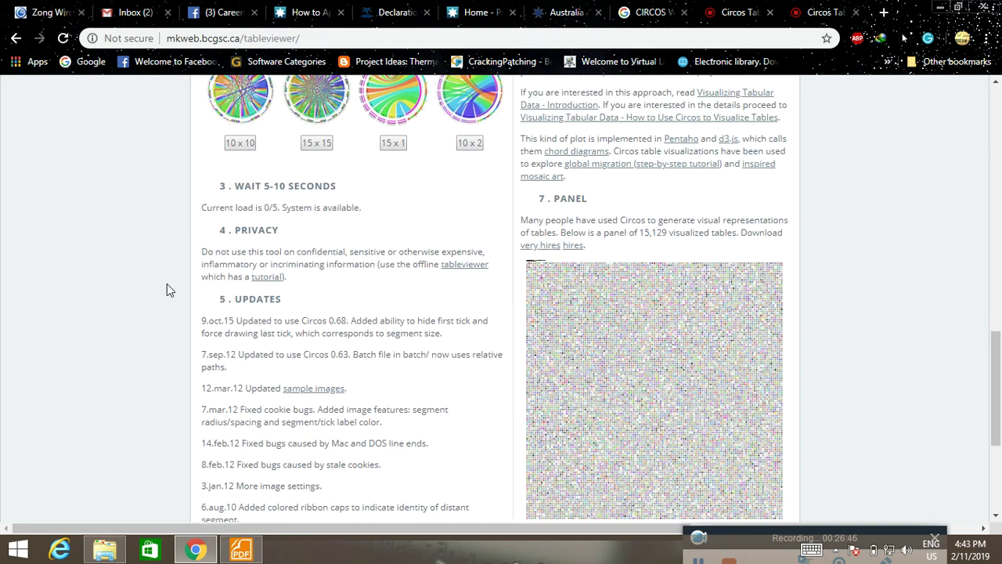
scroll(127, 279, down, 3)
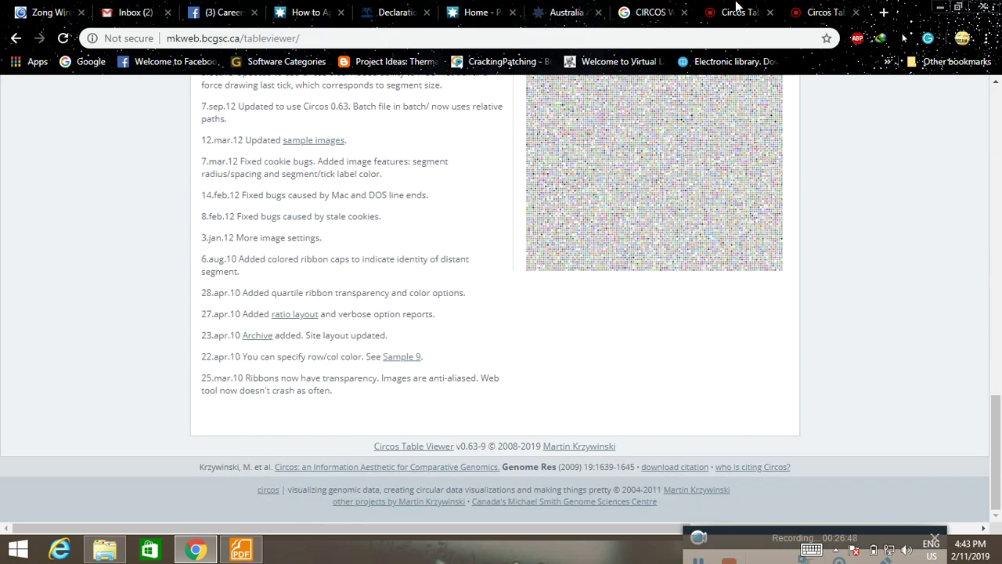
click(653, 9)
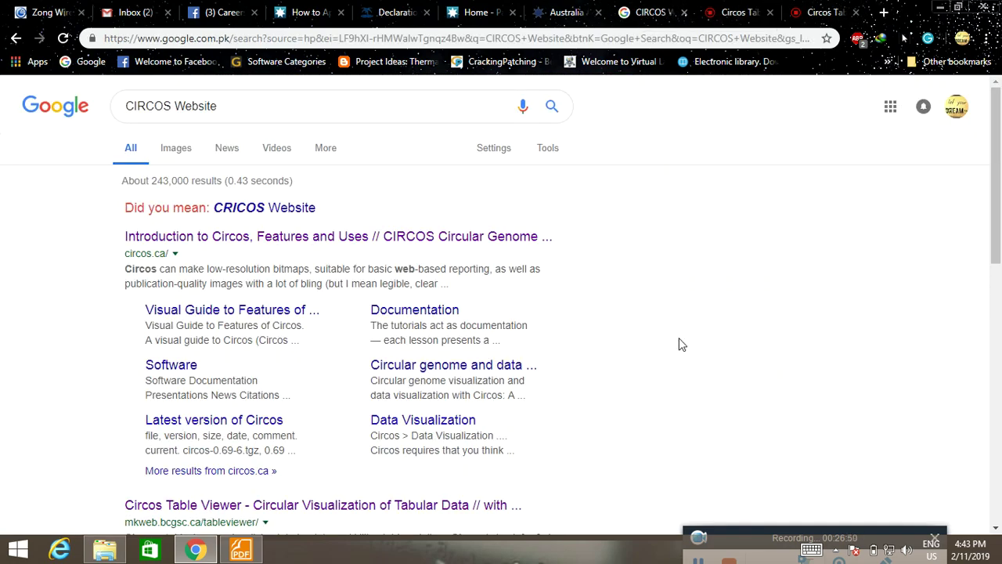
Correct the Google query and search for the 'cricos code search' suggestion.
scroll(681, 345, down, 3)
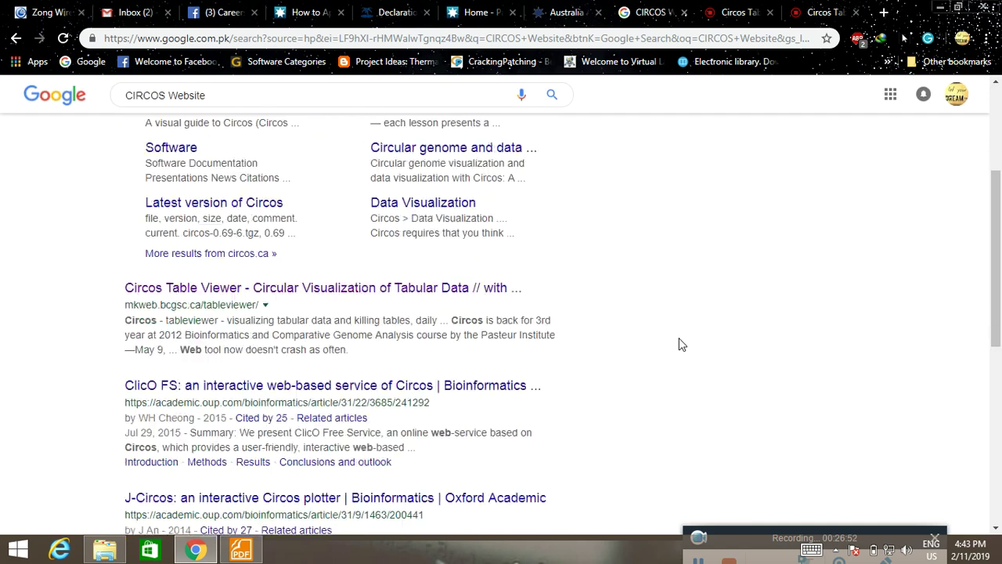
scroll(681, 345, down, 1)
scroll(681, 345, down, 1)
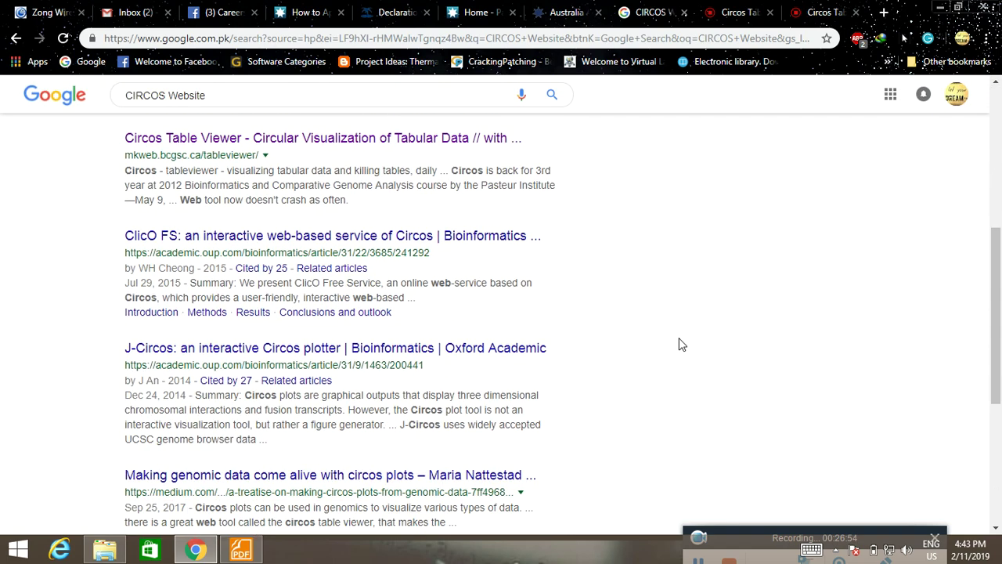
scroll(681, 345, down, 2)
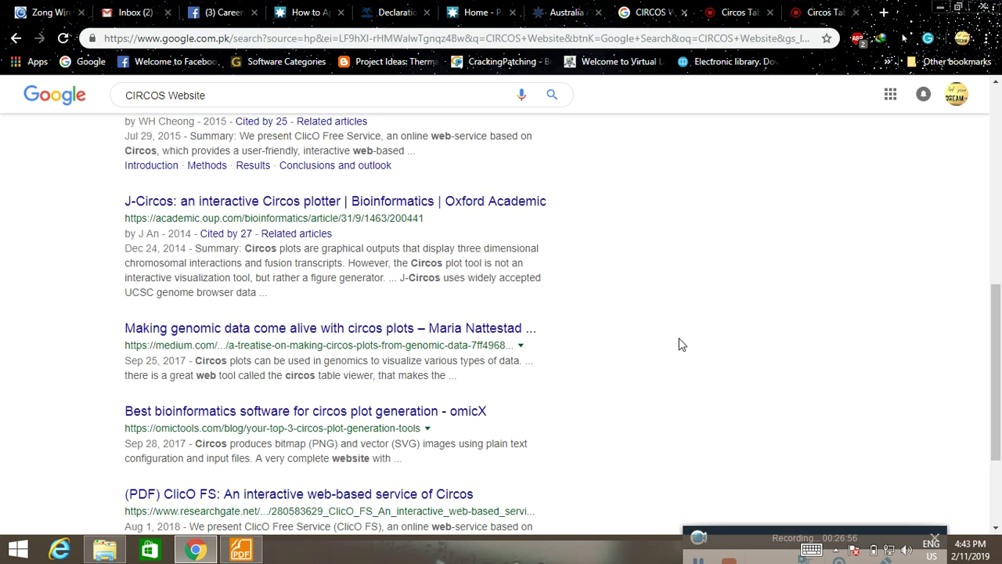
scroll(681, 344, up, 10)
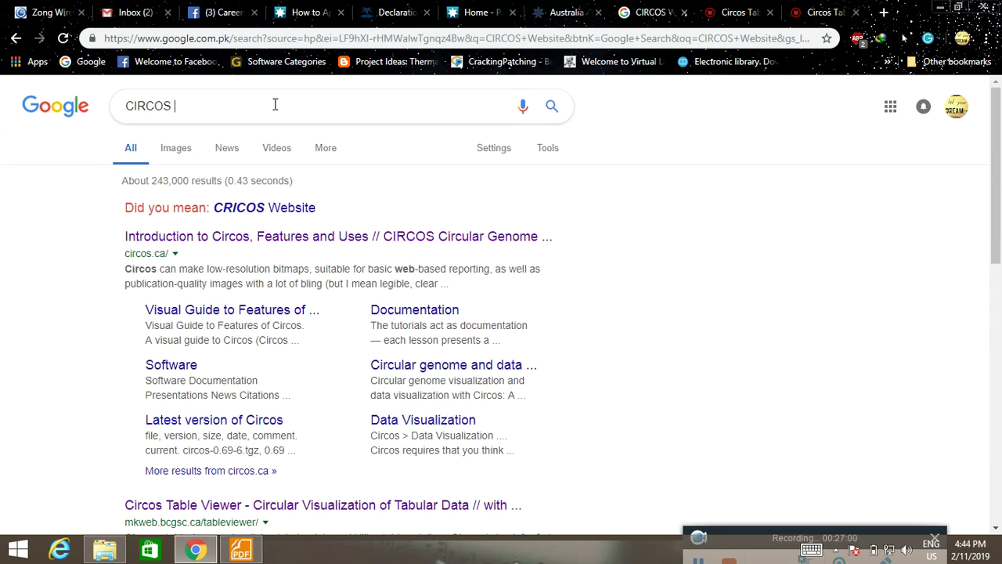
key(BackSpace)
text(code )
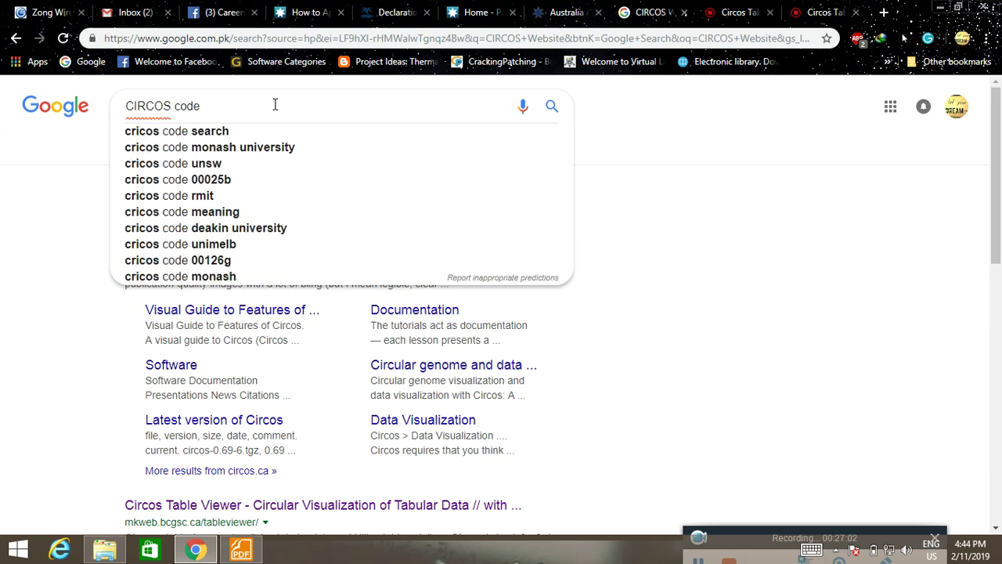
text(d)
key(BackSpace)
key(Down)
key(Return)
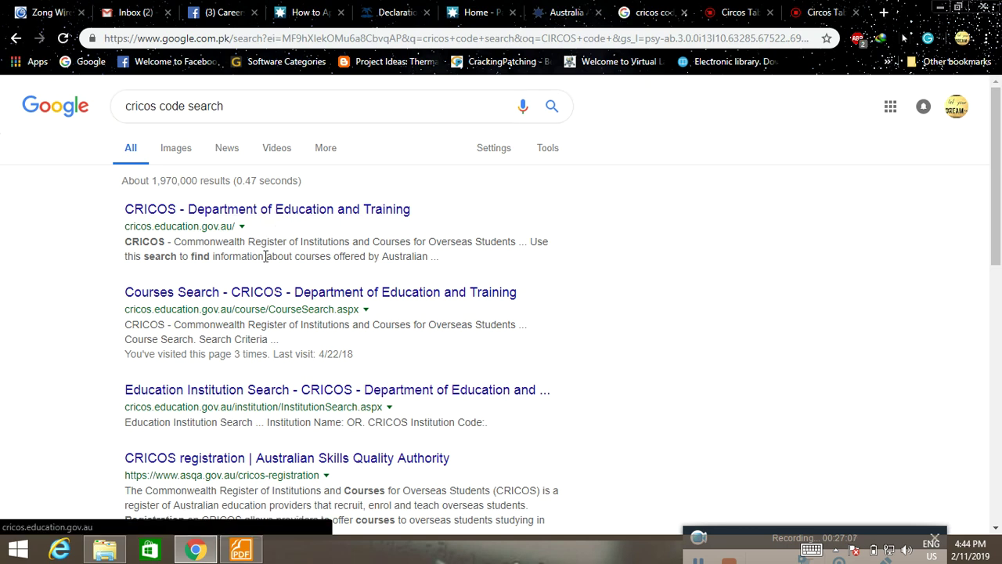
Open Education Institution Search in a new tab and search 'cricos code search for australia awards'.
right_click(255, 397)
click(270, 403)
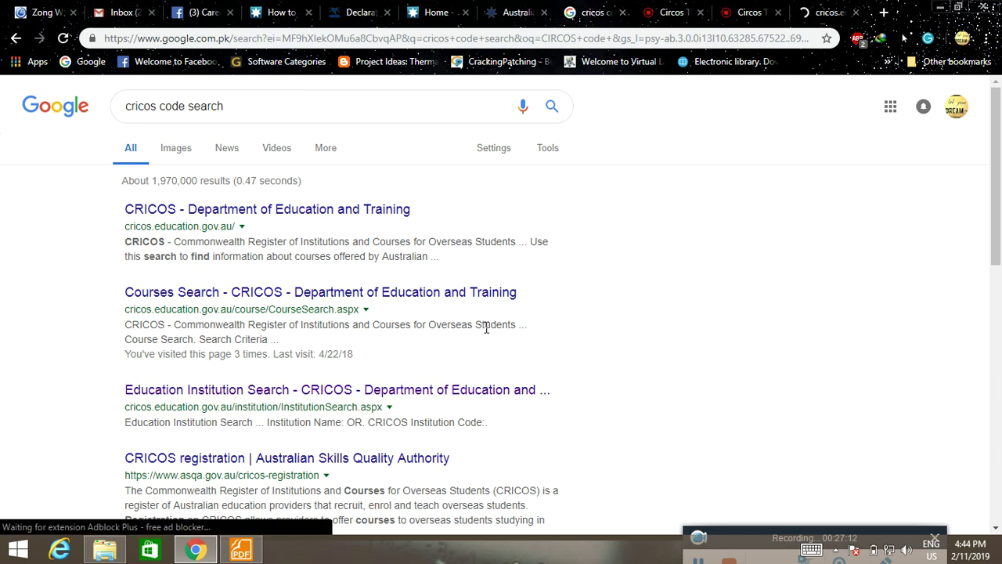
click(271, 105)
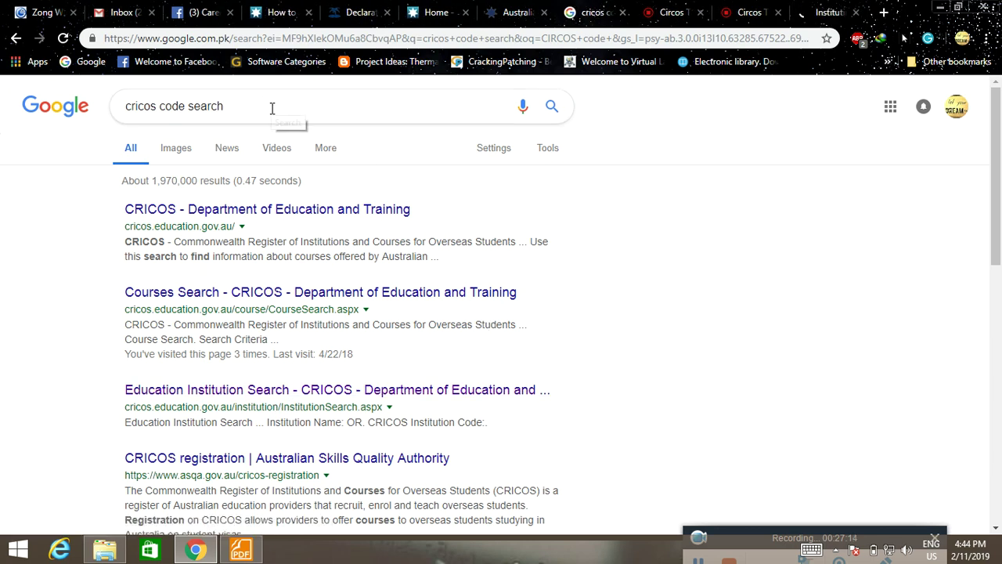
text(for austr)
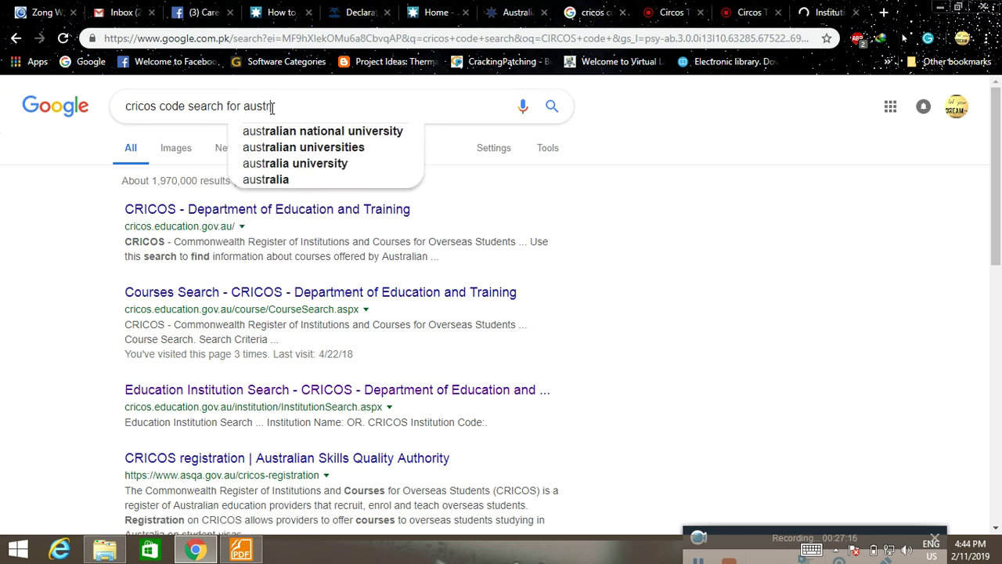
text(alia award)
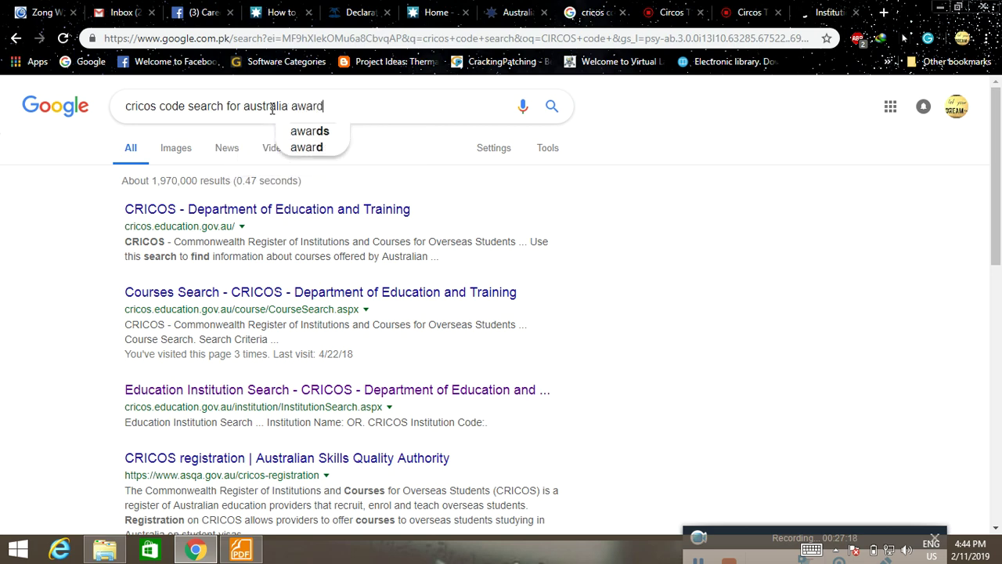
text(s)
key(Return)
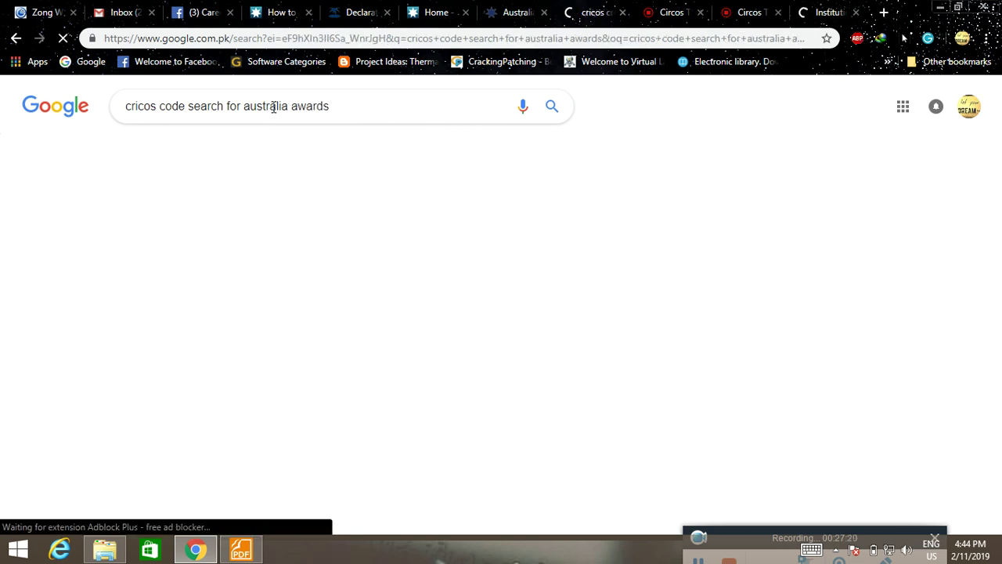
Open the top CRICOS result in a new tab and compare it with Institution Search.
right_click(374, 212)
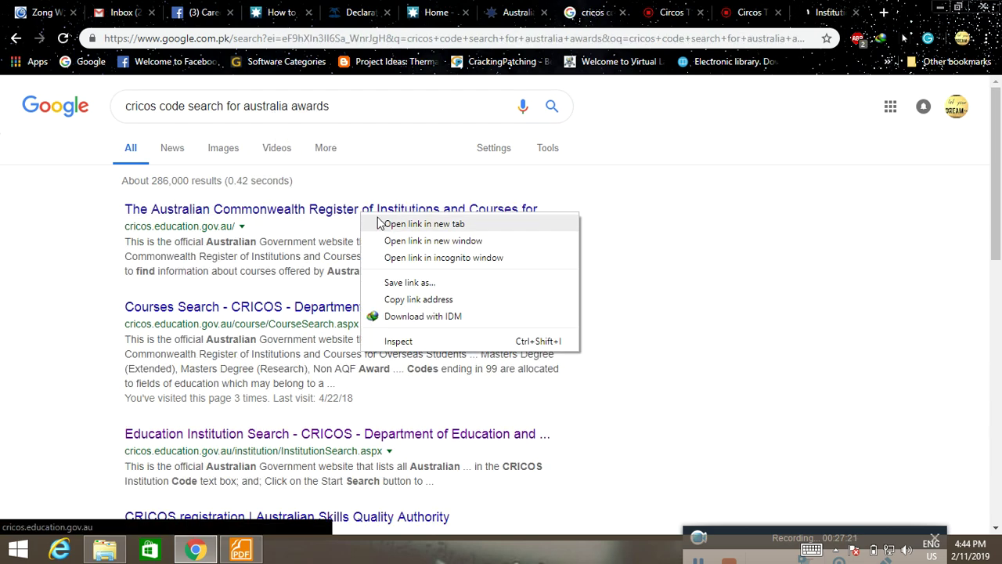
click(400, 222)
click(834, 12)
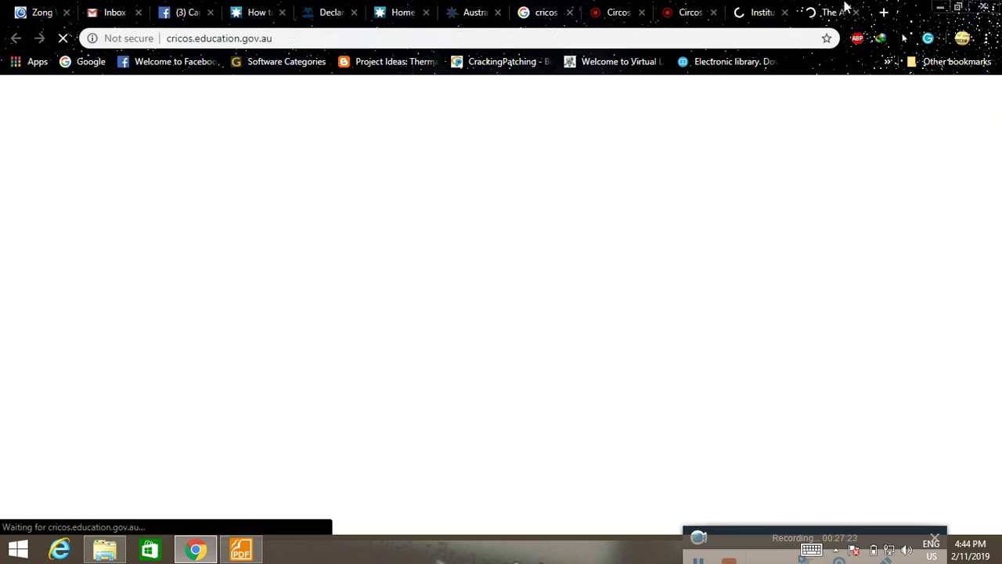
click(749, 8)
click(836, 9)
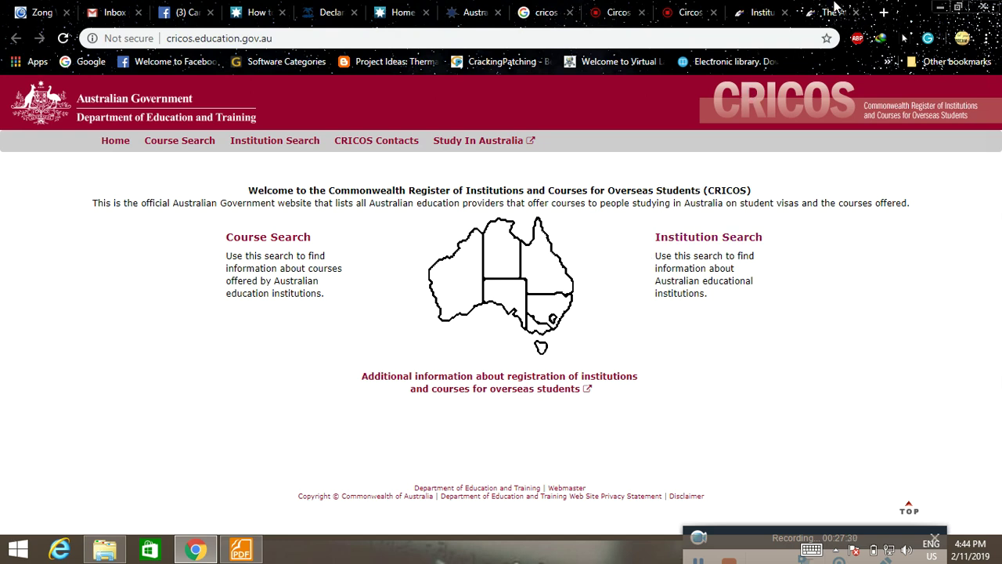
Close the Institution Search and extra Circos tabs, and open the CRICOS register site.
click(783, 11)
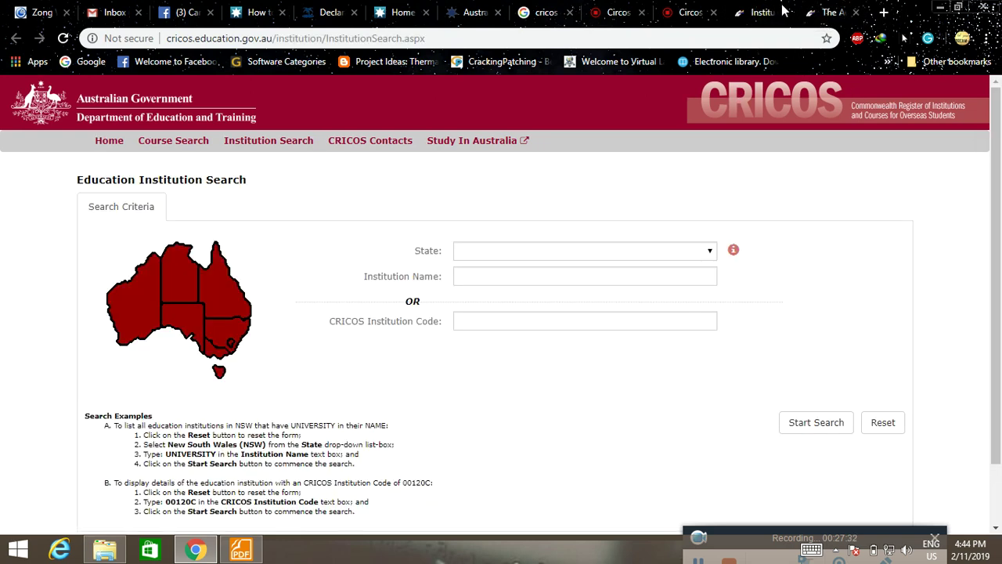
click(784, 11)
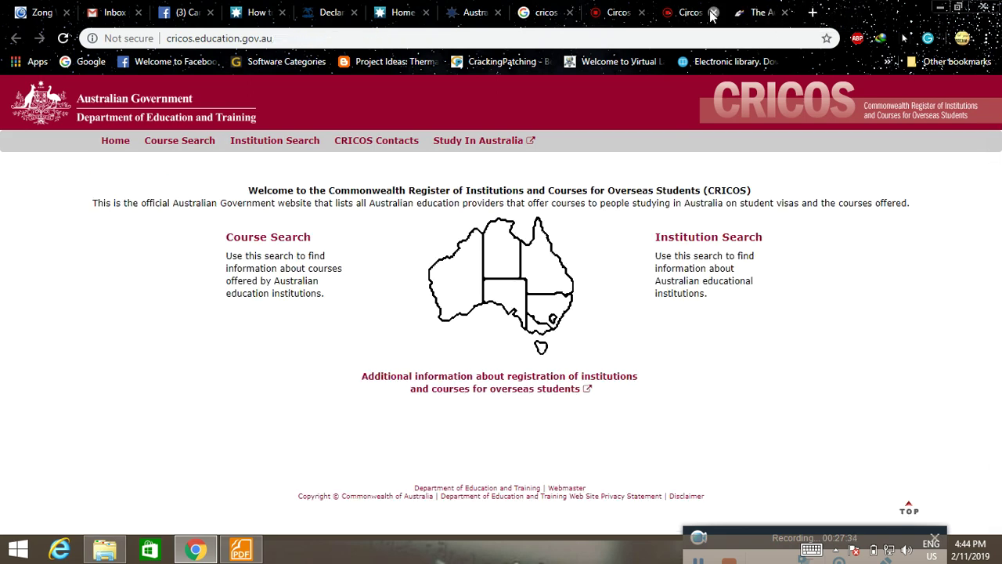
click(641, 13)
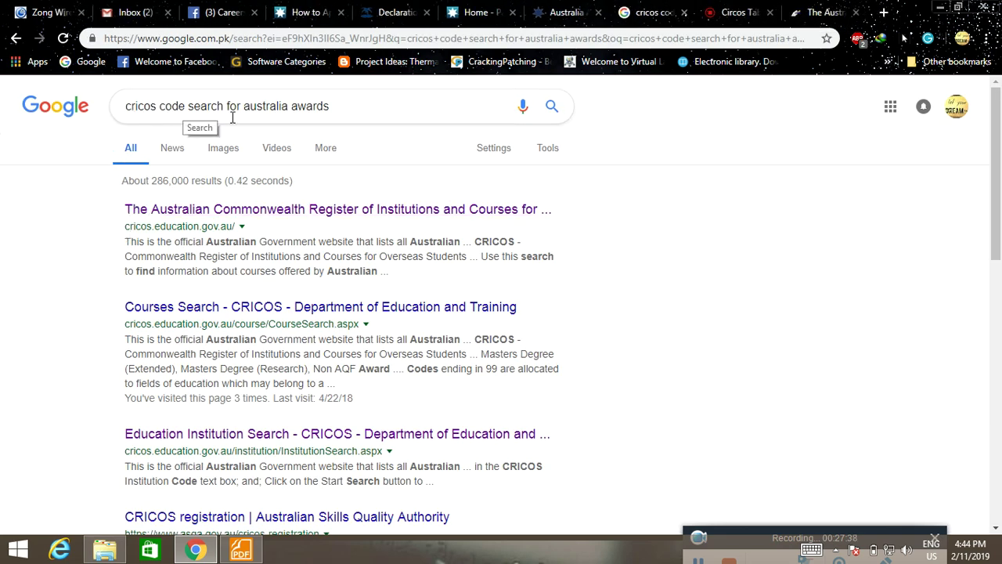
click(316, 215)
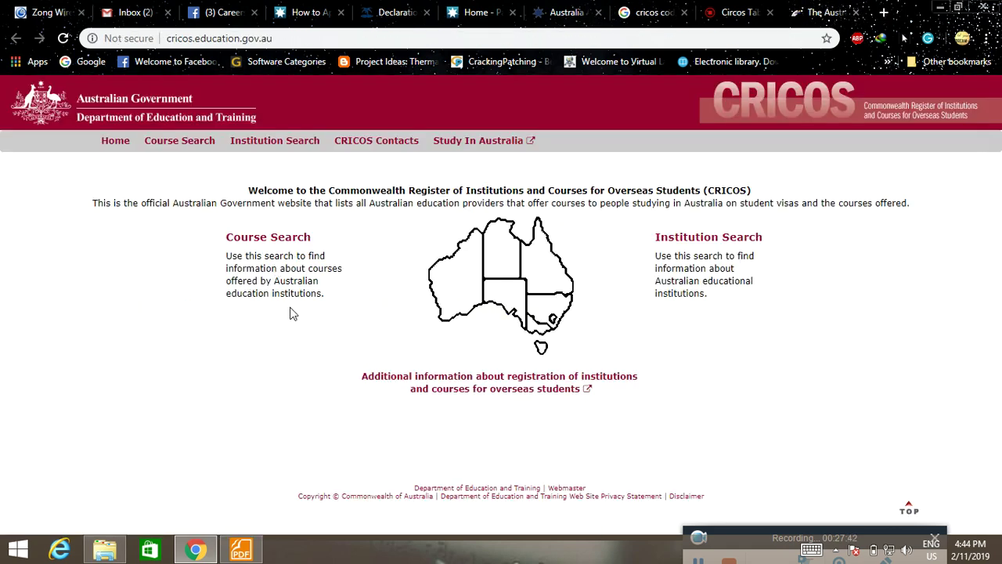
Fill the CRICOS Course Search with Western Australia, Chemical Engineering and Masters Degree (Research).
click(186, 141)
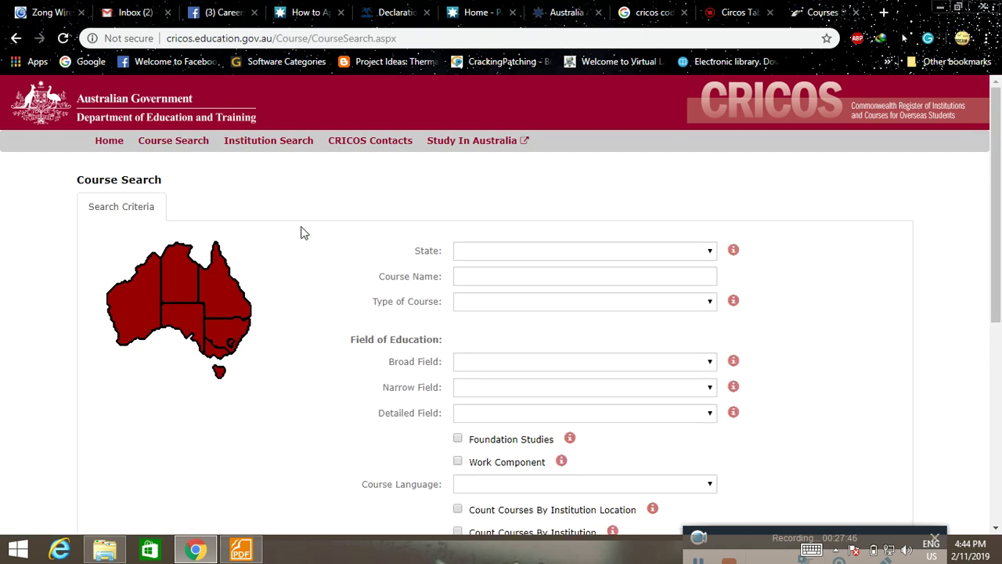
scroll(580, 194, down, 2)
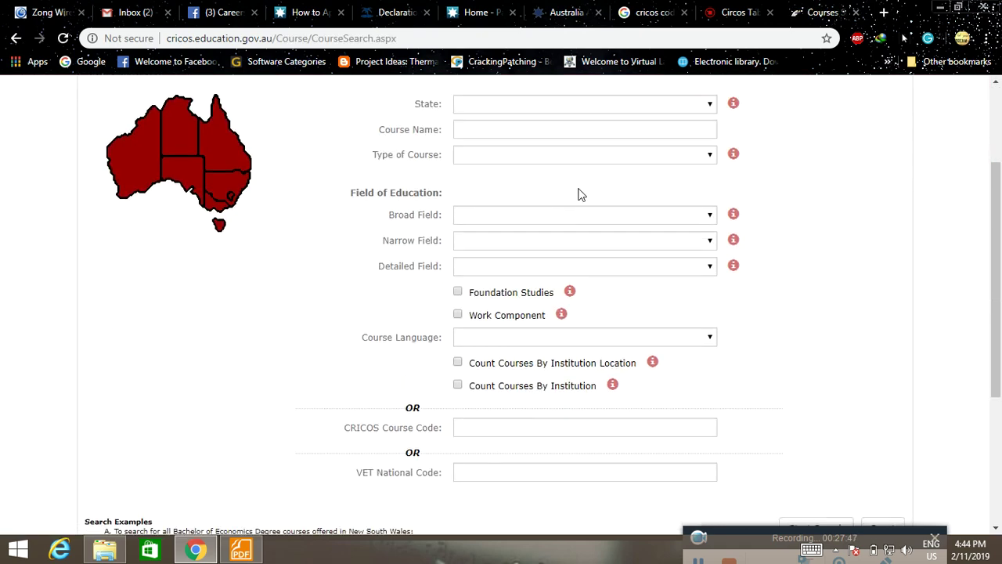
click(711, 105)
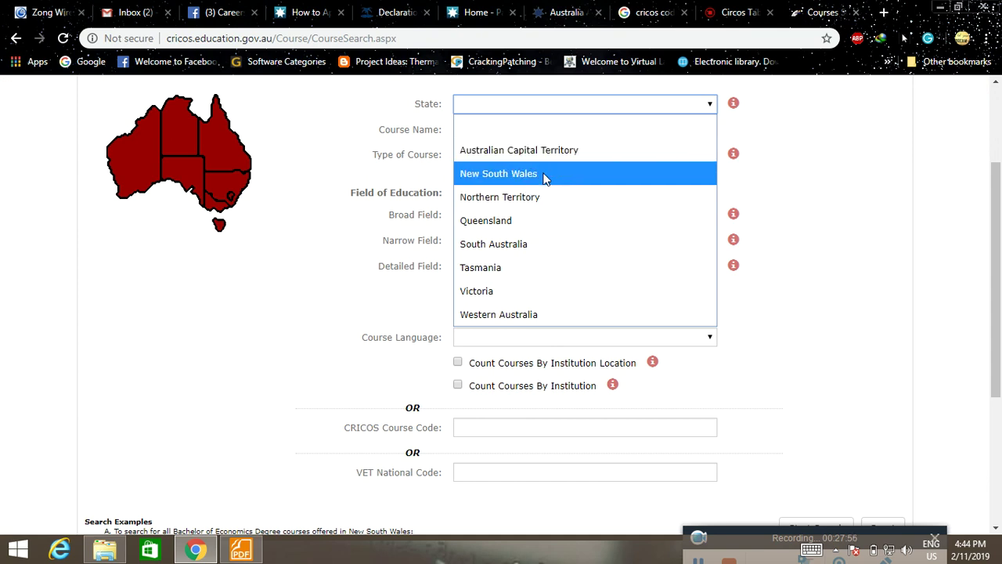
click(537, 314)
click(667, 128)
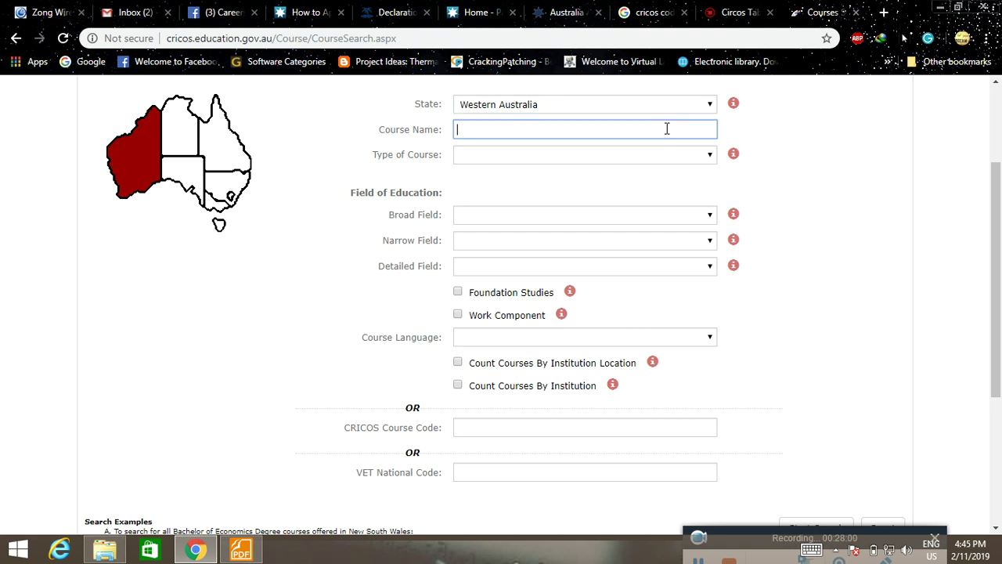
text(Chemical Engineering)
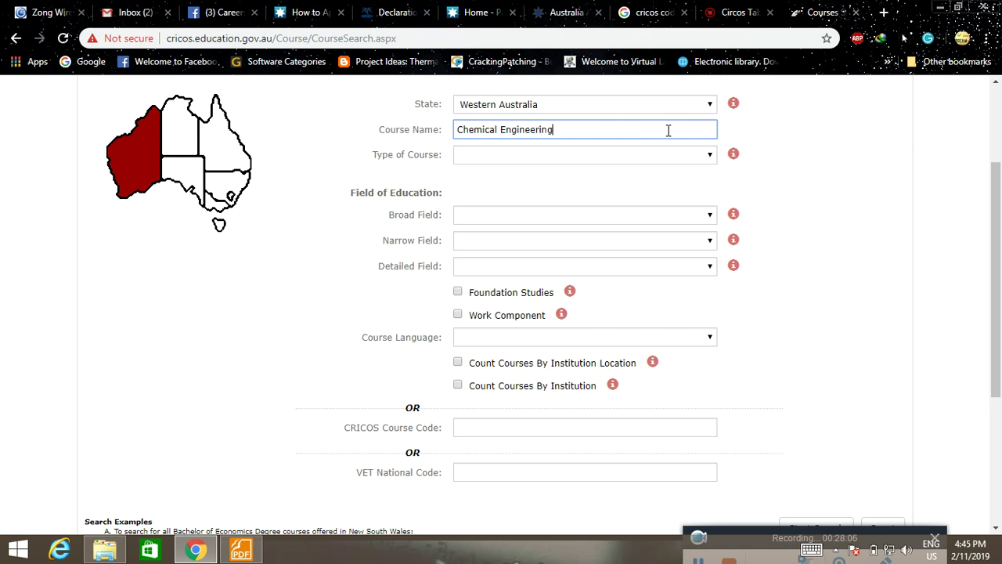
click(709, 155)
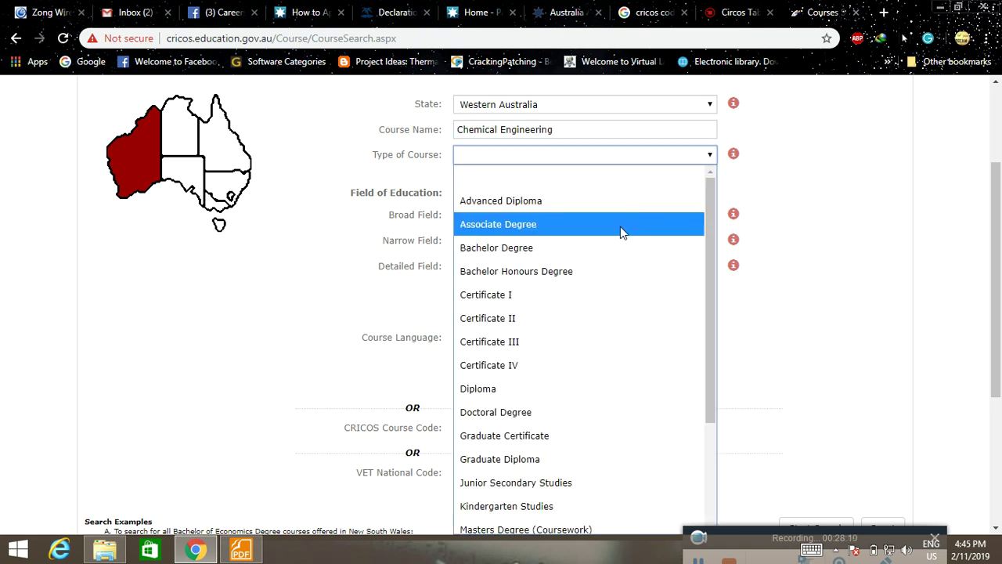
scroll(621, 270, down, 2)
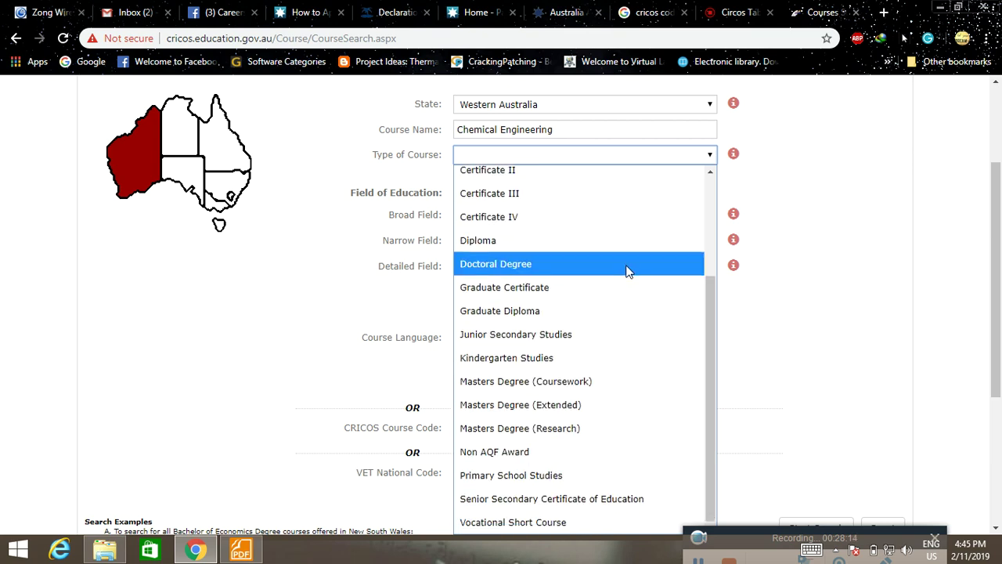
click(569, 436)
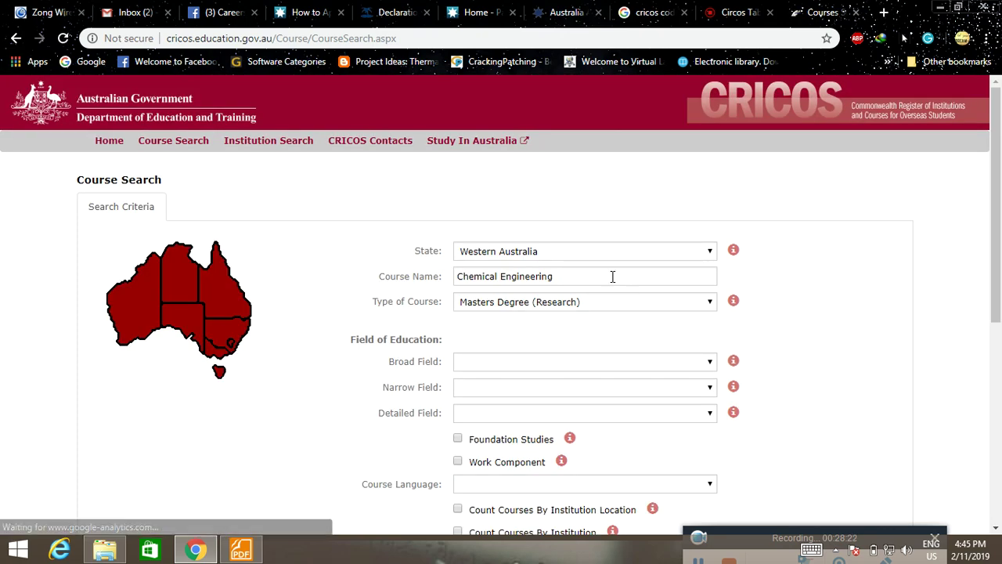
scroll(548, 267, down, 2)
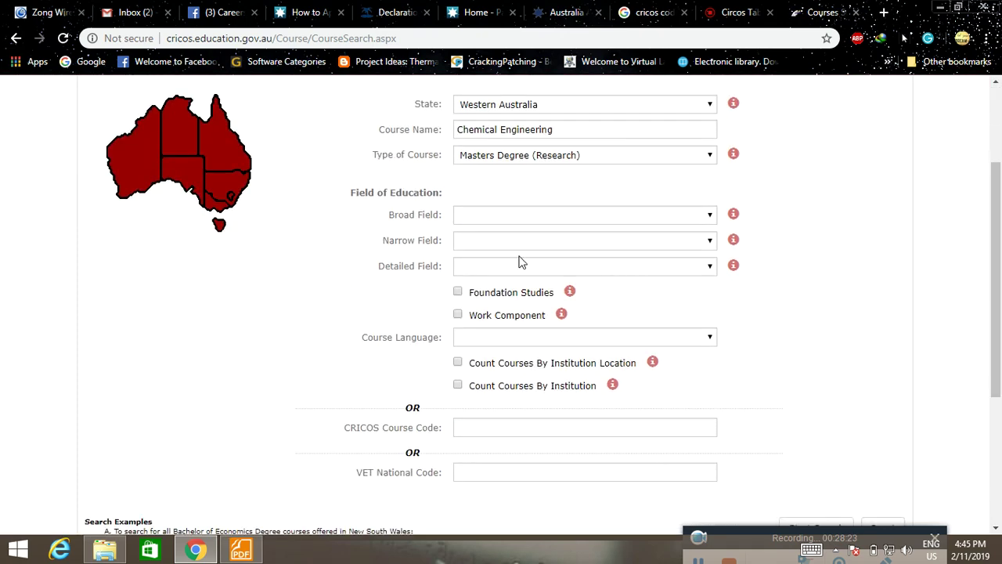
Set field of education to 03 Engineering, 0399 Other Engineering, 039901 Environmental Engineering.
click(710, 217)
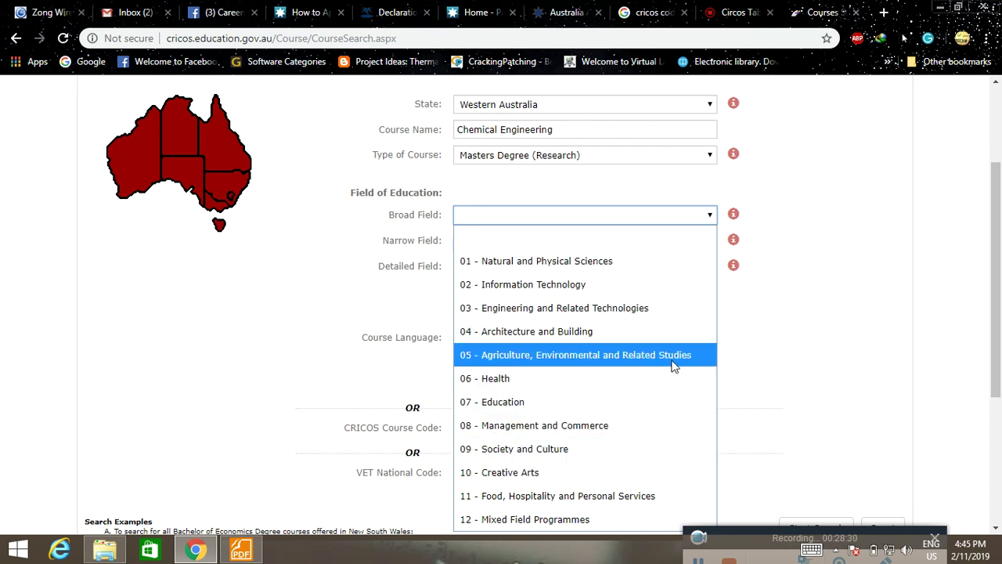
click(598, 308)
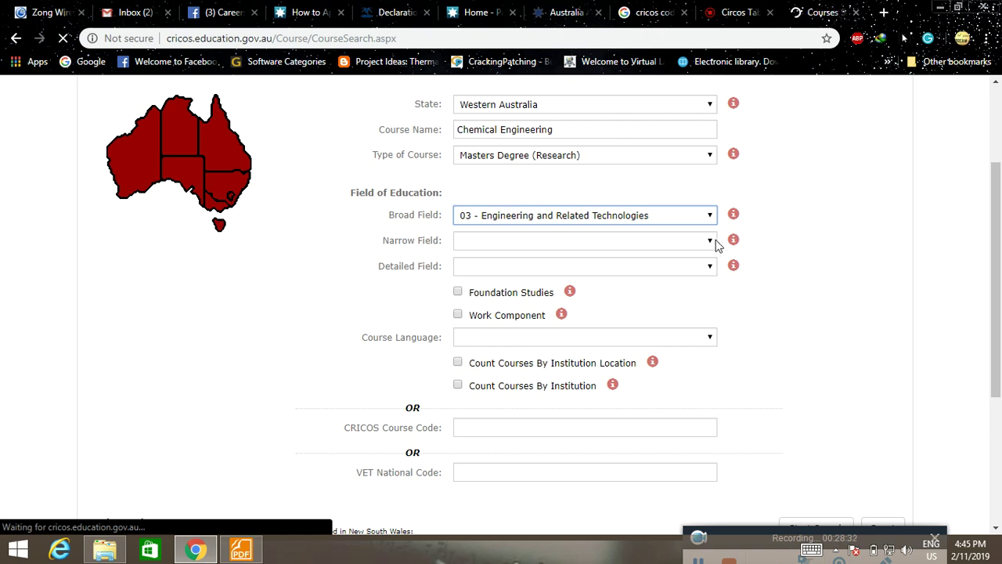
scroll(694, 352, down, 3)
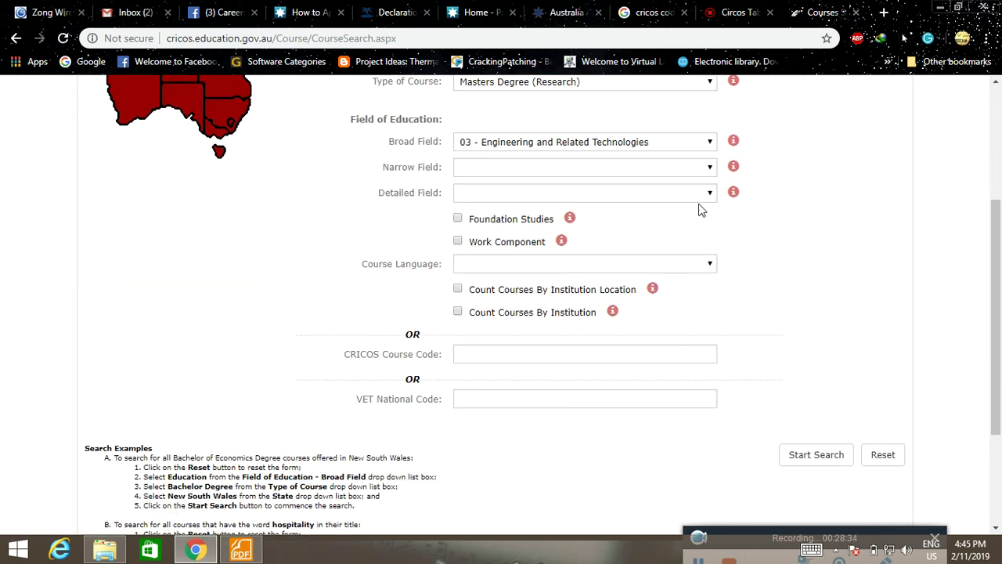
click(710, 168)
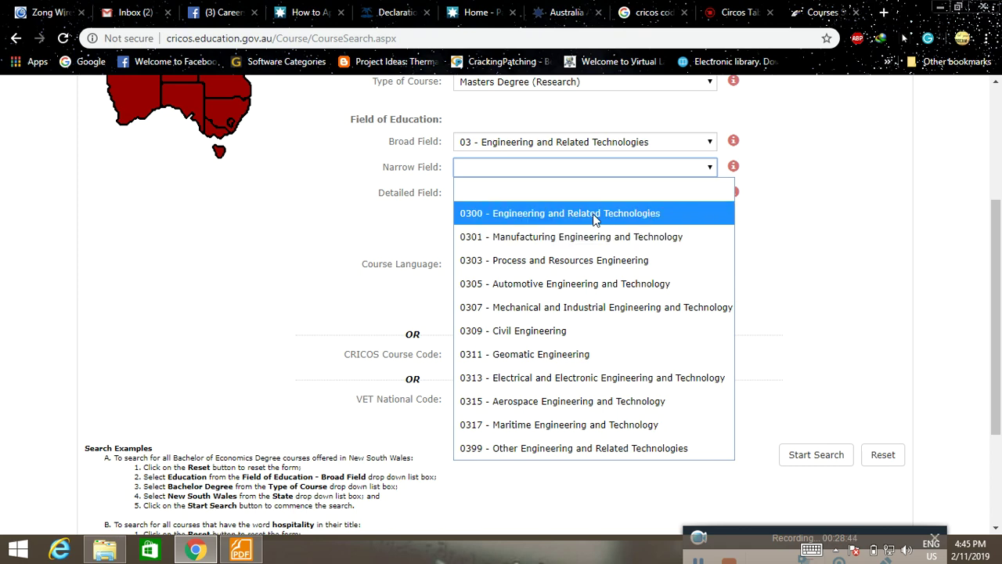
click(594, 220)
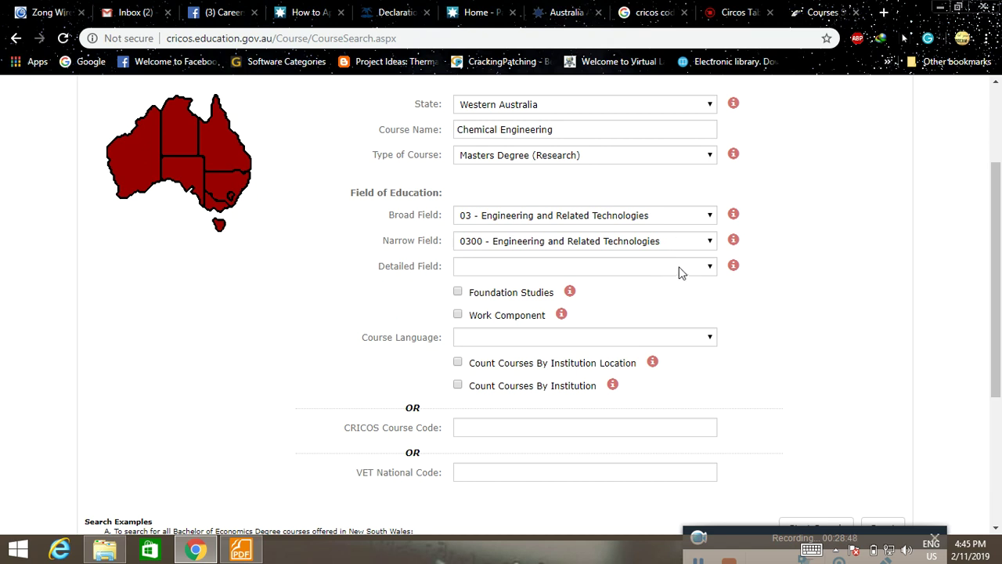
click(704, 268)
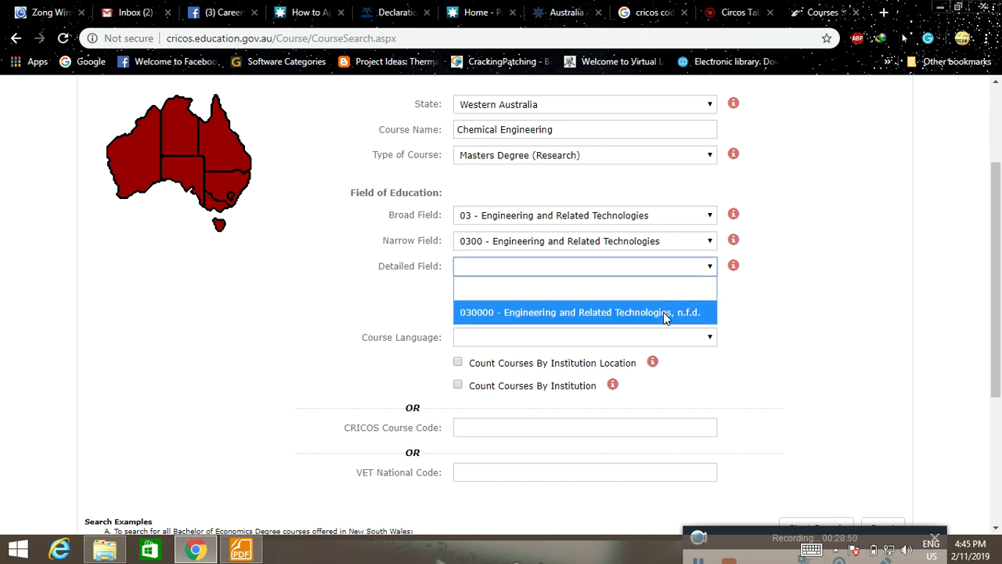
click(664, 312)
click(697, 243)
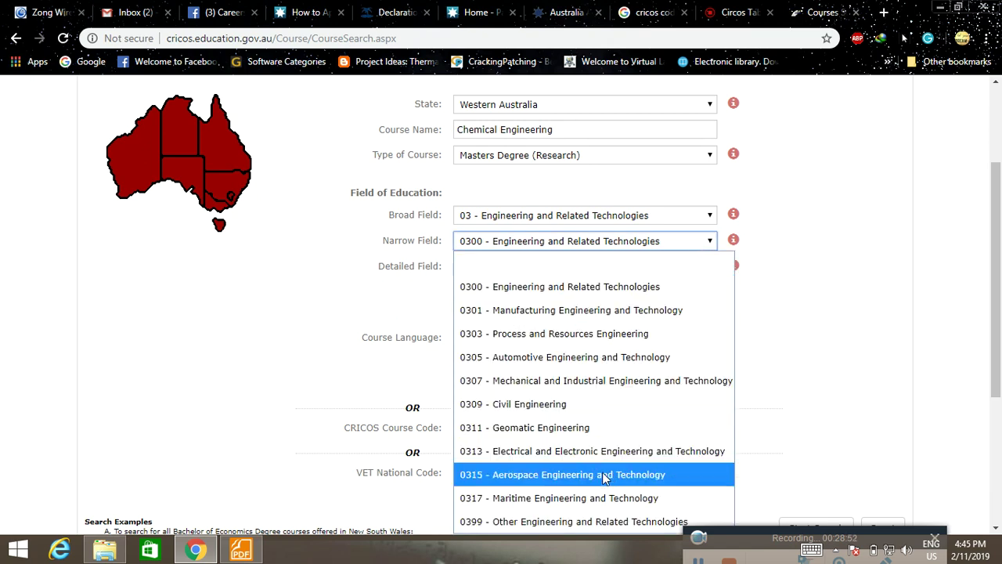
click(605, 522)
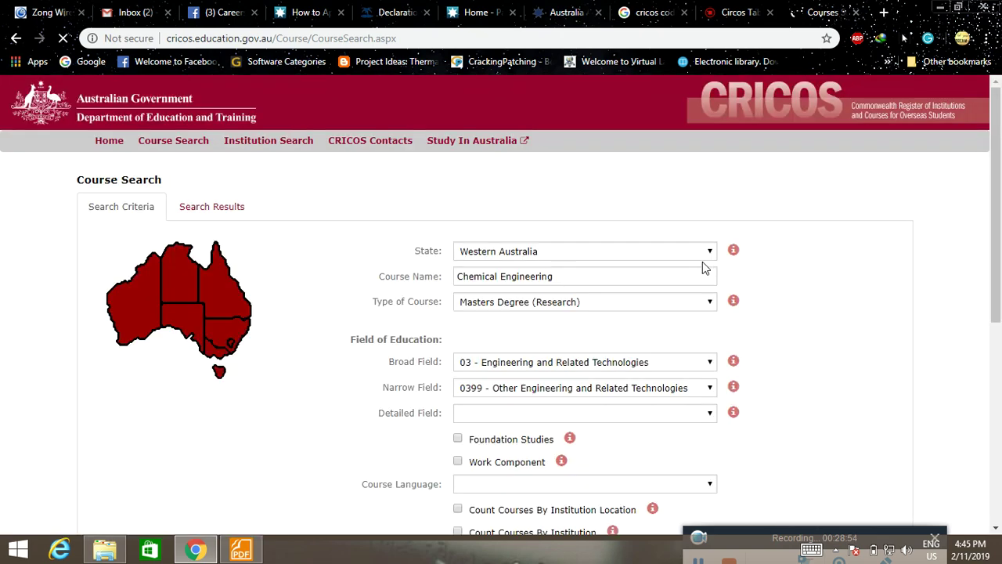
click(709, 195)
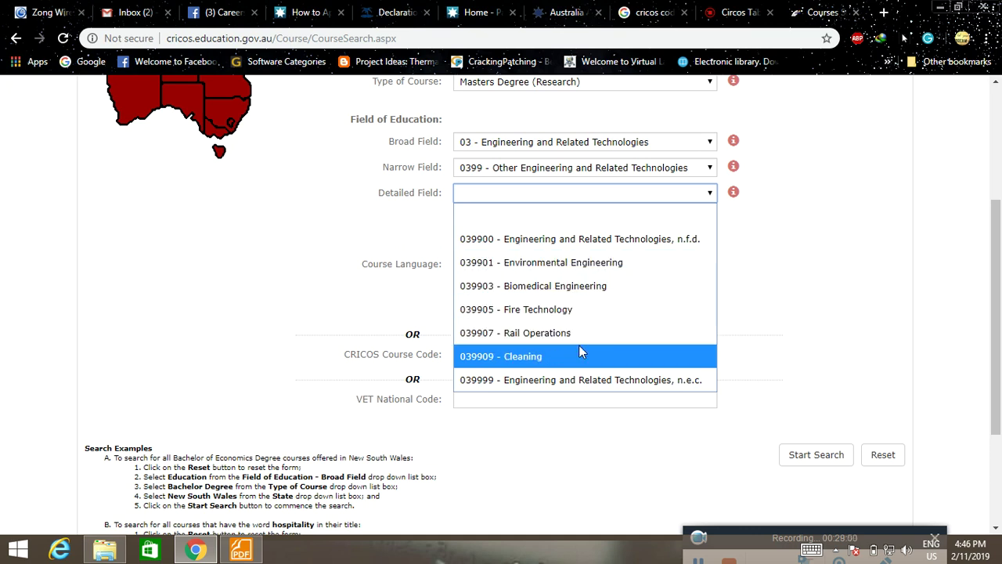
click(602, 268)
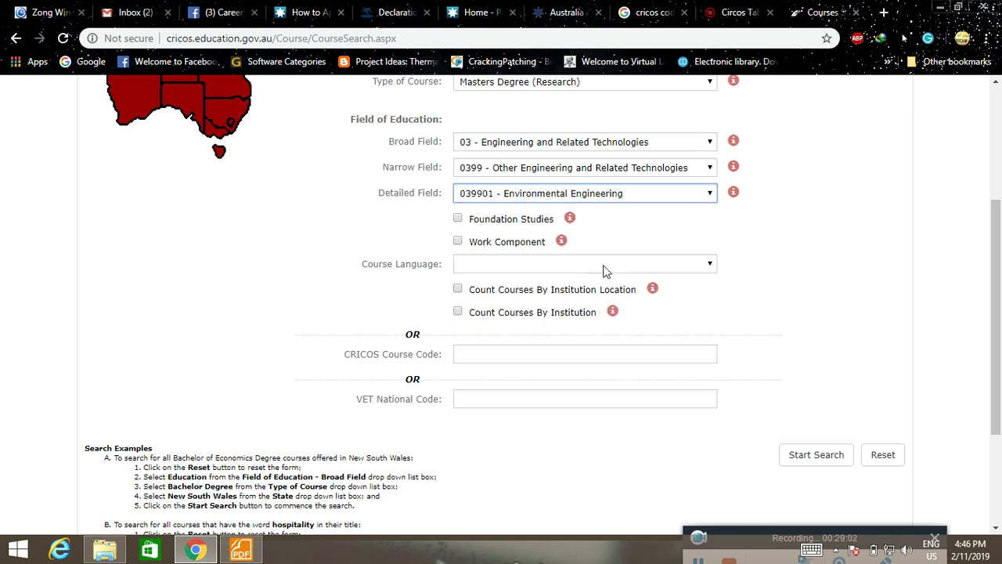
Set the course language to English.
scroll(603, 271, down, 1)
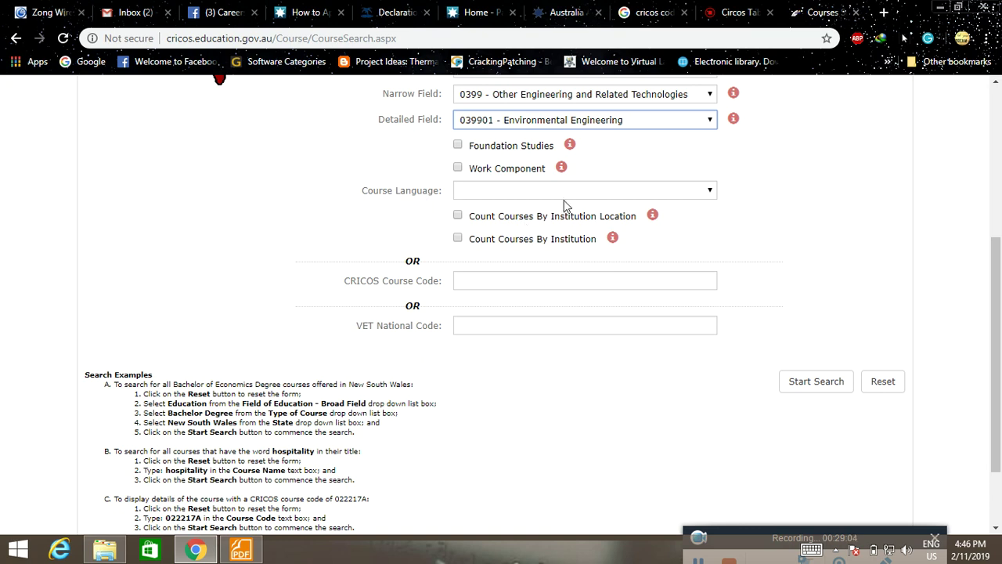
click(662, 196)
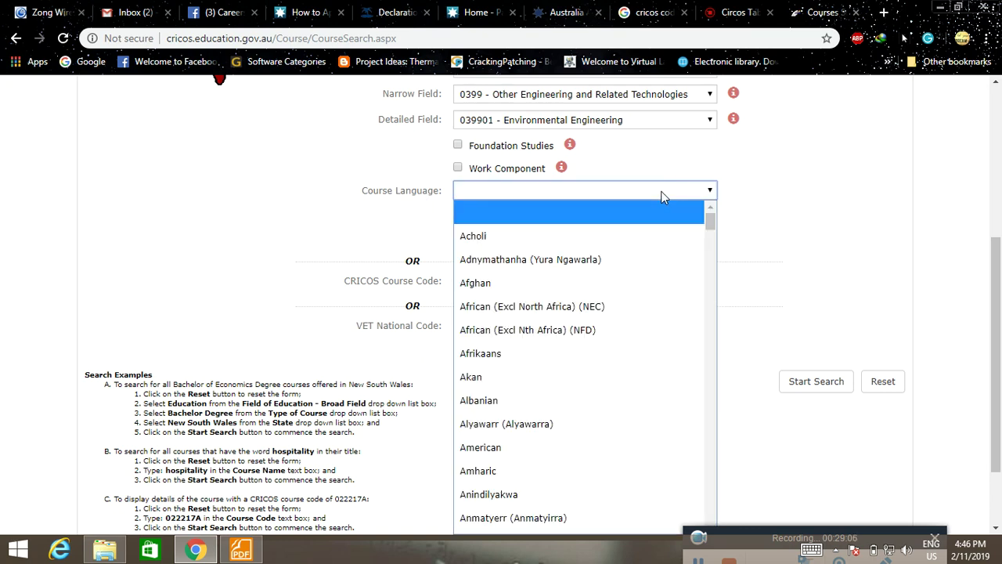
scroll(663, 288, down, 2)
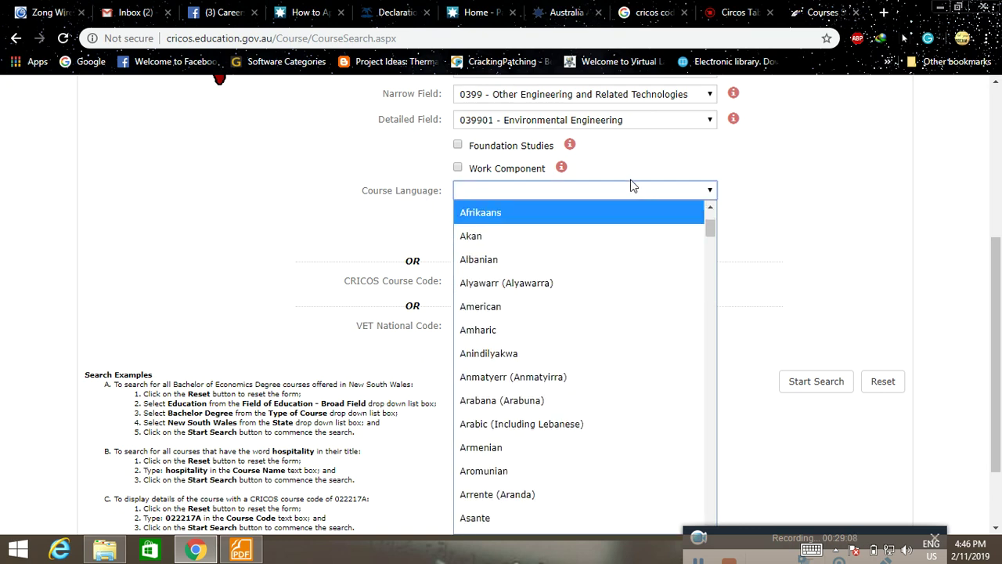
text(english)
key(Return)
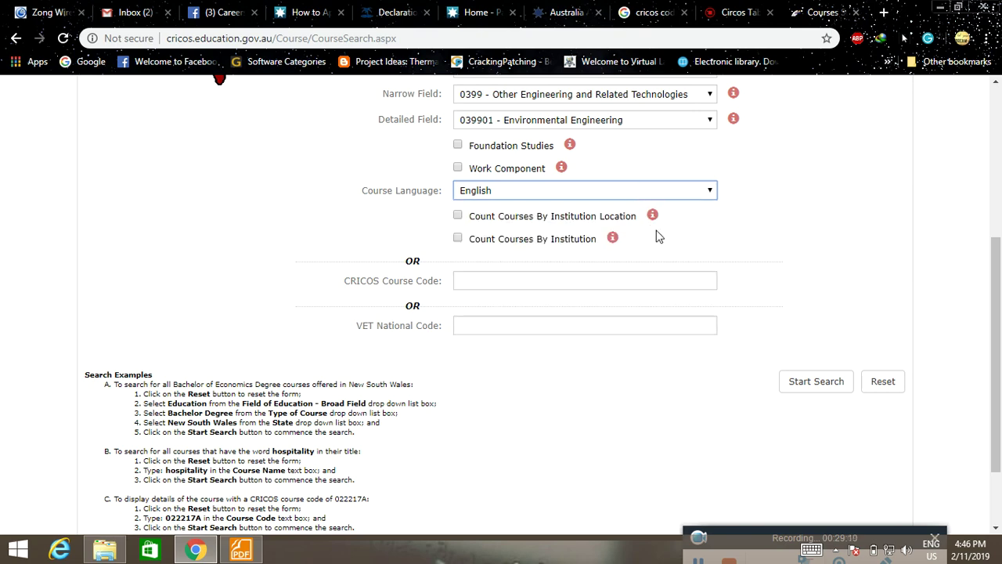
scroll(694, 234, down, 2)
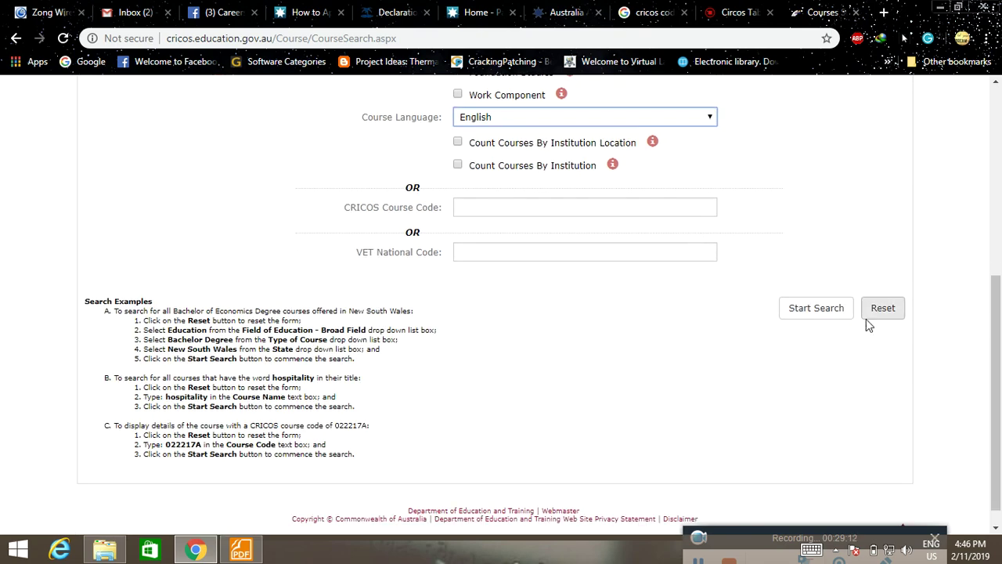
Run the course search, revisit the criteria keeping 03 engineering, and search again.
click(833, 311)
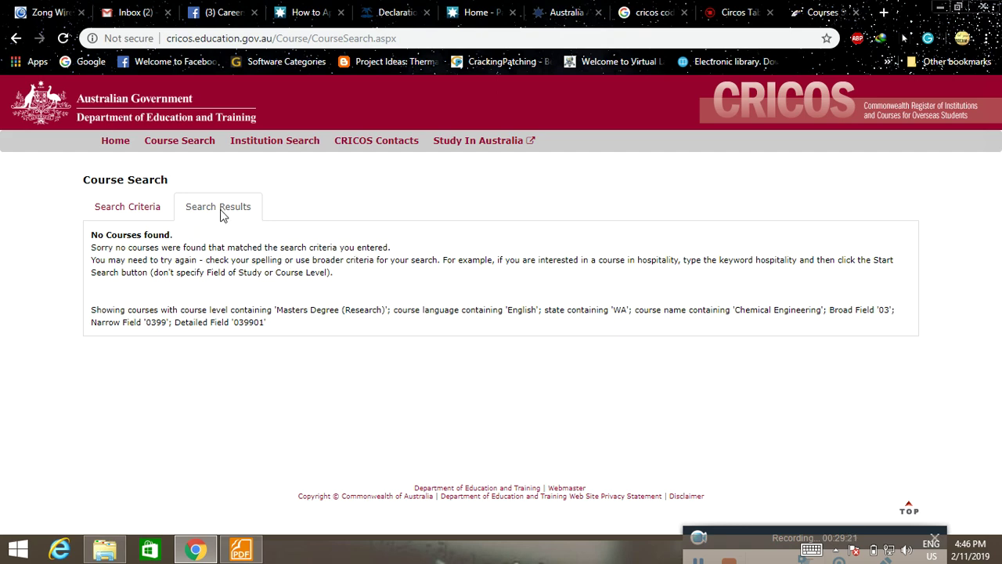
click(128, 208)
scroll(853, 354, down, 1)
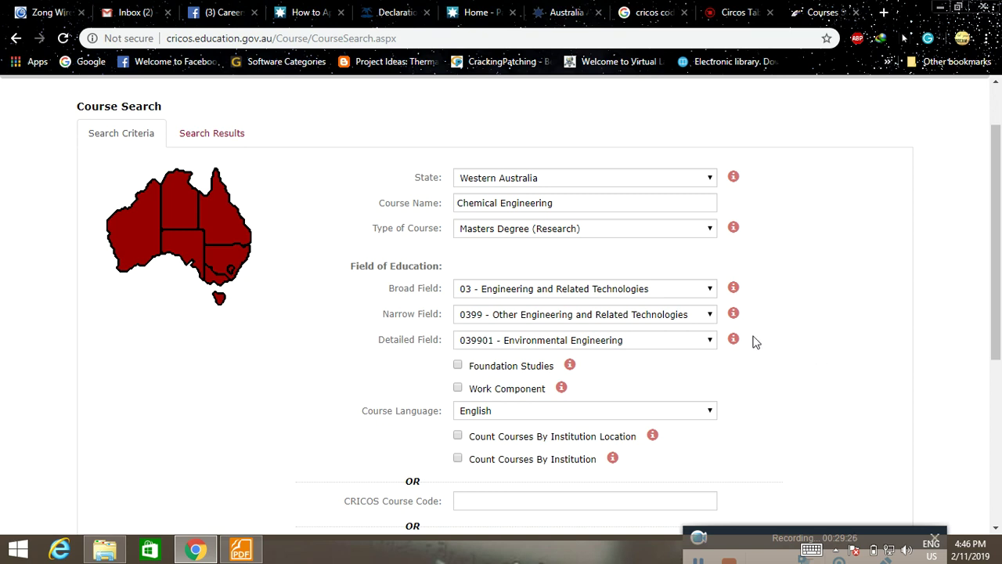
click(707, 298)
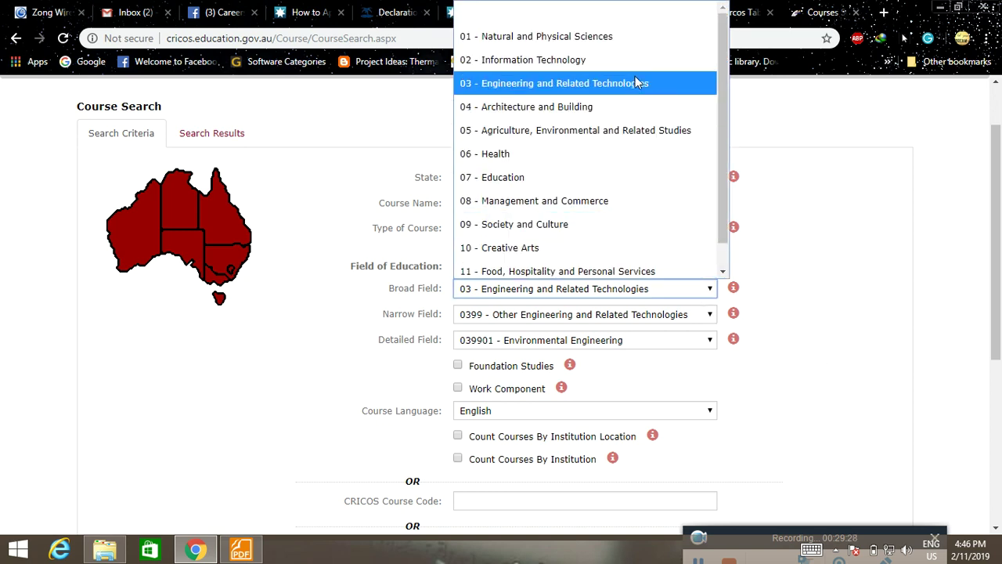
scroll(693, 271, up, 1)
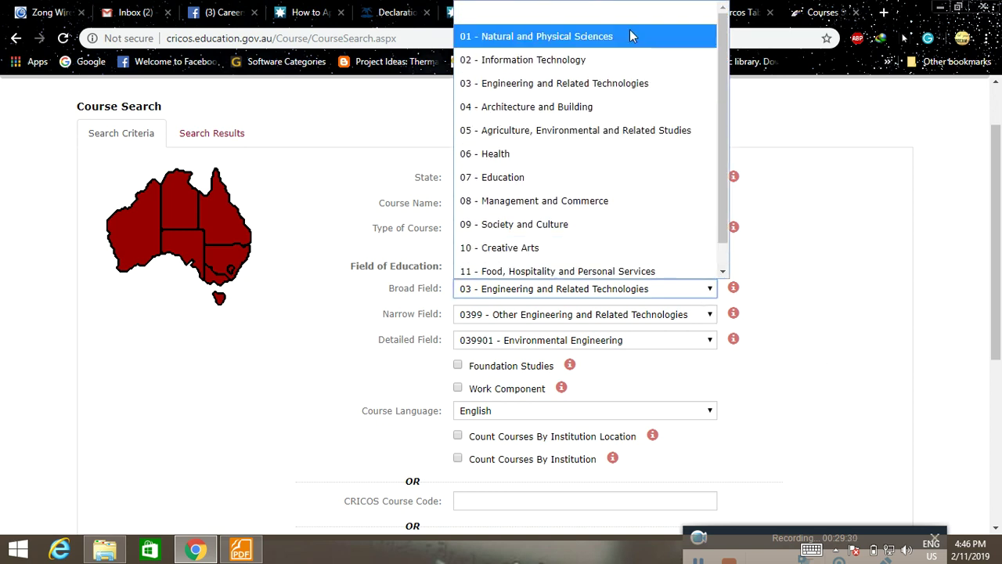
click(810, 141)
scroll(830, 337, down, 2)
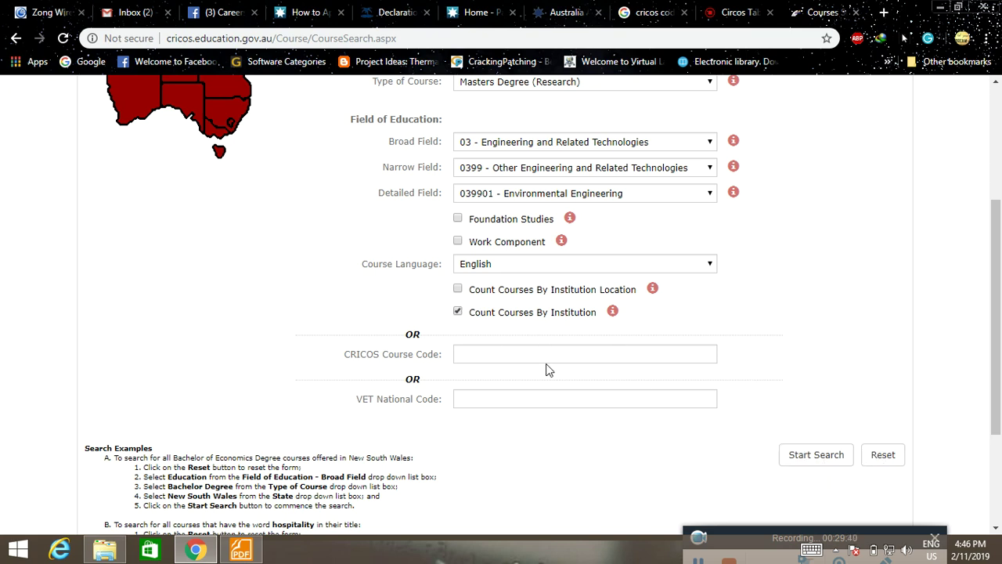
click(819, 454)
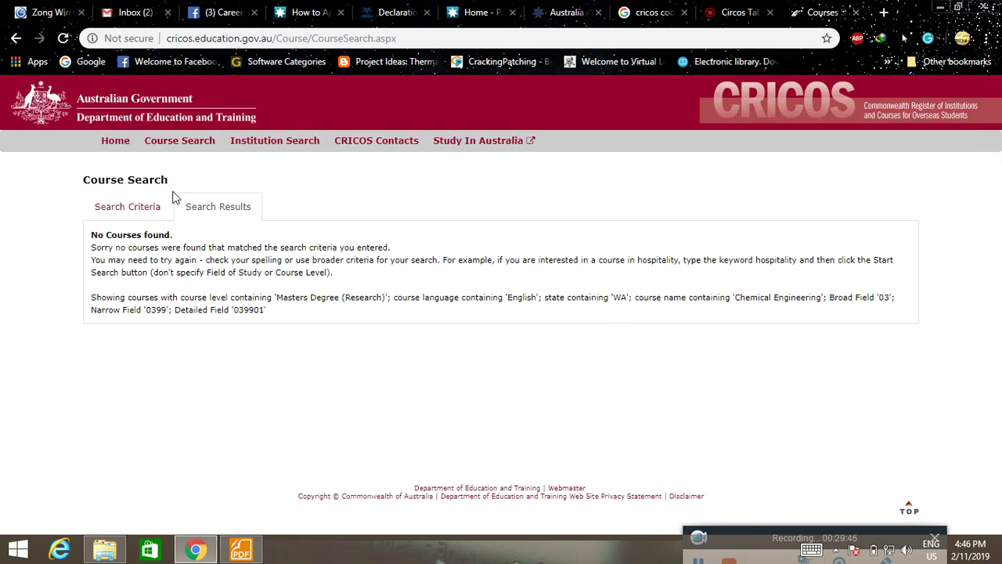
Start a fresh Course Search with State set to South Australia.
click(156, 208)
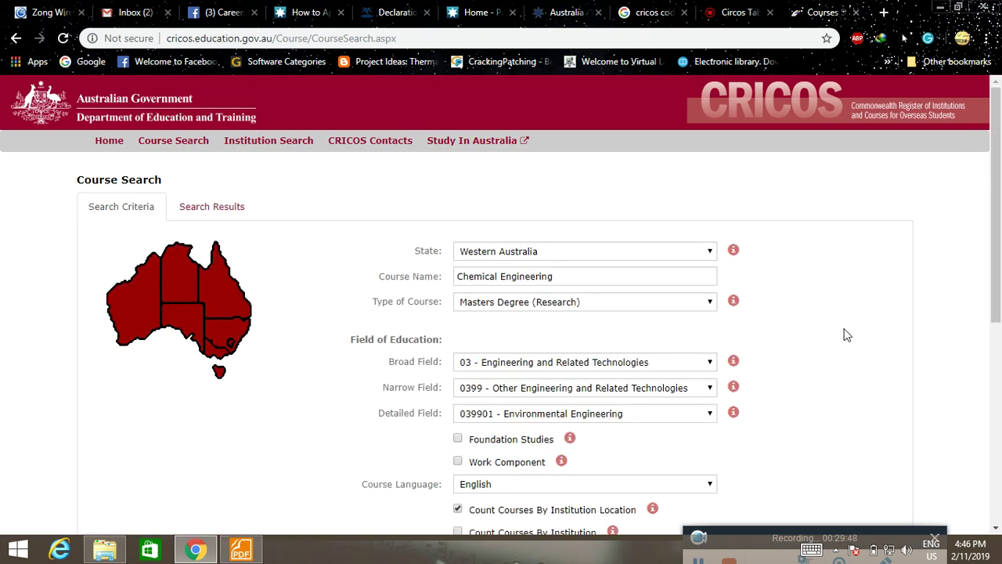
scroll(847, 335, down, 1)
scroll(848, 333, up, 1)
click(183, 145)
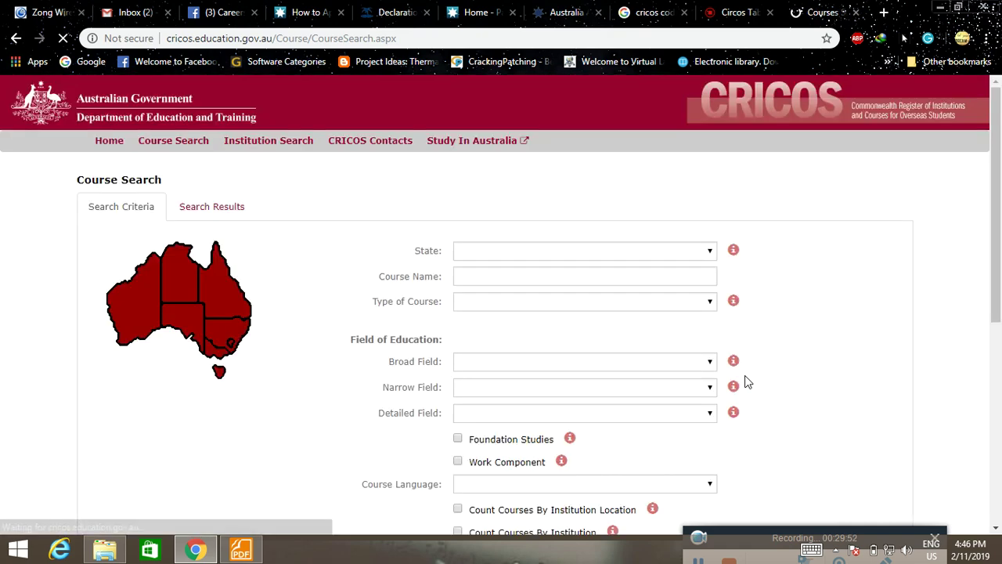
click(701, 252)
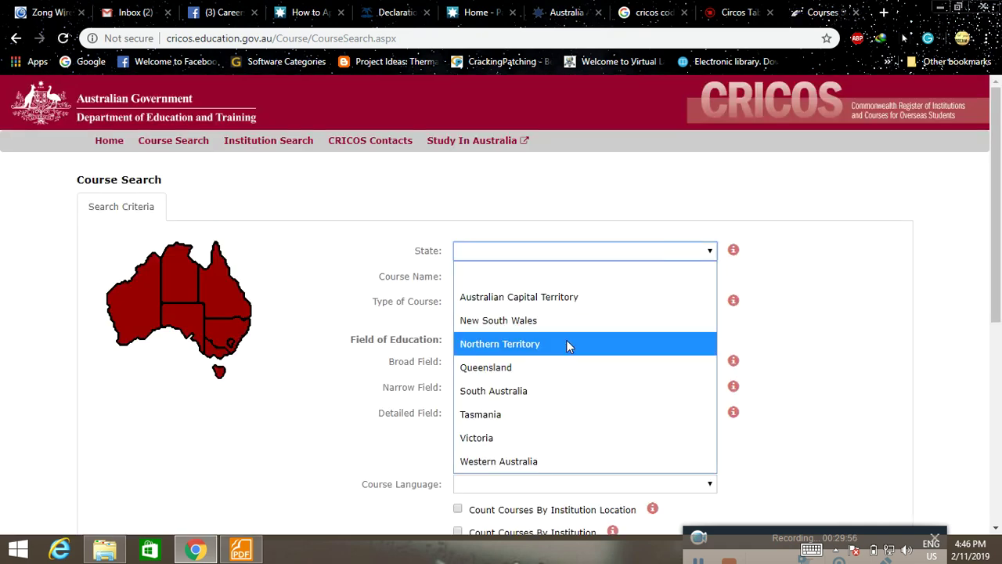
click(543, 390)
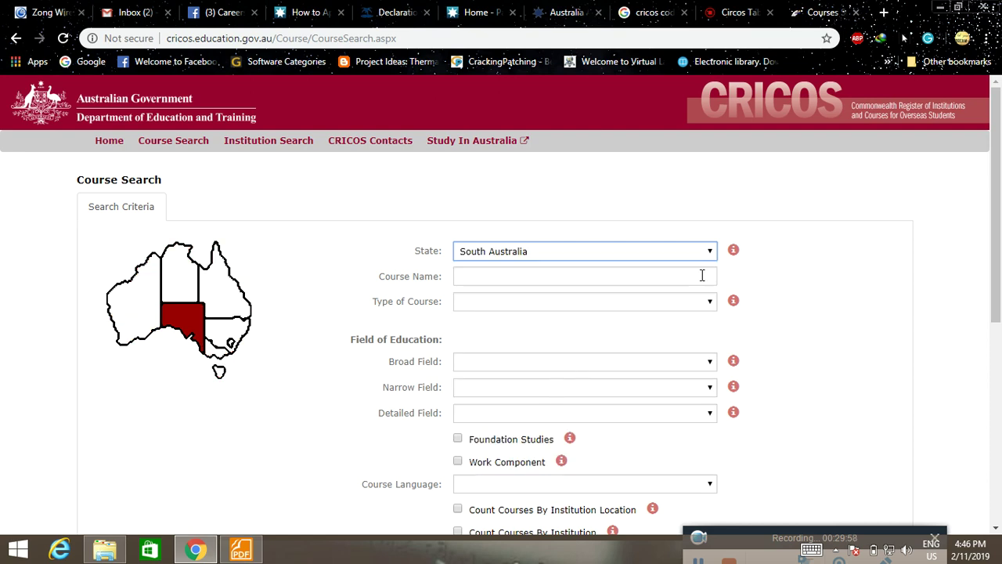
Choose Masters Degree (Coursework) and search with courses counted by institution.
click(709, 303)
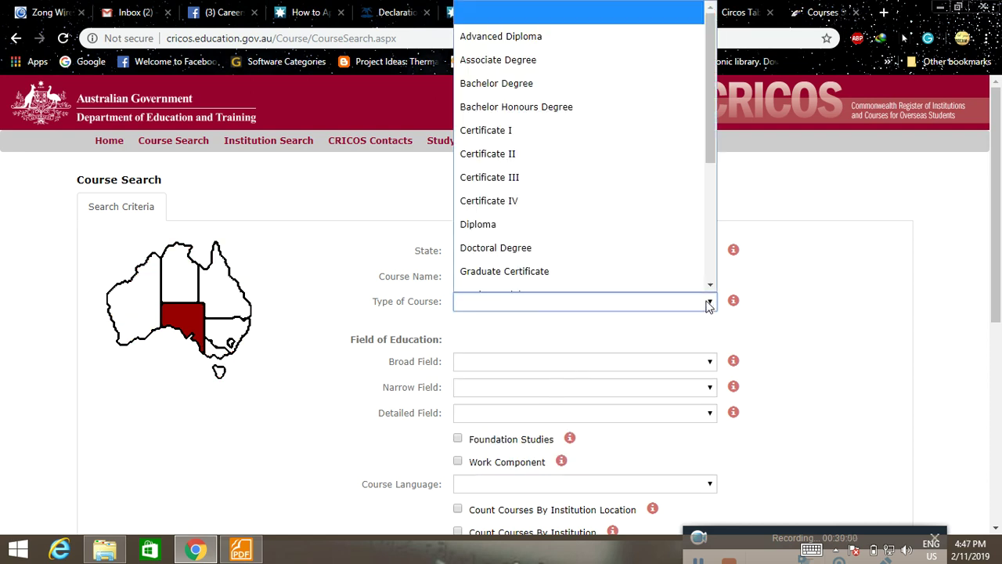
scroll(689, 105, down, 1)
drag(712, 99, 653, 206)
click(559, 153)
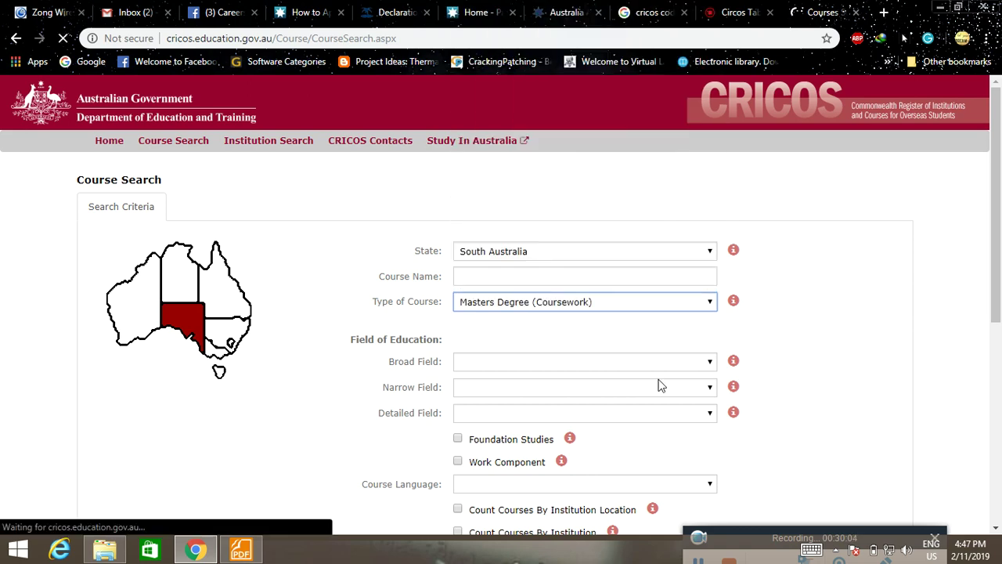
scroll(678, 375, down, 1)
scroll(808, 371, down, 5)
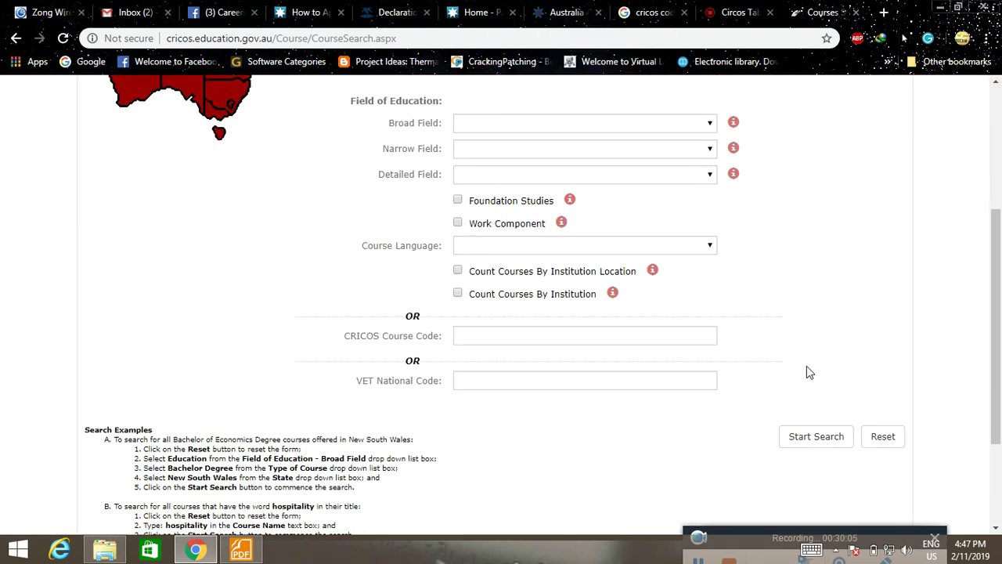
scroll(518, 247, up, 2)
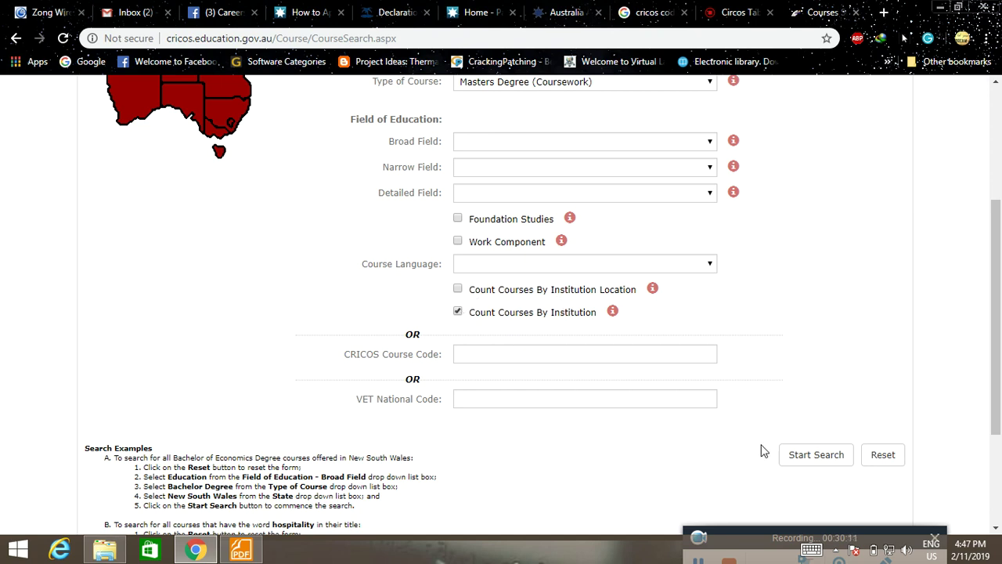
click(817, 455)
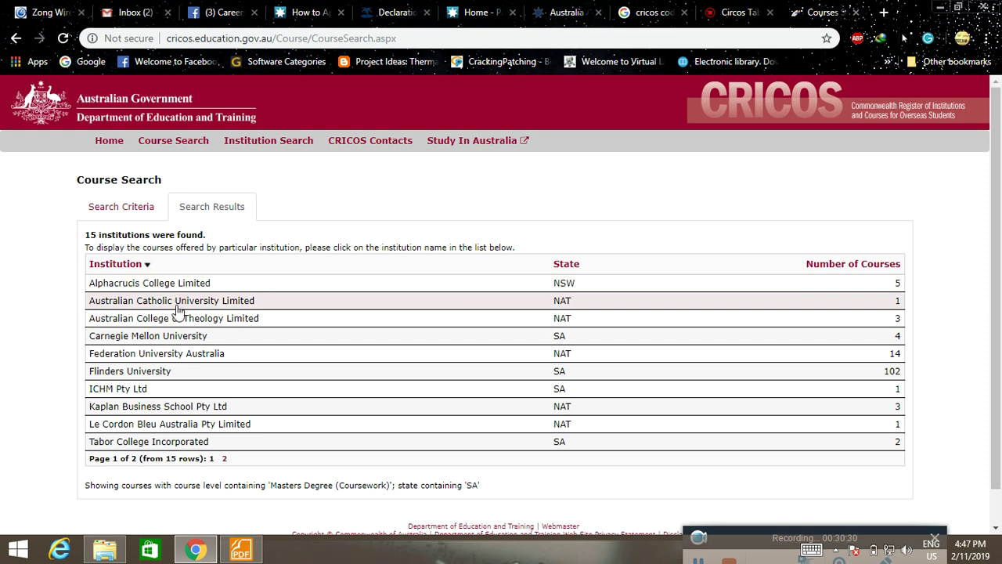
Copy Federation University Australia's CRICOS provider code 00103D from its details page.
click(169, 356)
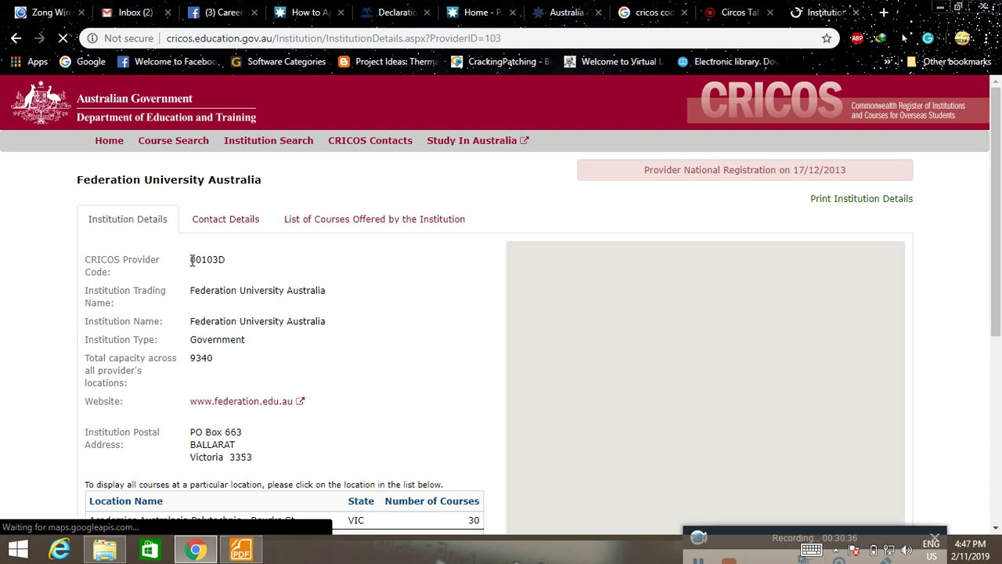
drag(189, 259, 231, 269)
key(ctrl+c)
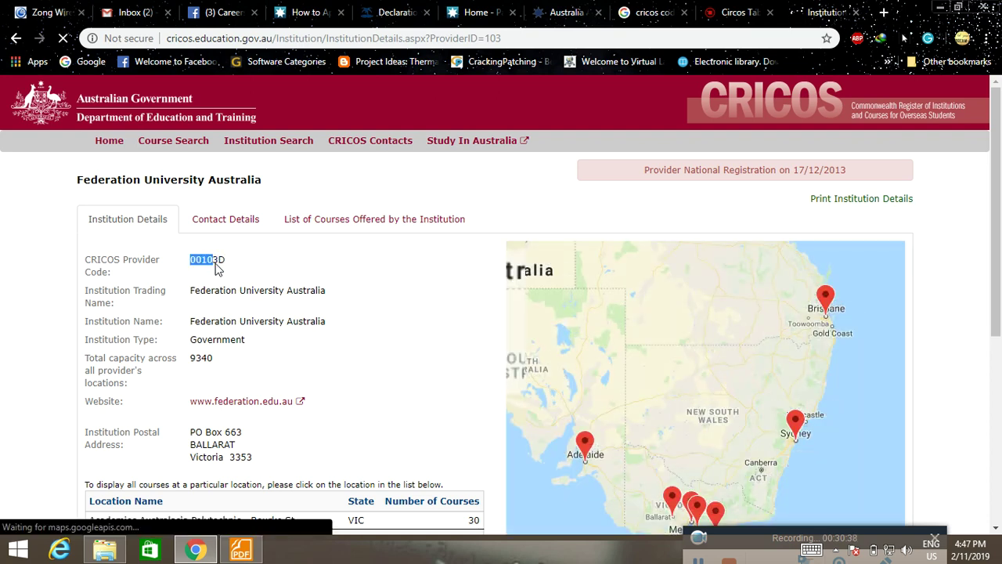
right_click(228, 269)
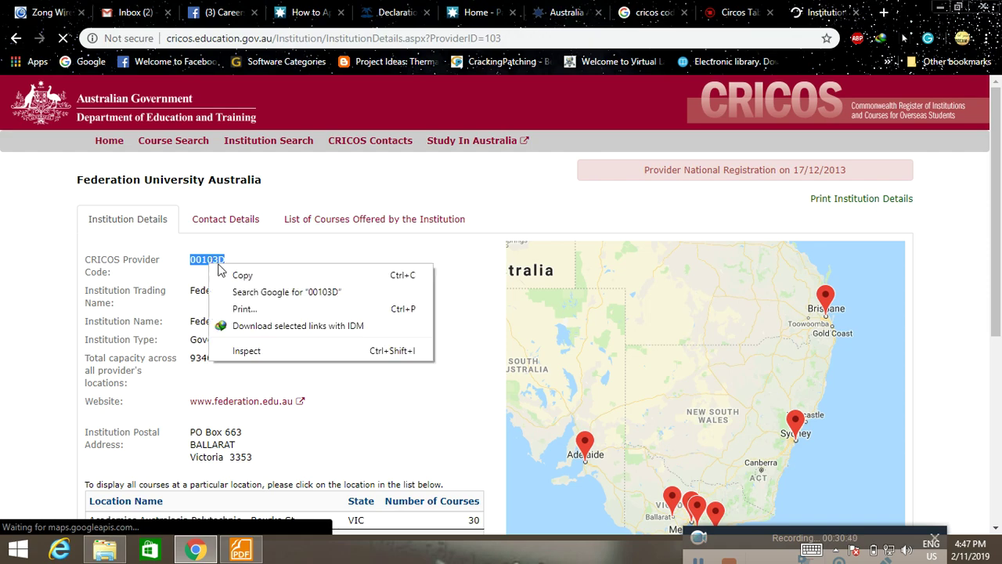
click(266, 275)
In the OASIS application, start adding a new Proposed Study Program entry.
click(595, 8)
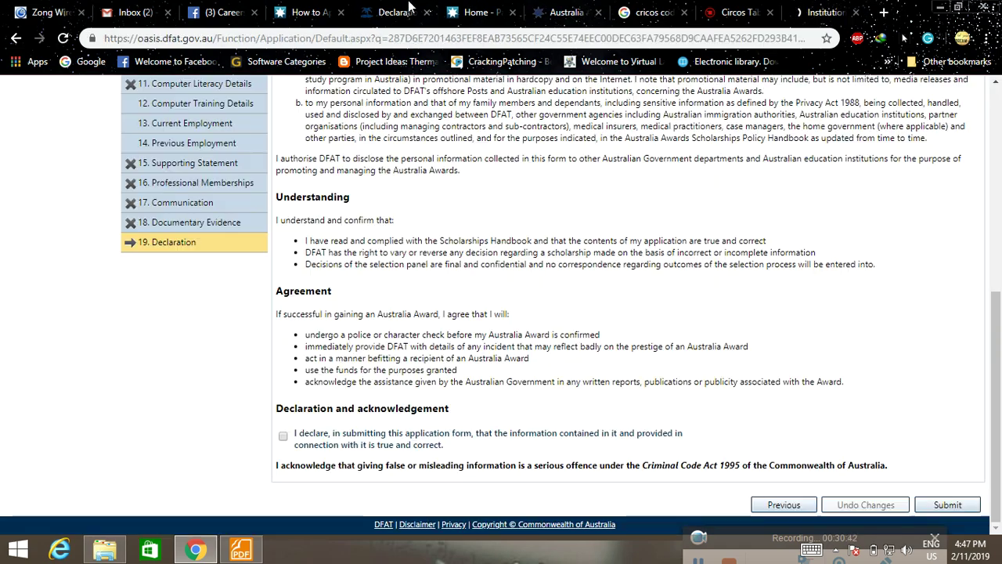
scroll(161, 389, up, 3)
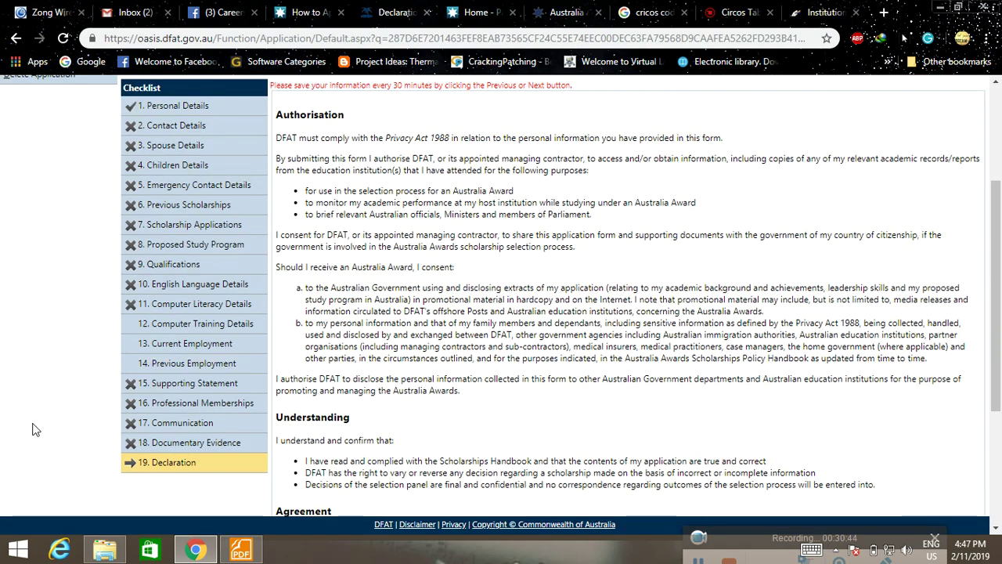
click(202, 247)
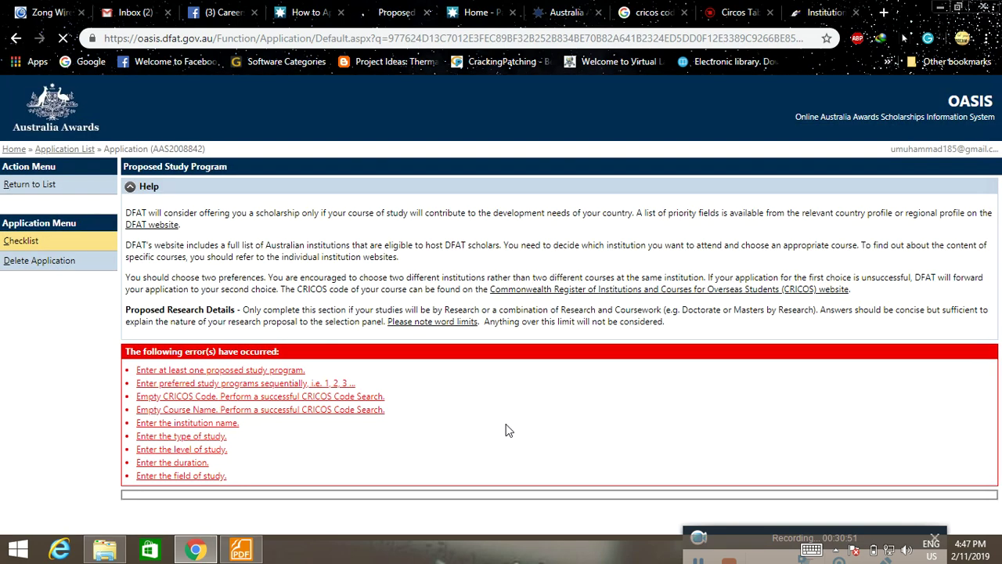
scroll(922, 273, down, 4)
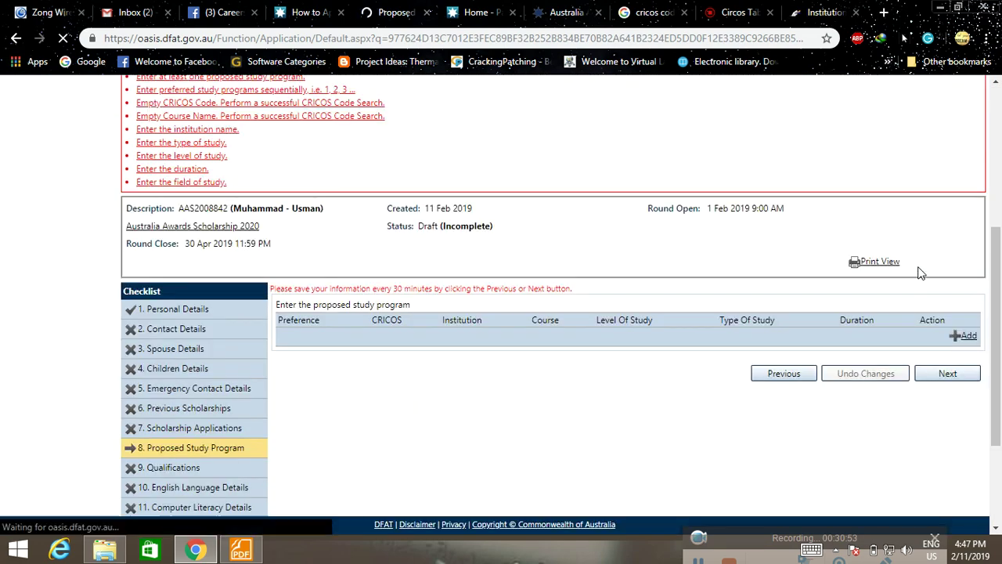
scroll(948, 305, down, 1)
click(967, 264)
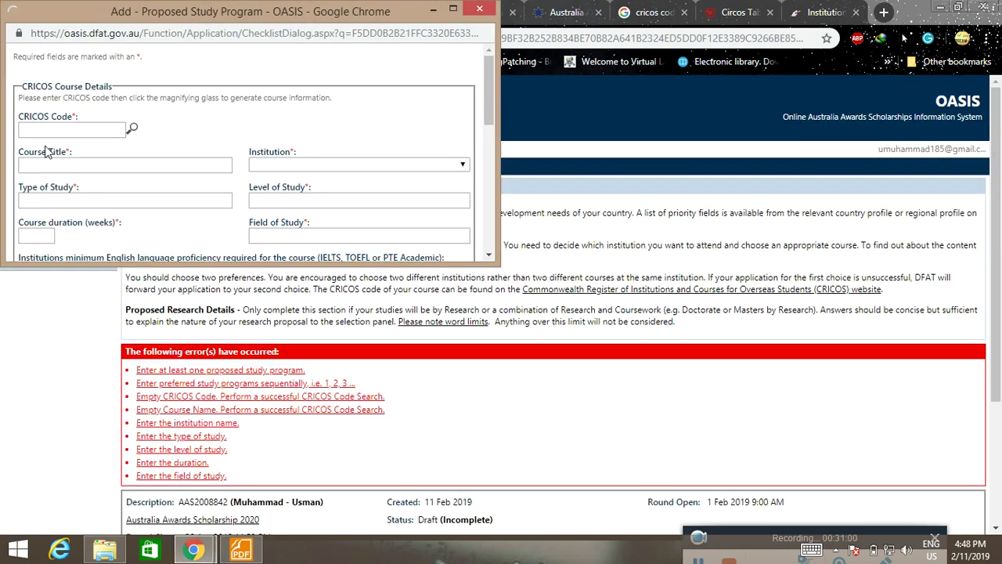
Paste 00103D as the CRICOS Code, dismiss the invalid-length warnings, and close the form.
click(67, 128)
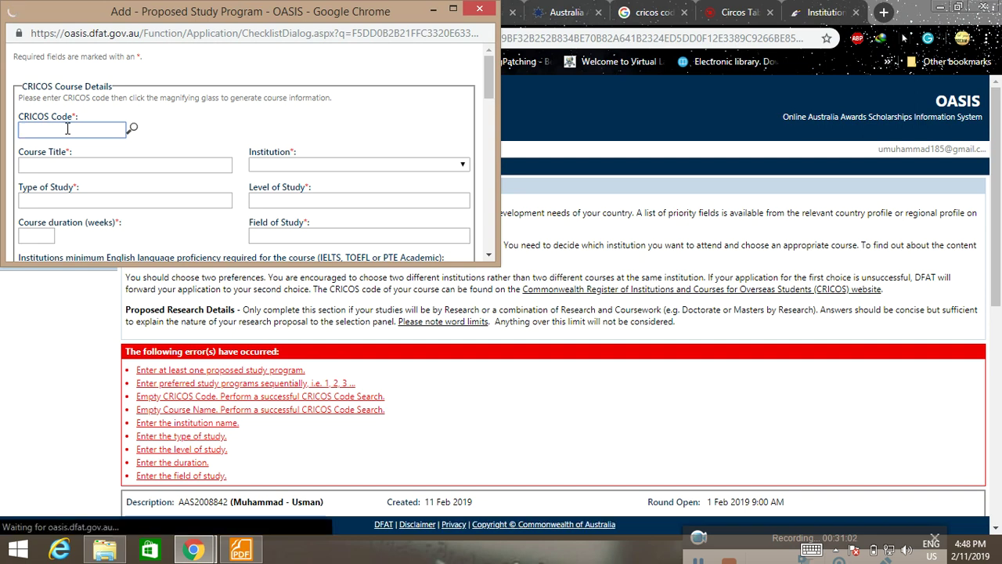
key(ctrl+v)
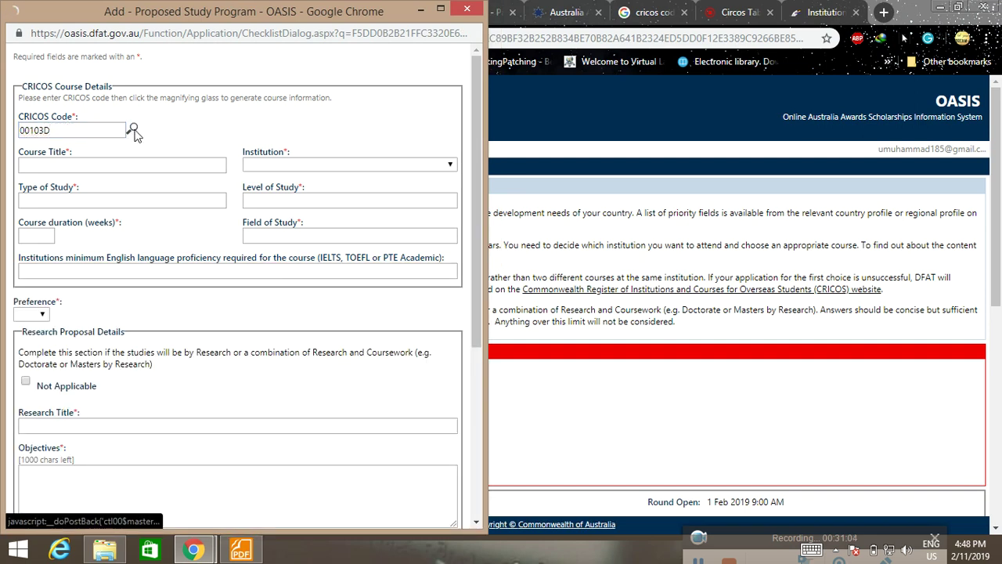
click(134, 129)
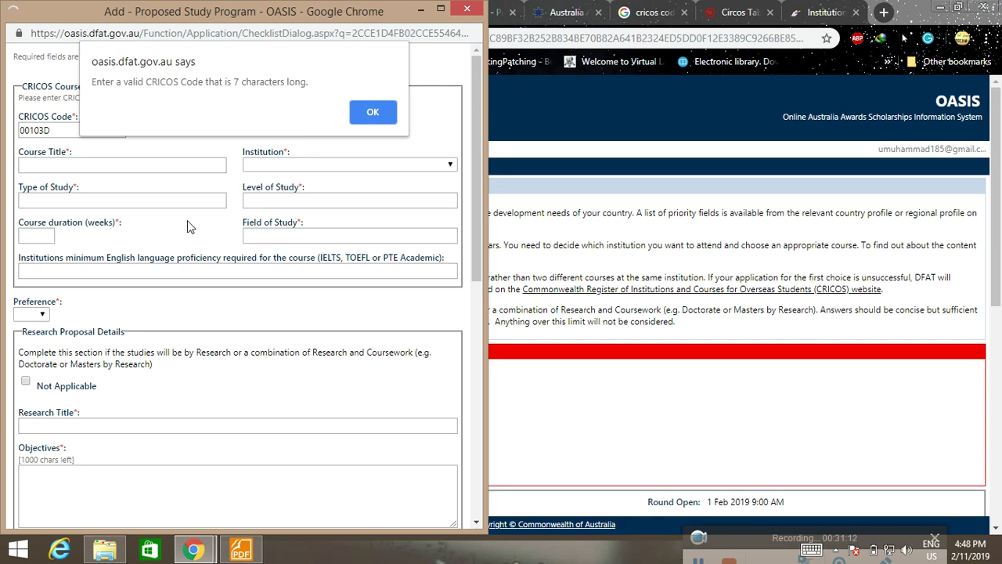
click(375, 122)
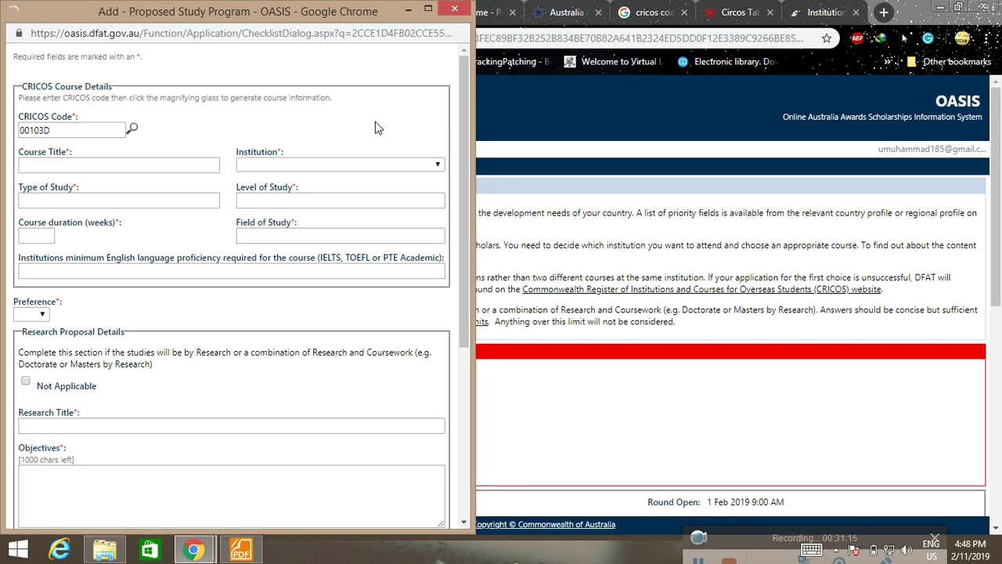
click(133, 130)
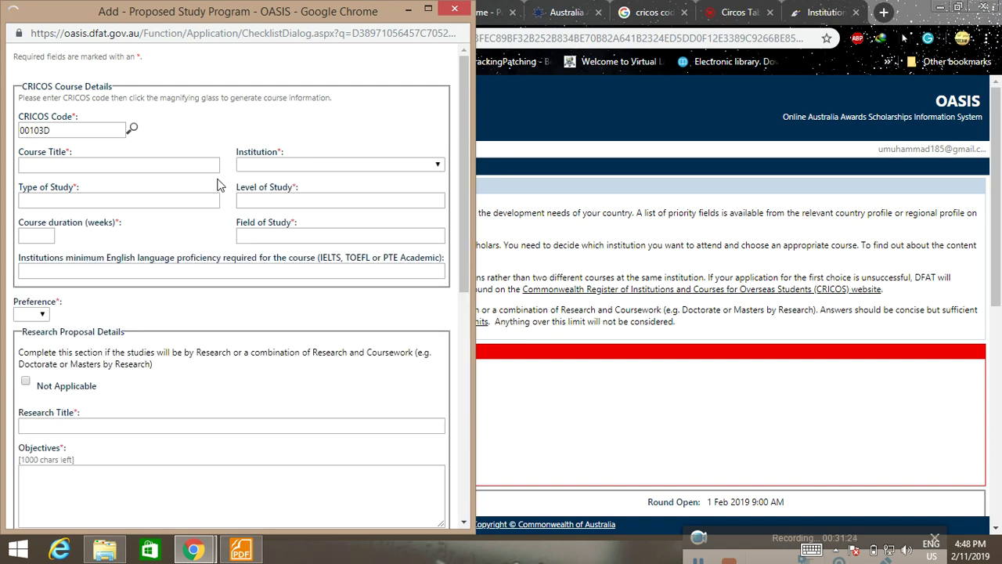
click(404, 166)
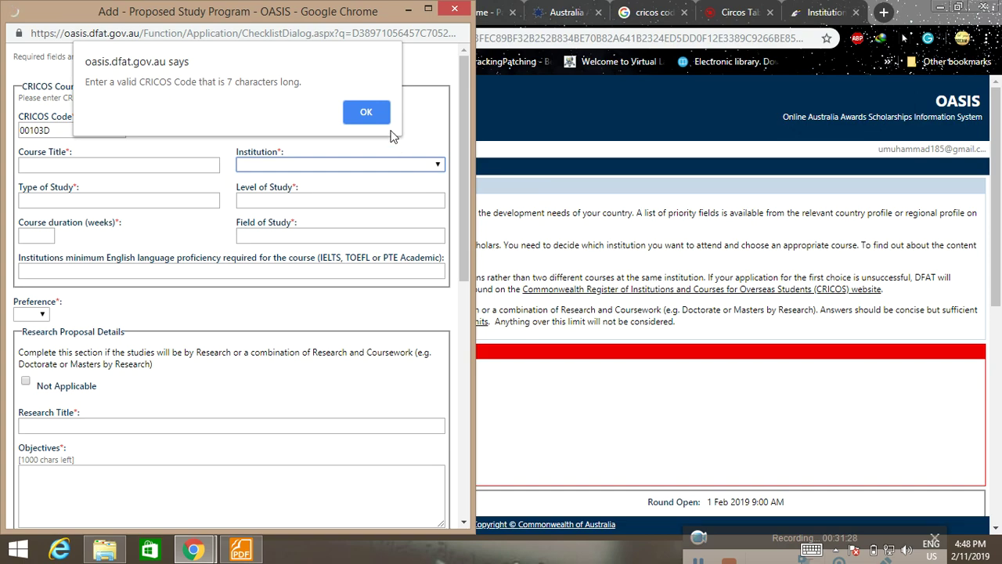
click(366, 112)
click(408, 8)
Return from the Federation University Australia page to the CRICOS course search results.
click(733, 12)
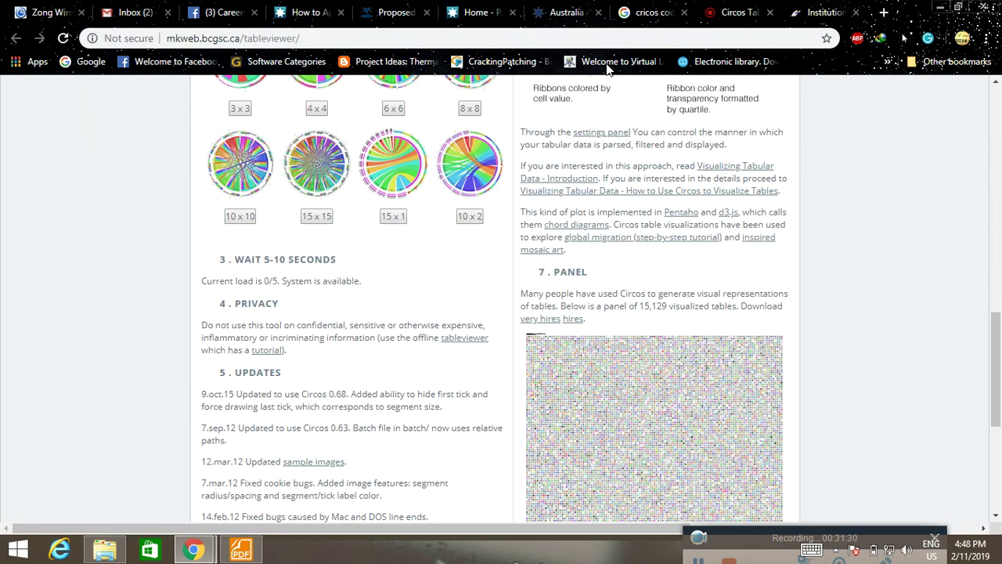
click(807, 10)
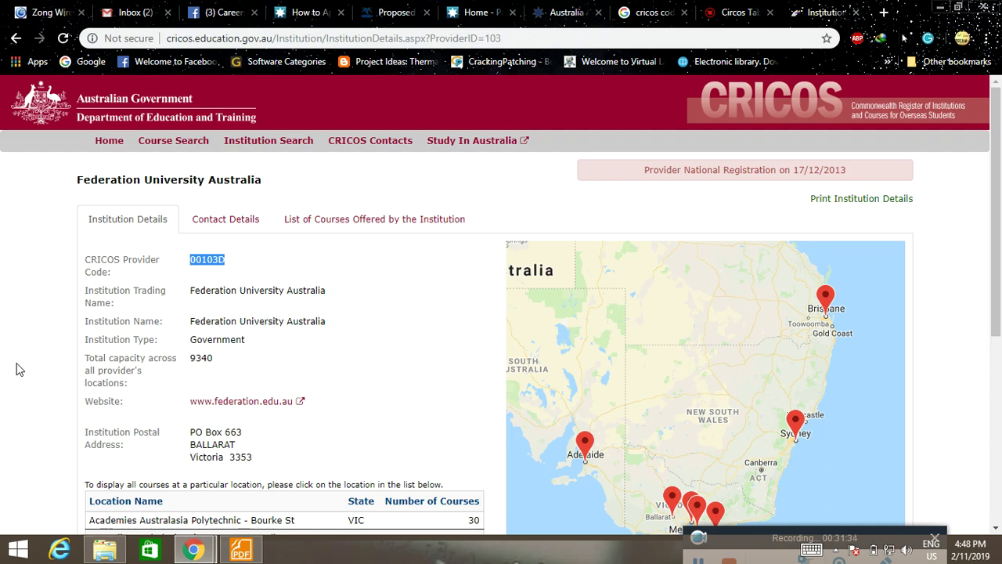
scroll(20, 369, down, 1)
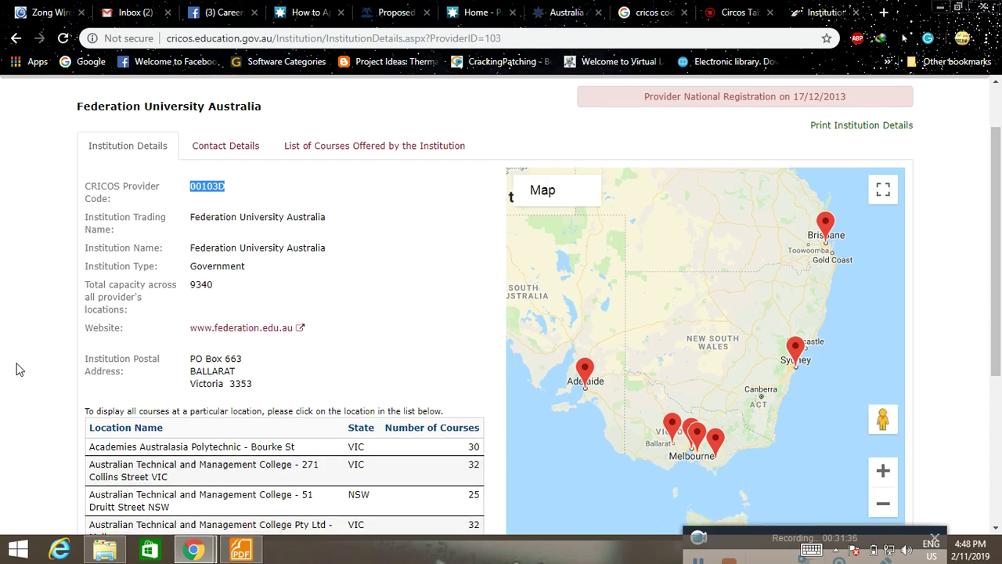
scroll(20, 370, down, 2)
scroll(20, 370, down, 2)
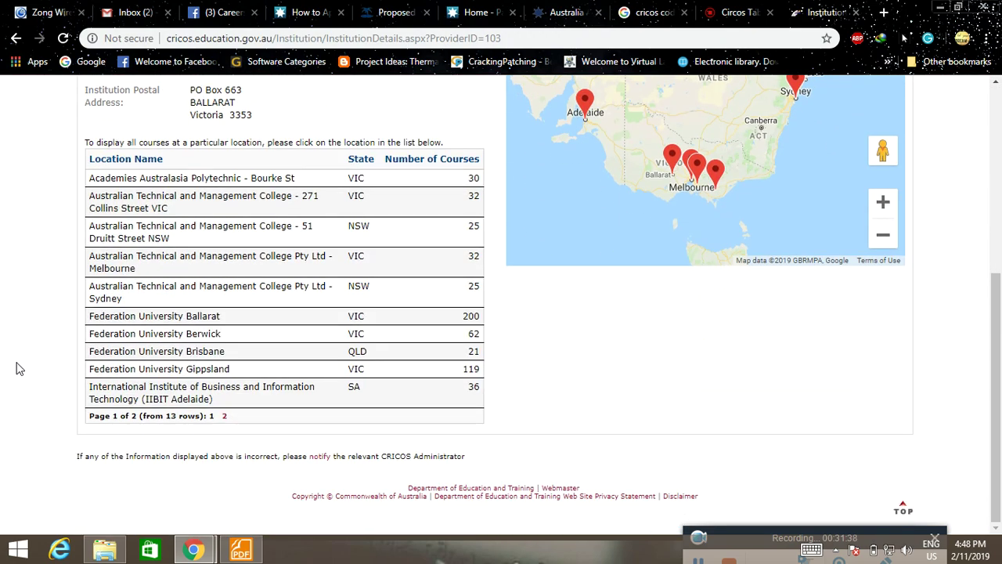
scroll(20, 370, up, 5)
click(16, 38)
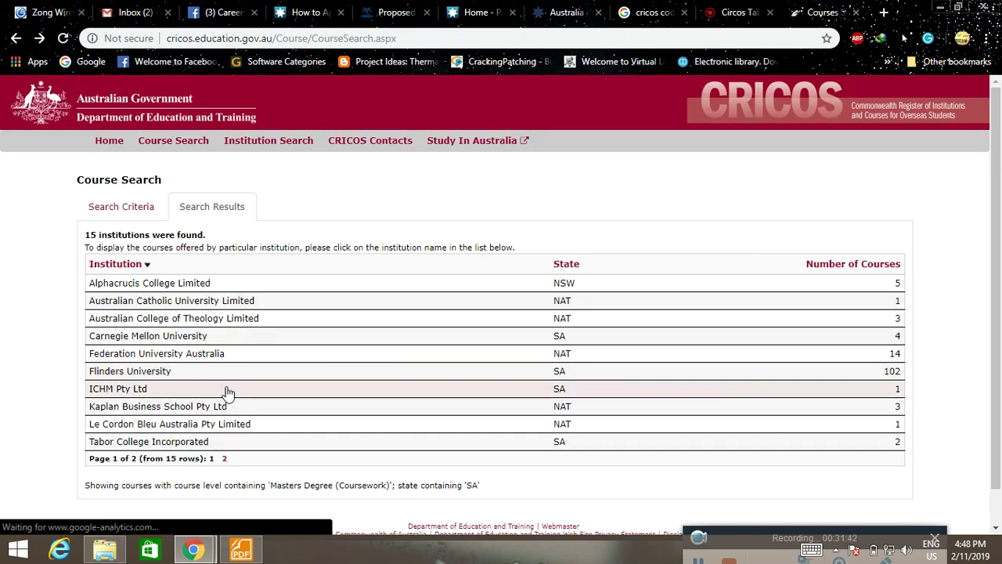
Copy Kaplan Business School's CRICOS provider code 02426B from its details page.
click(142, 407)
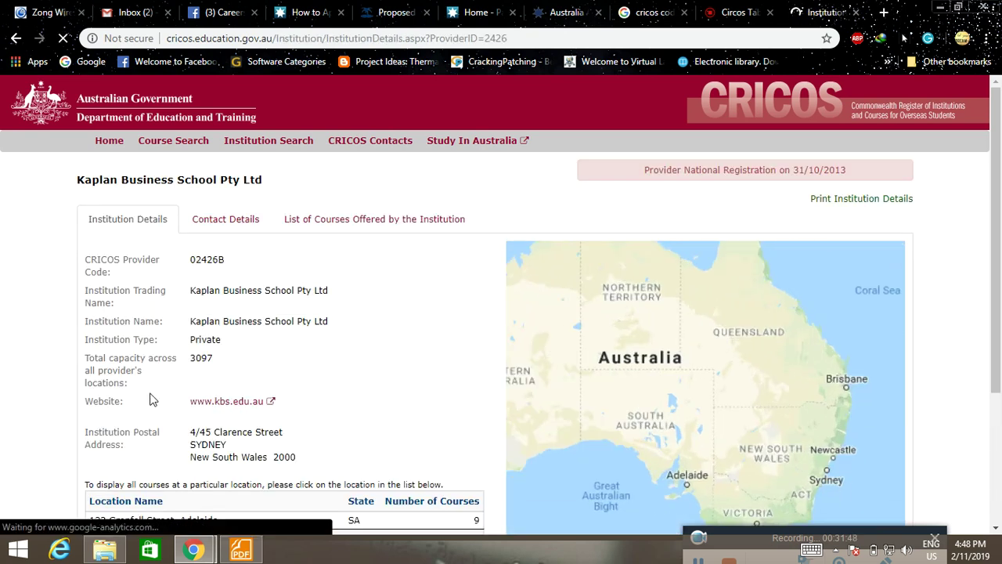
drag(191, 264, 226, 264)
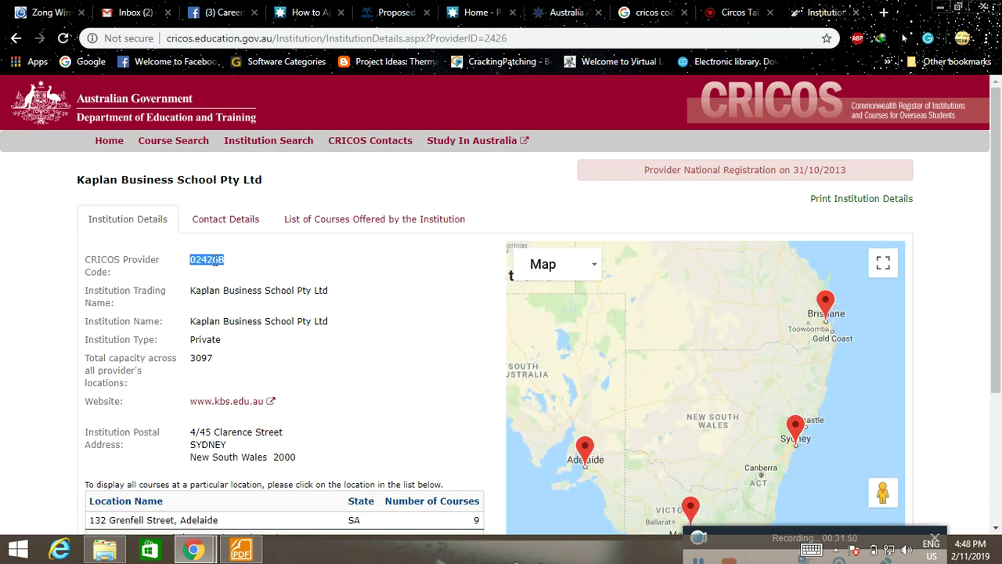
right_click(216, 263)
click(244, 272)
Open a new Proposed Study Program form and look up pasted code 02426B.
click(392, 11)
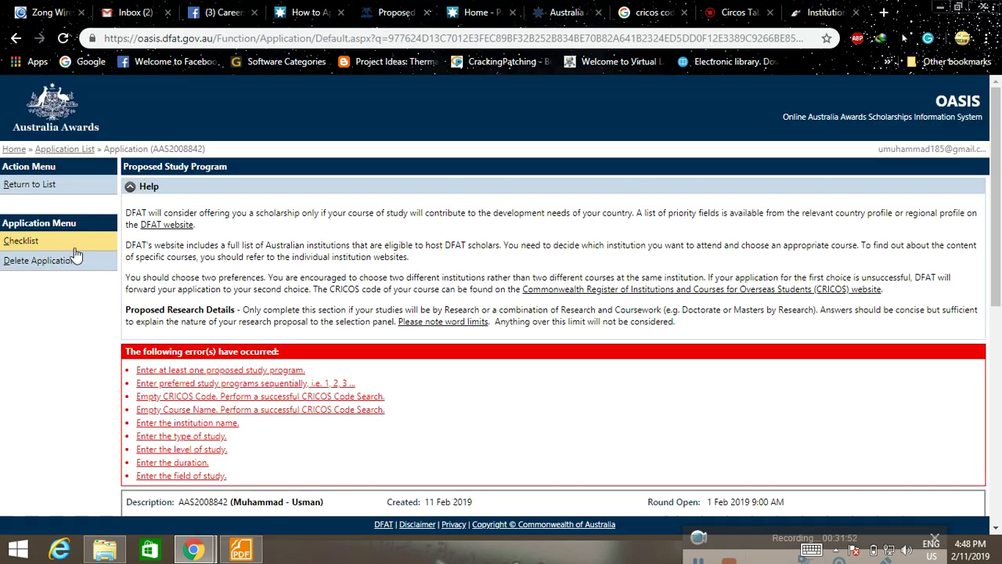
scroll(641, 460, down, 1)
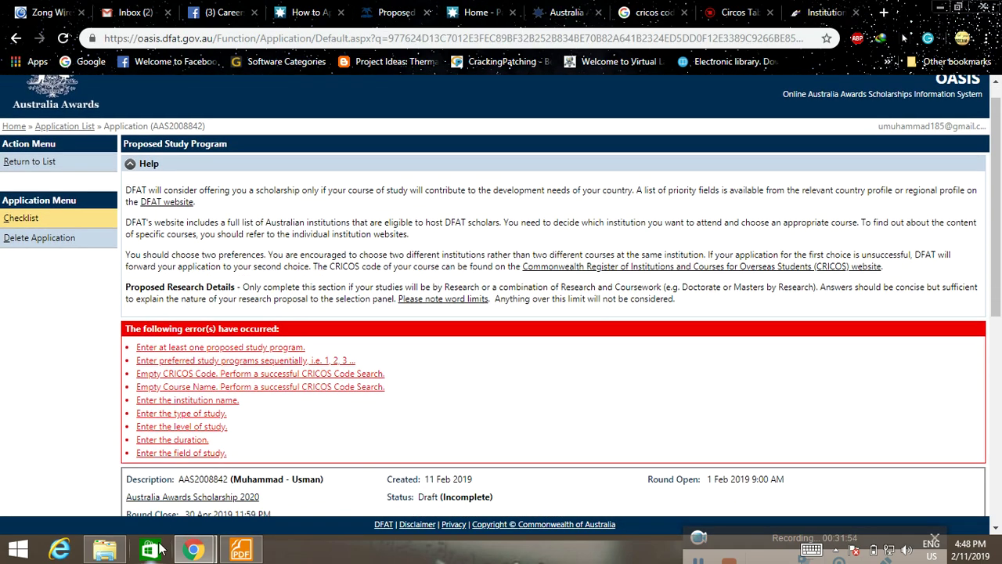
click(220, 348)
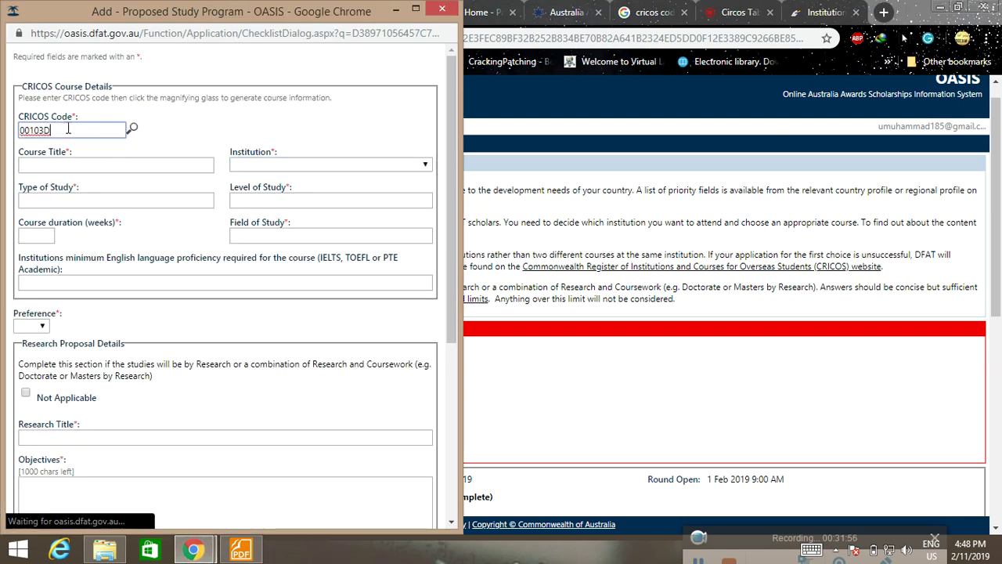
drag(68, 130, 6, 131)
key(ctrl+v)
click(133, 128)
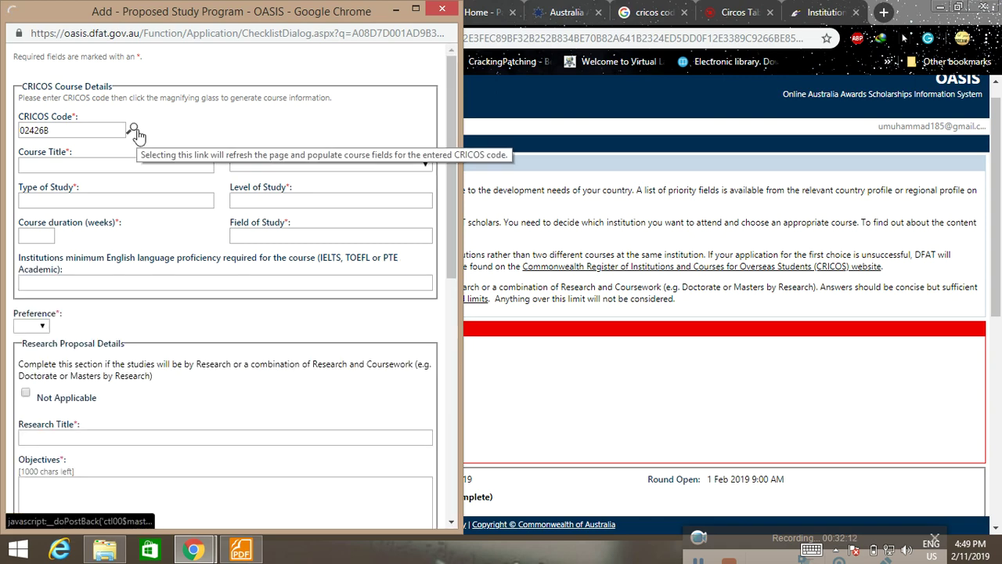
Retry the 02426B lookup, dismiss the 7-character warning, and return to Kaplan's CRICOS page.
click(133, 129)
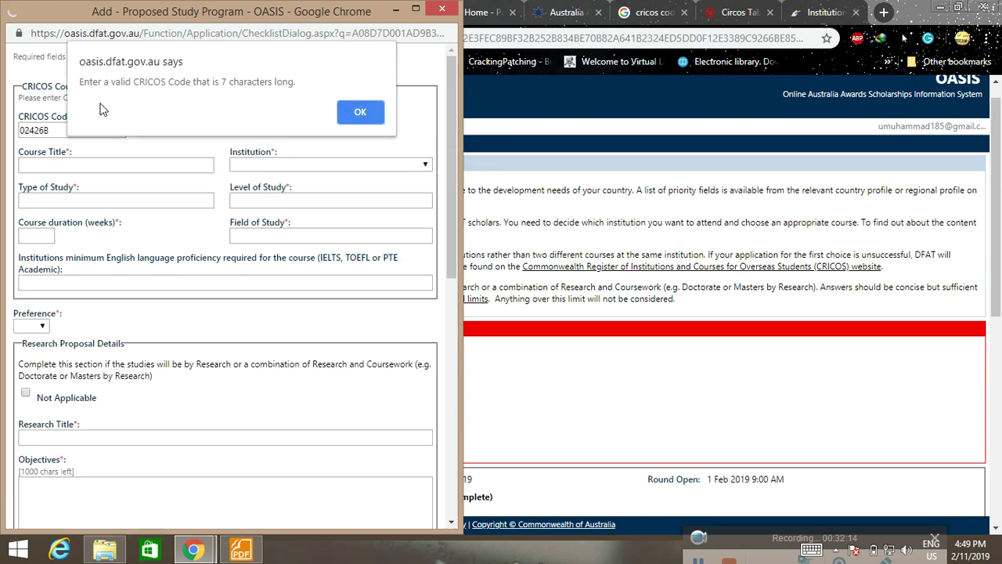
click(356, 112)
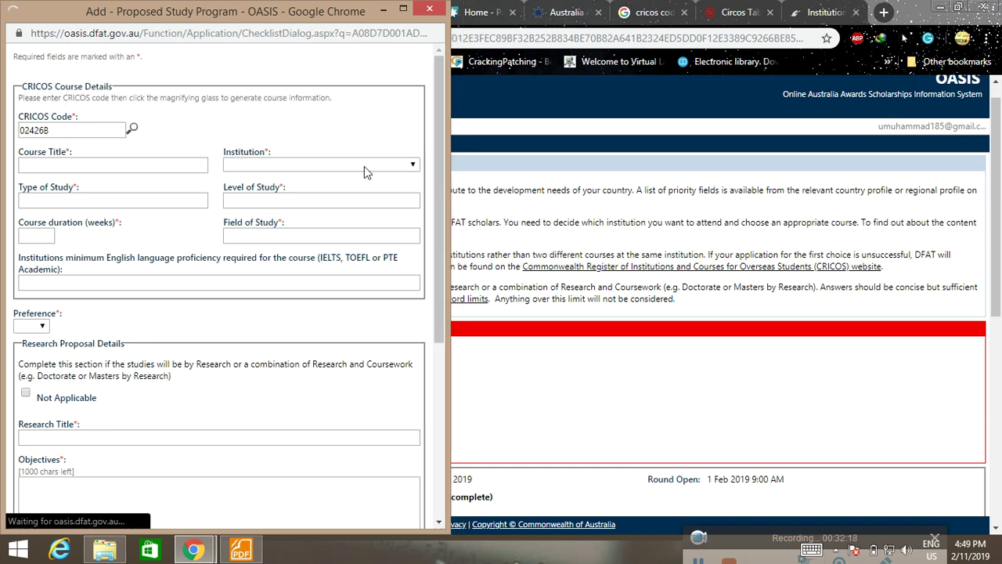
click(414, 166)
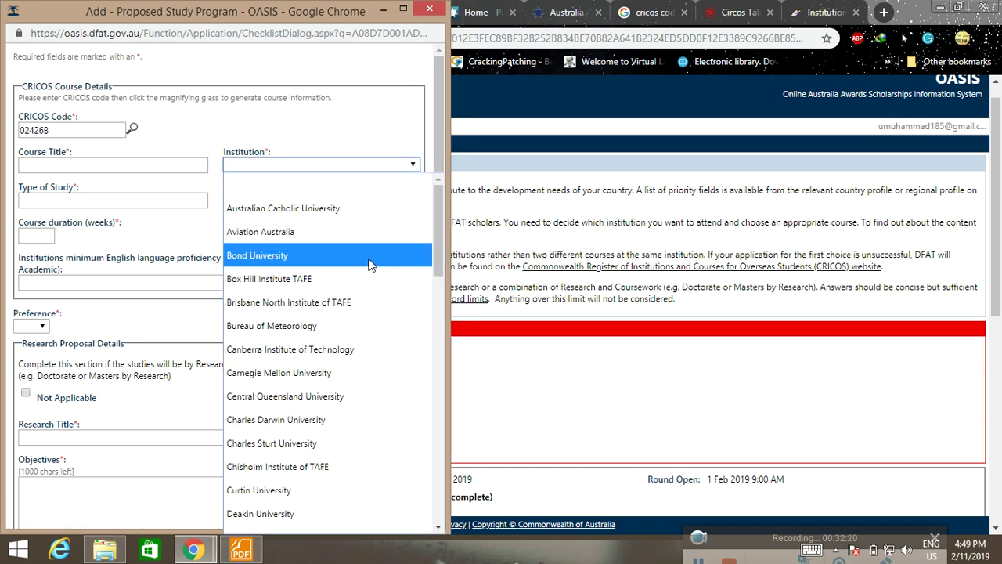
scroll(371, 260, down, 6)
scroll(370, 264, up, 6)
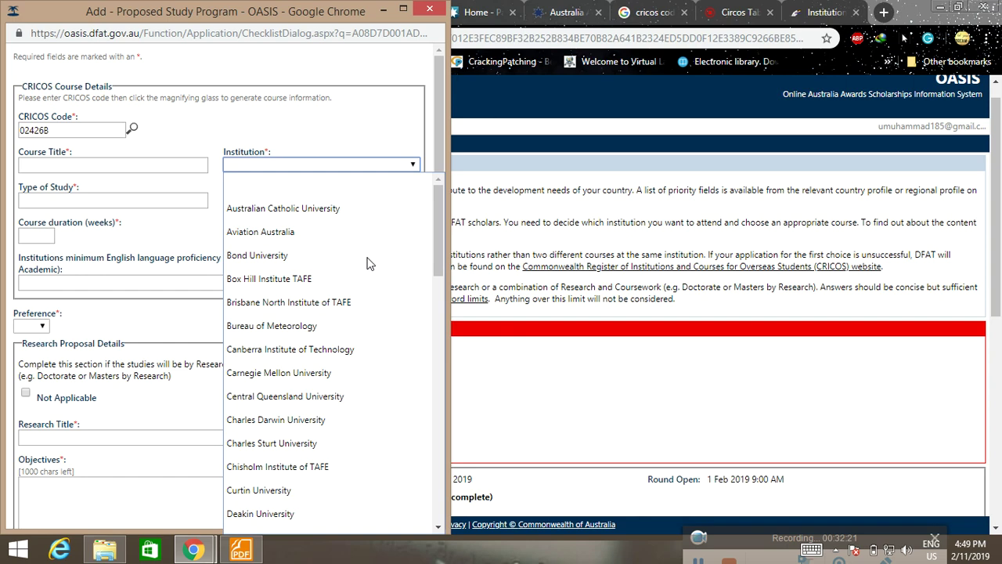
click(828, 9)
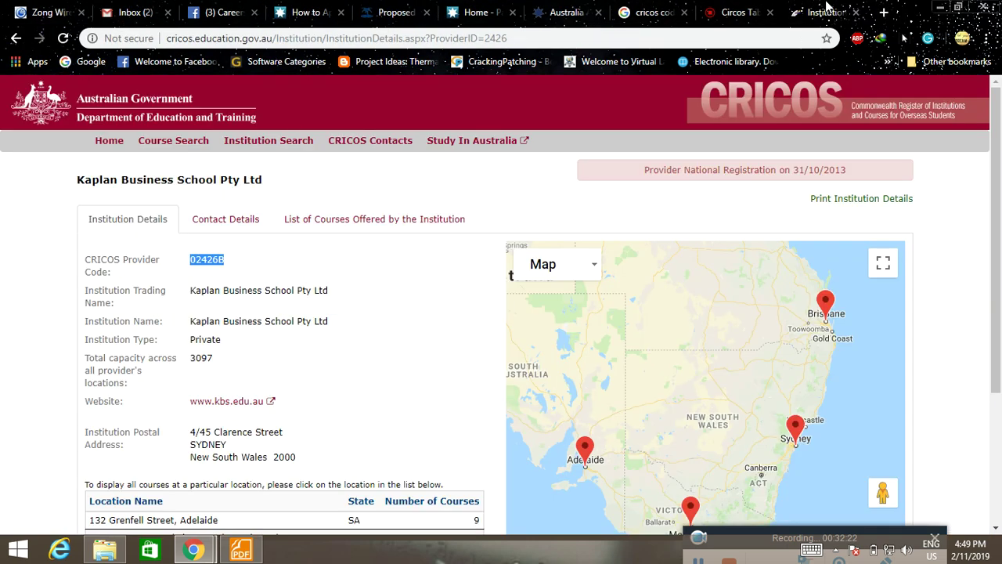
Copy the institution name 'Kaplan Business School' from the CRICOS provider page.
click(188, 325)
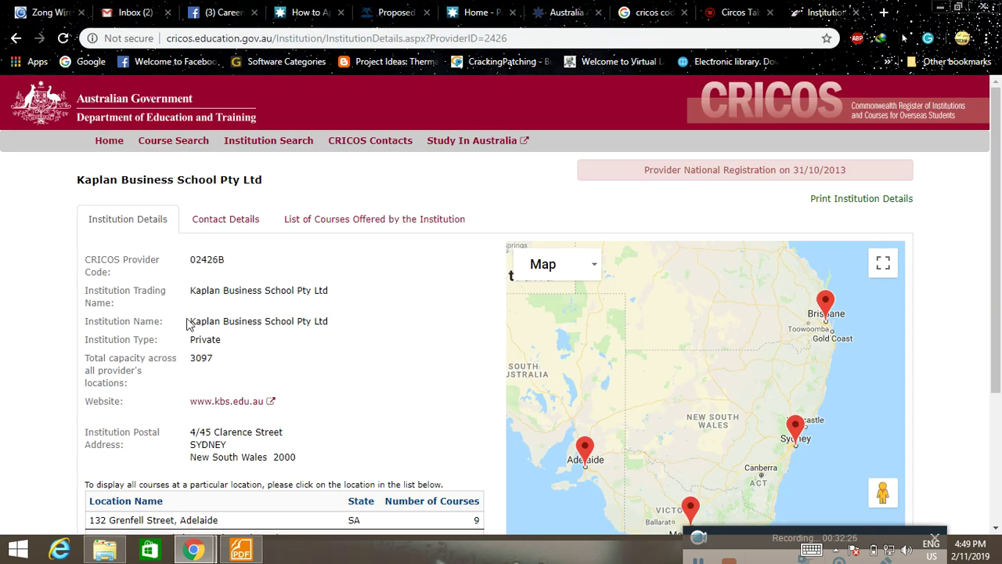
drag(190, 323, 323, 325)
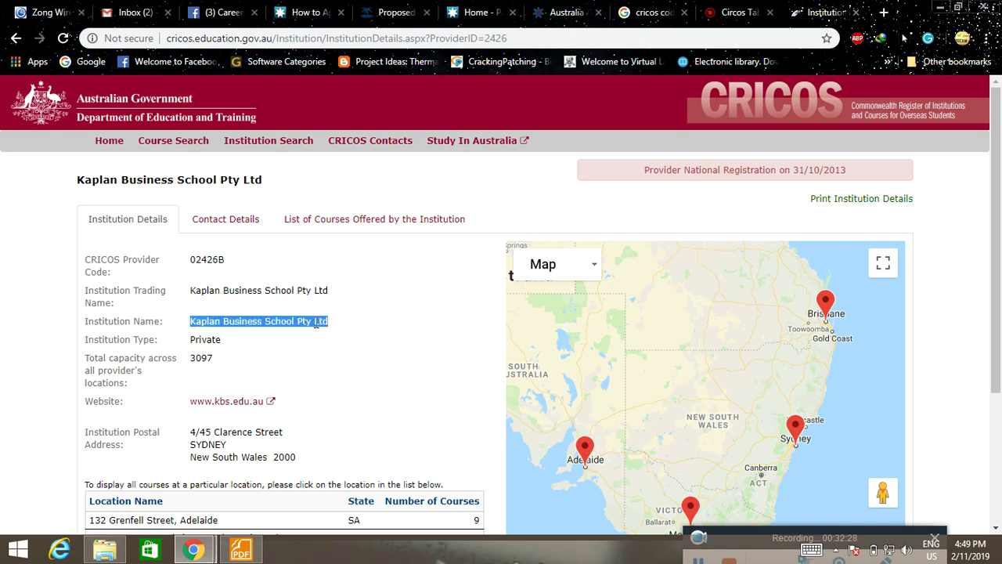
right_click(316, 325)
click(333, 333)
In the OASIS study program form, jump the Institution list to K, showing Kangan Batman Institute of TAFE.
click(396, 12)
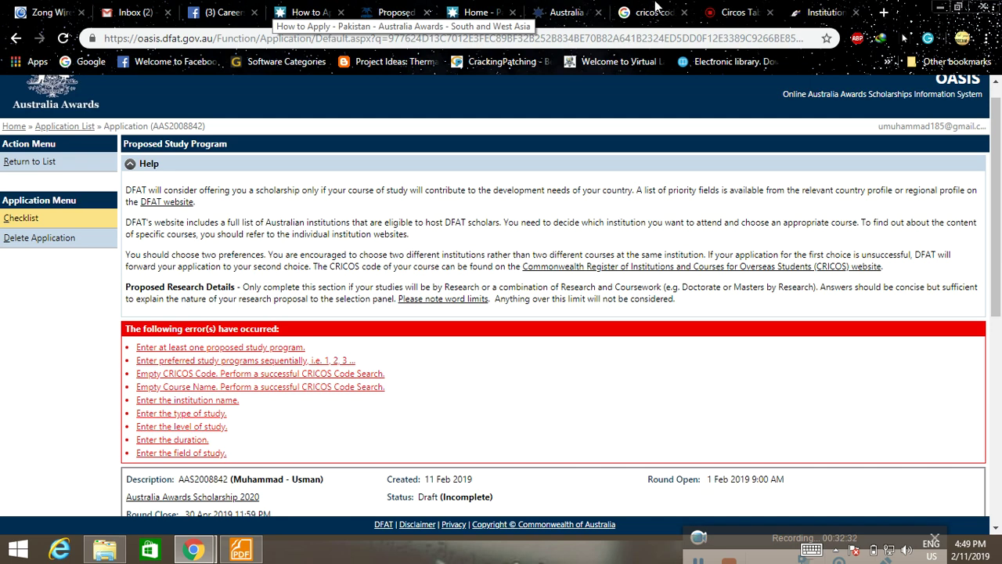
click(194, 548)
click(279, 470)
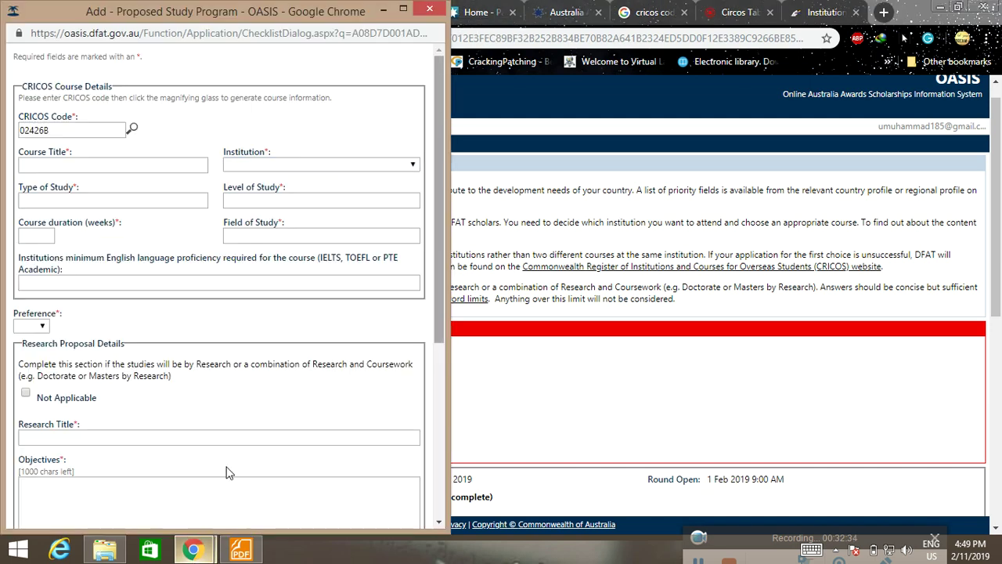
click(312, 168)
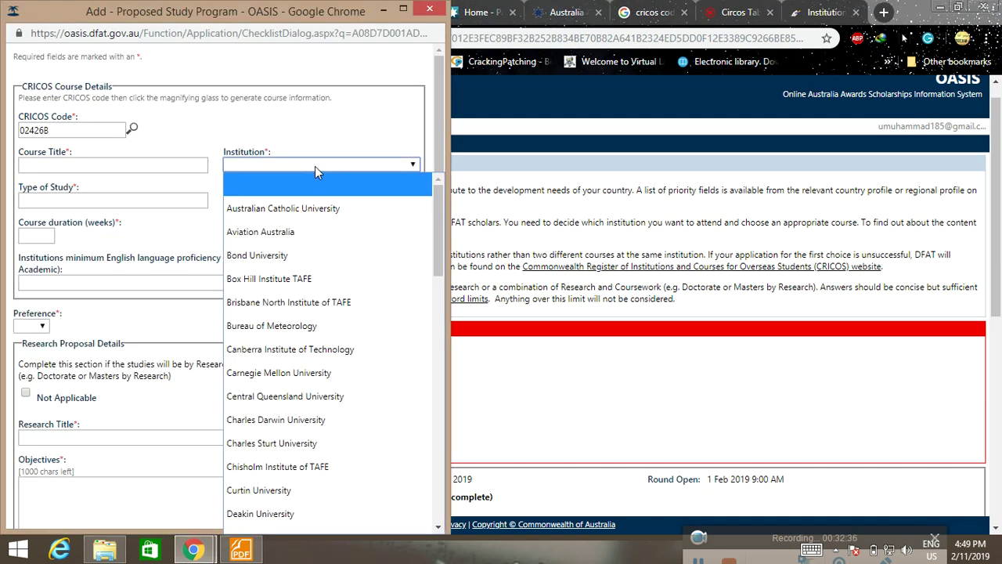
key(k)
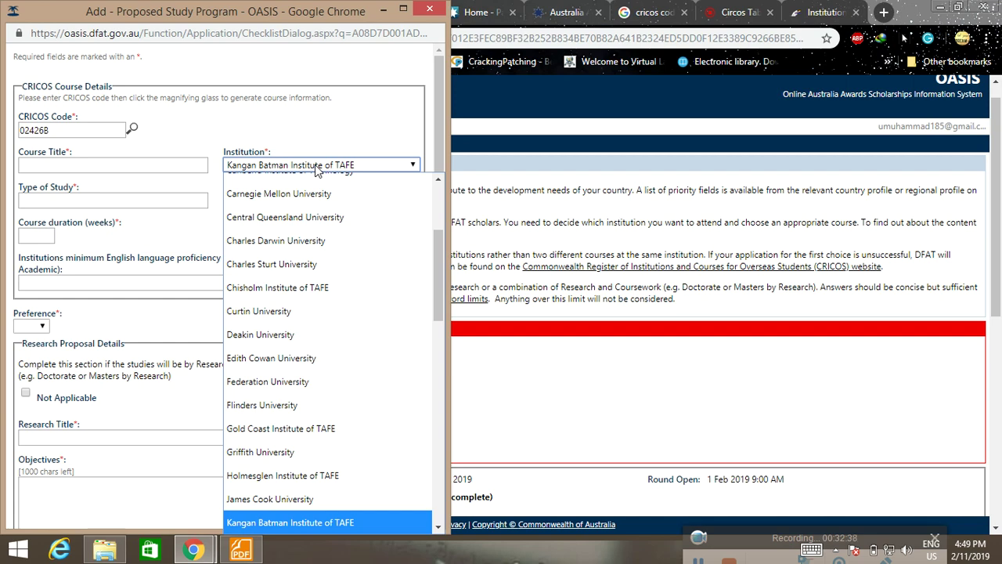